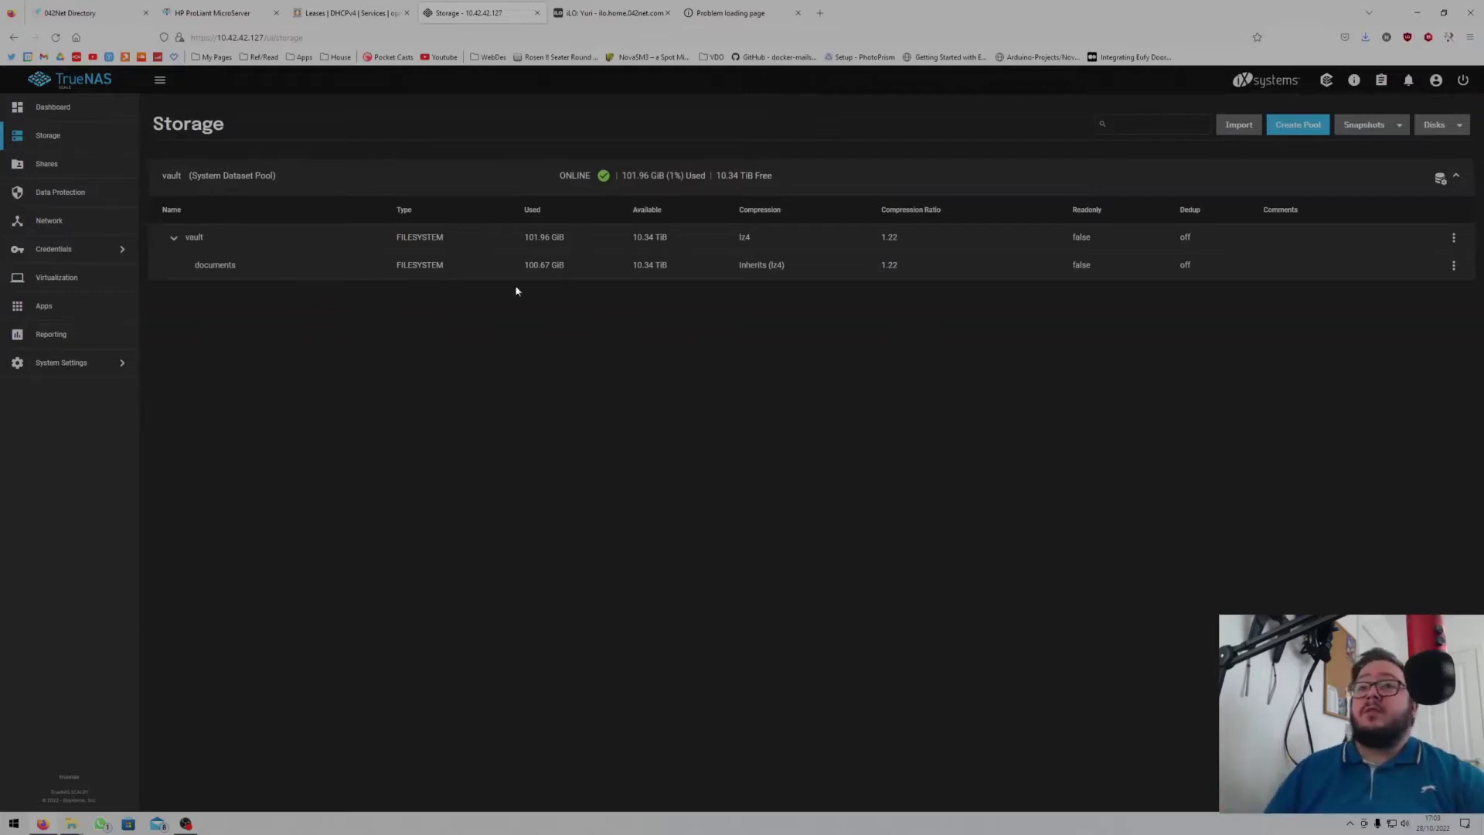
Examine the pool creation form and its data VDev layout choices, and return to the storage overview without creating a pool.
{"action": "left_click", "coordinate": [1298, 125]}
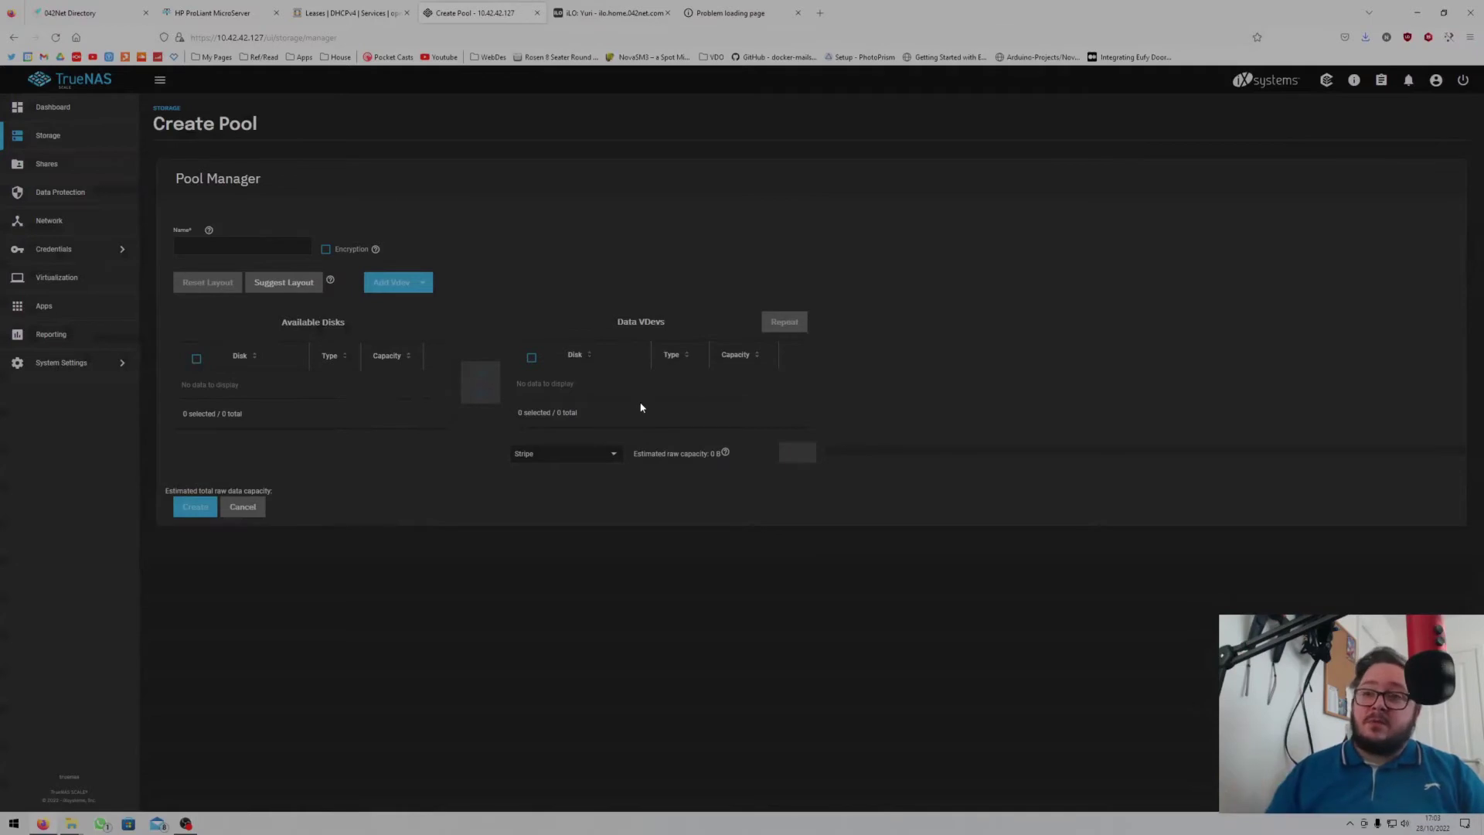
{"action": "left_click", "coordinate": [601, 457]}
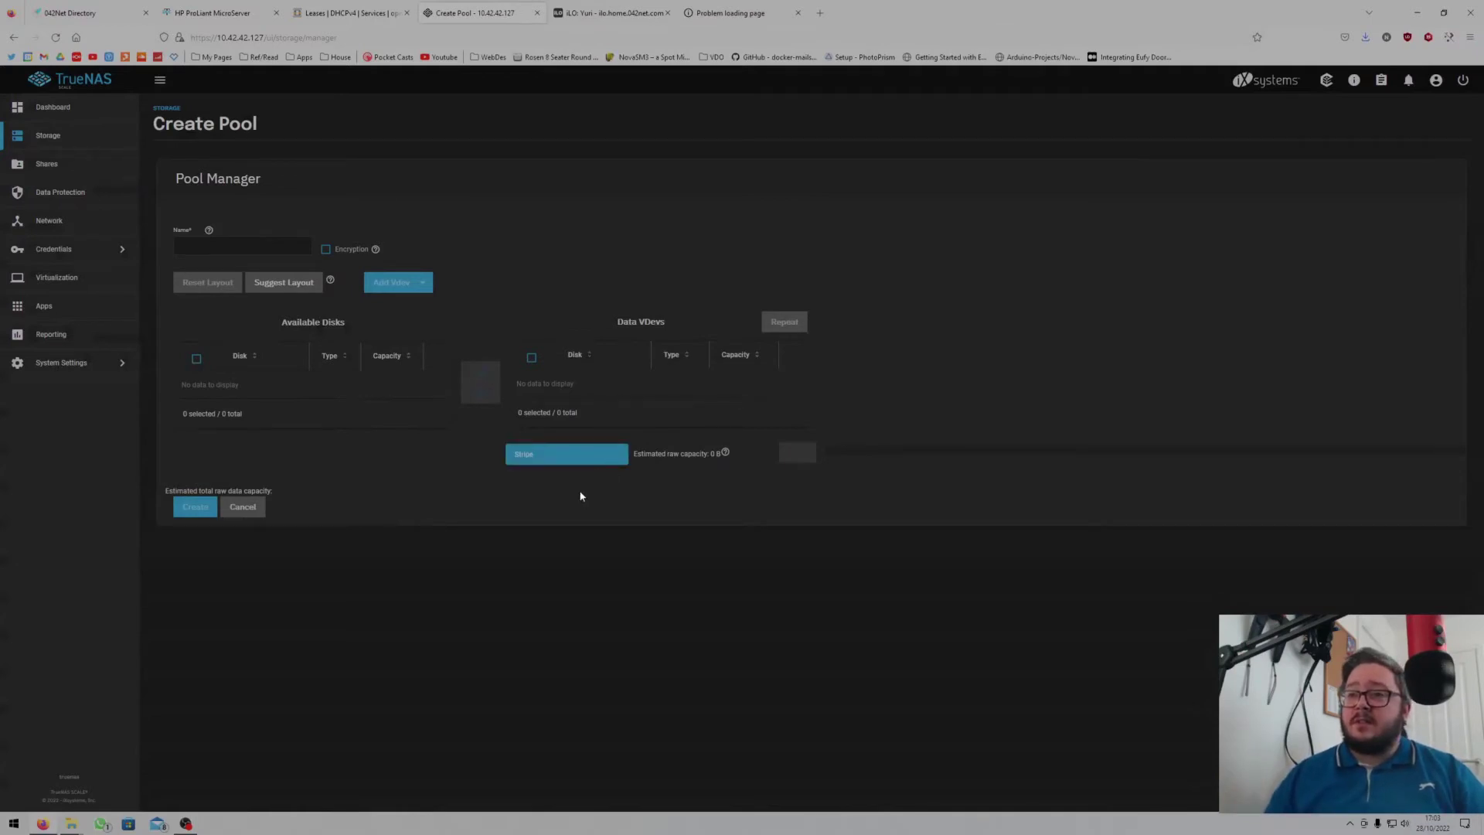
{"action": "left_click", "coordinate": [540, 458]}
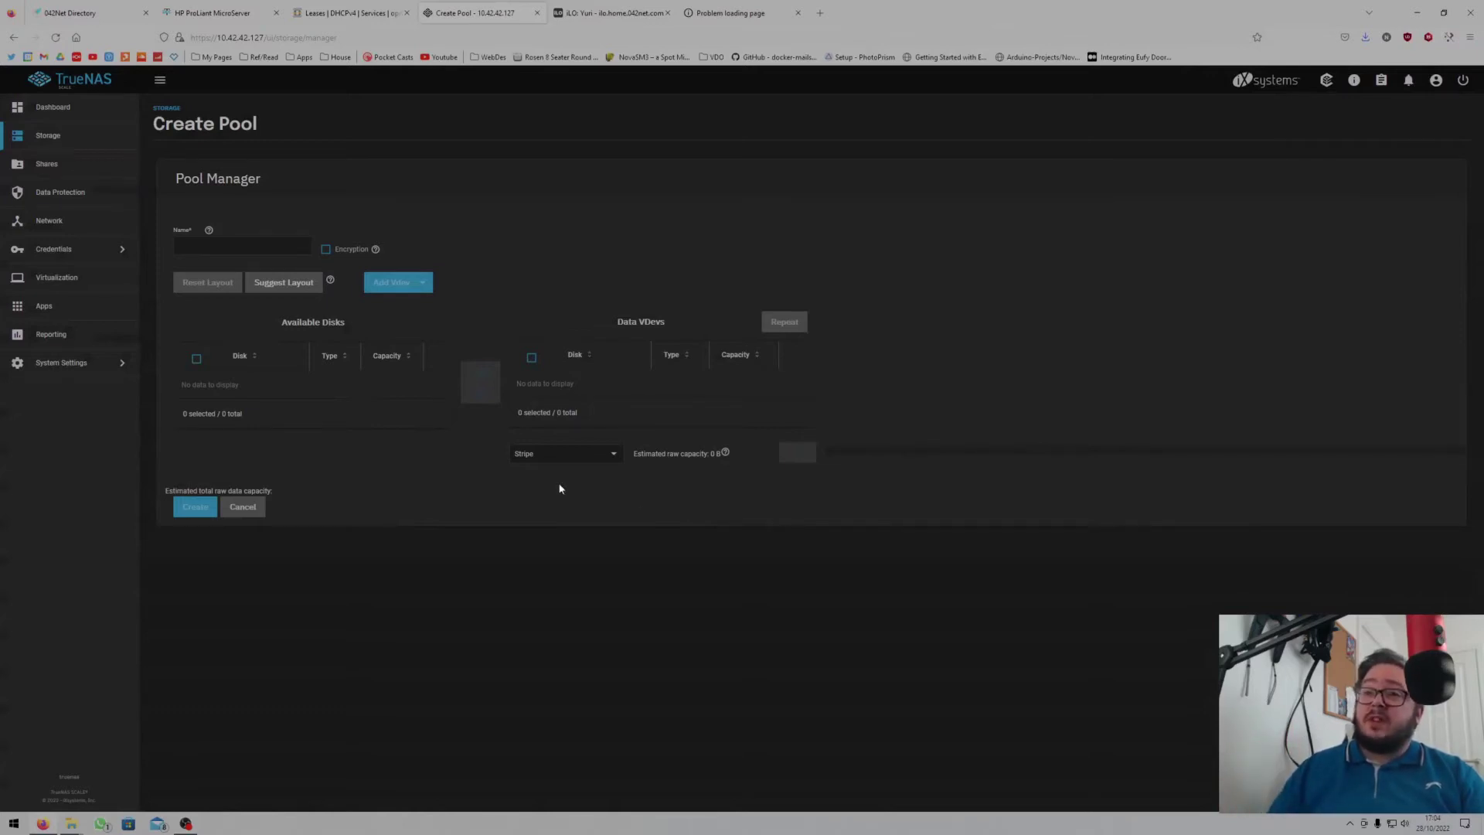
{"action": "left_click", "coordinate": [55, 143]}
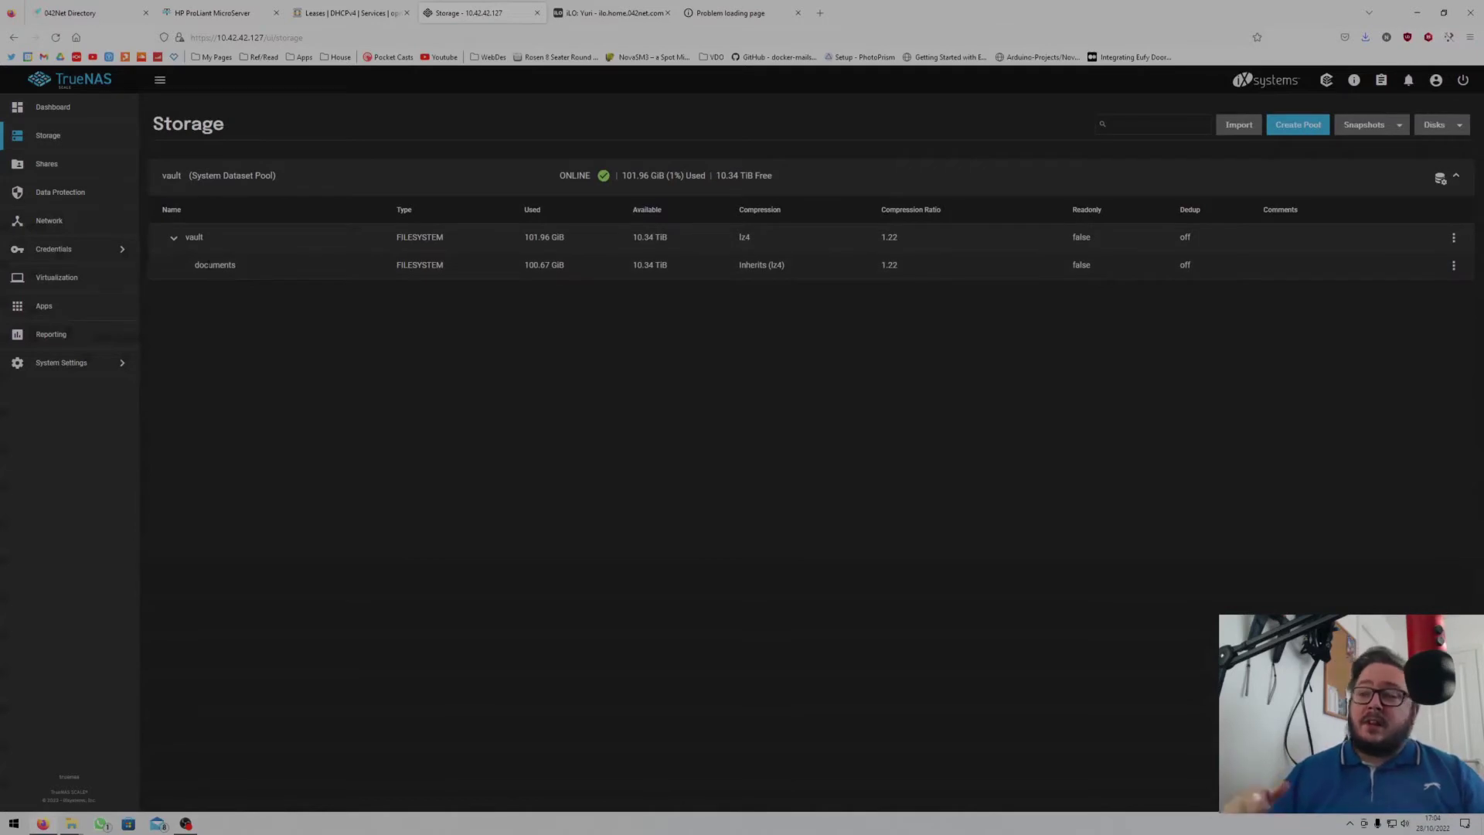
Create a dataset named archive under the vault pool with the SMB share type.
{"action": "left_click", "coordinate": [1454, 239]}
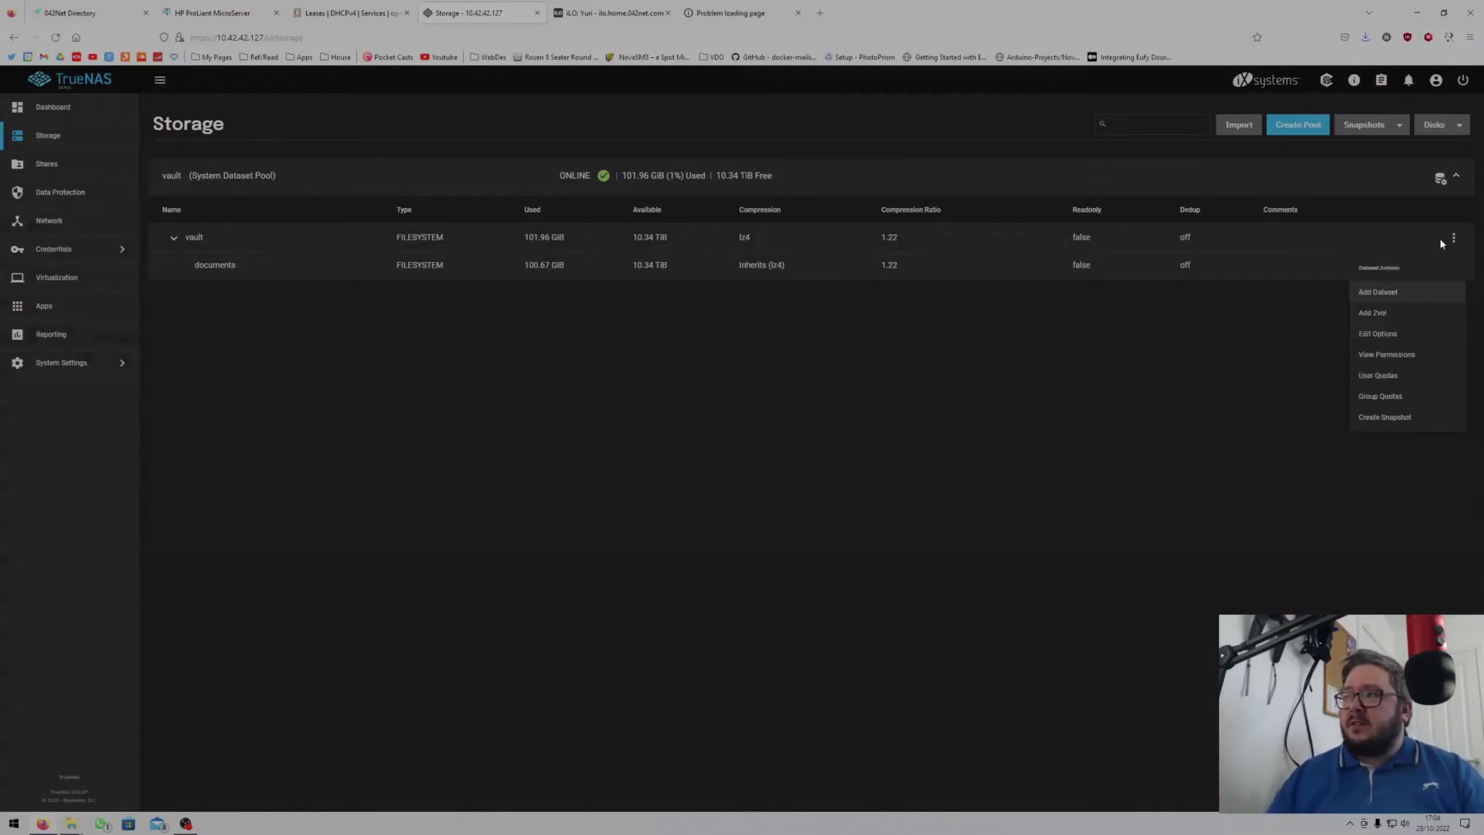
{"action": "left_click", "coordinate": [1393, 299]}
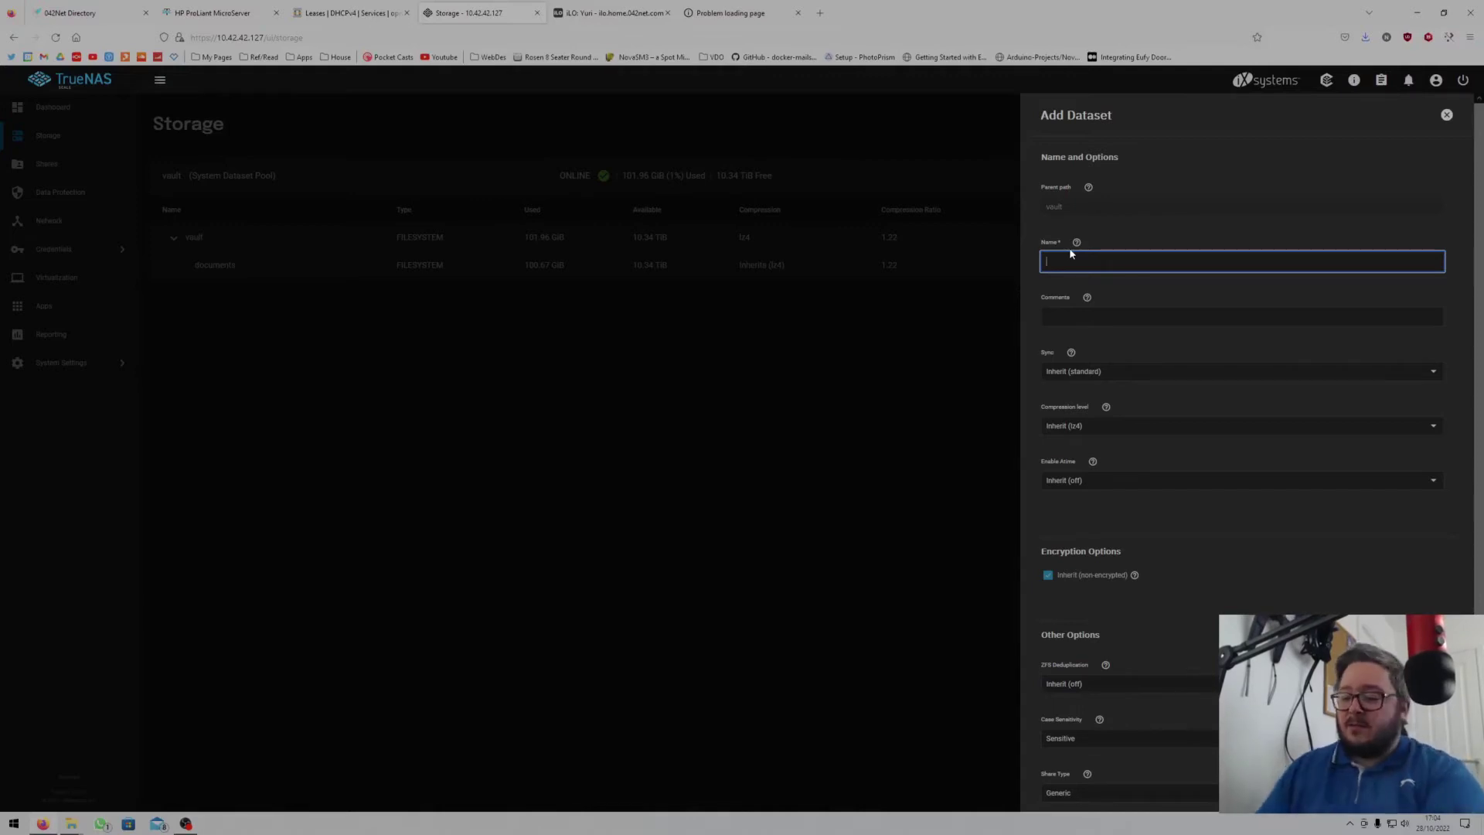
{"action": "type", "text": "archive"}
{"action": "key", "text": "Tab"}
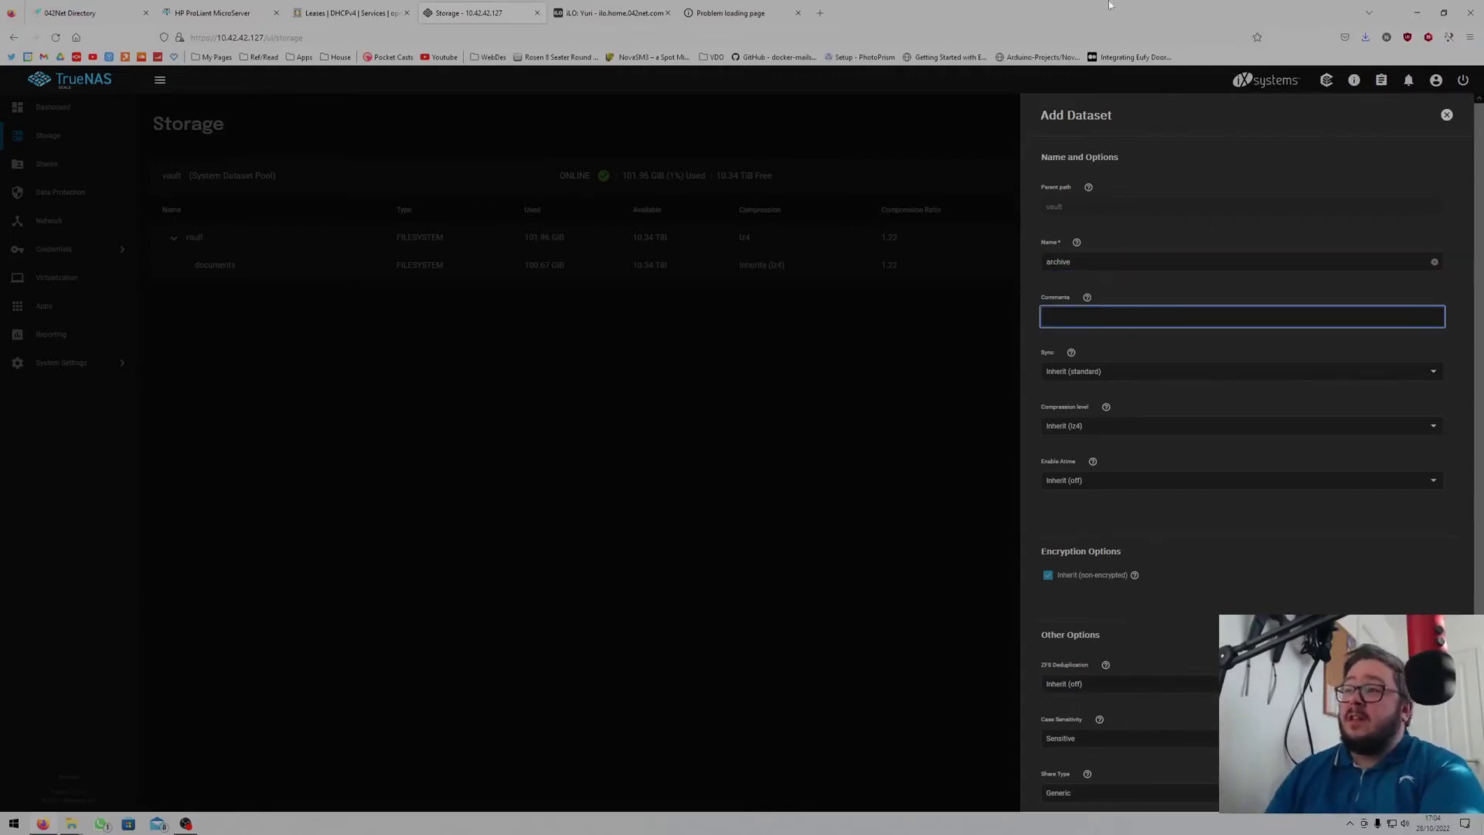
{"action": "scroll", "coordinate": [1266, 490], "scroll_direction": "down", "scroll_amount": 1}
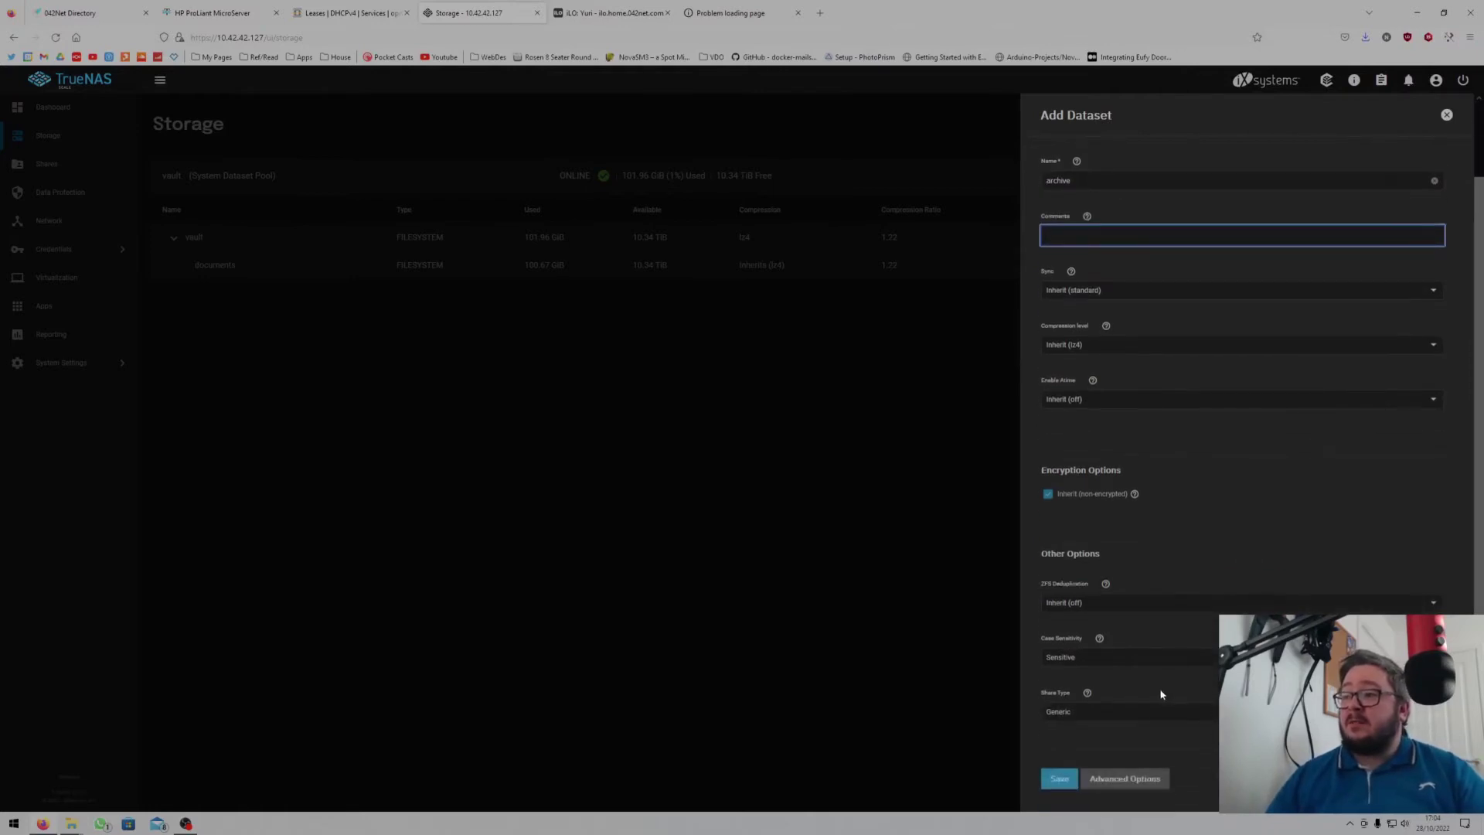
{"action": "left_click", "coordinate": [1135, 711]}
{"action": "left_click", "coordinate": [1059, 731]}
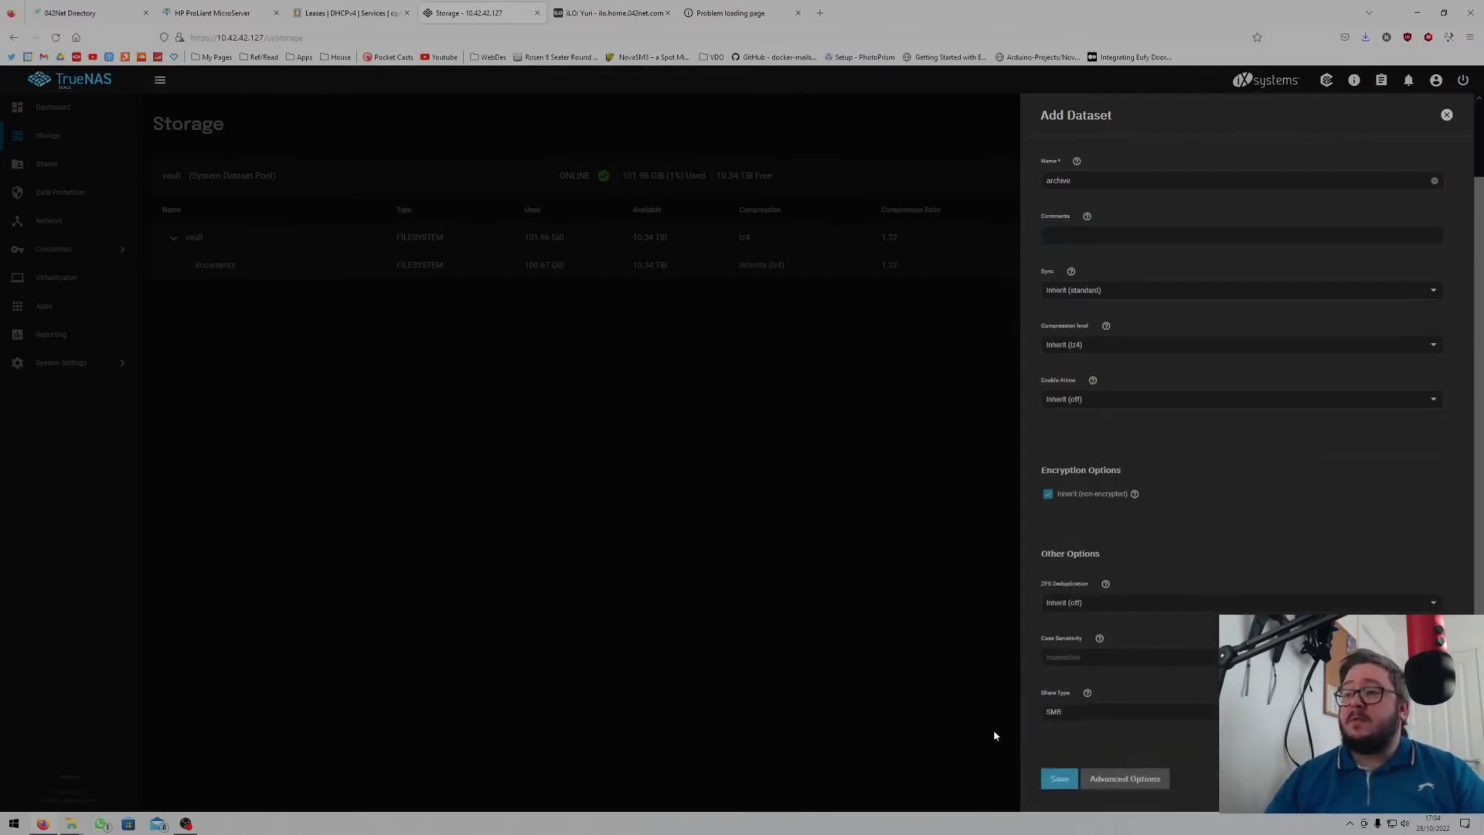
{"action": "left_click", "coordinate": [1058, 782]}
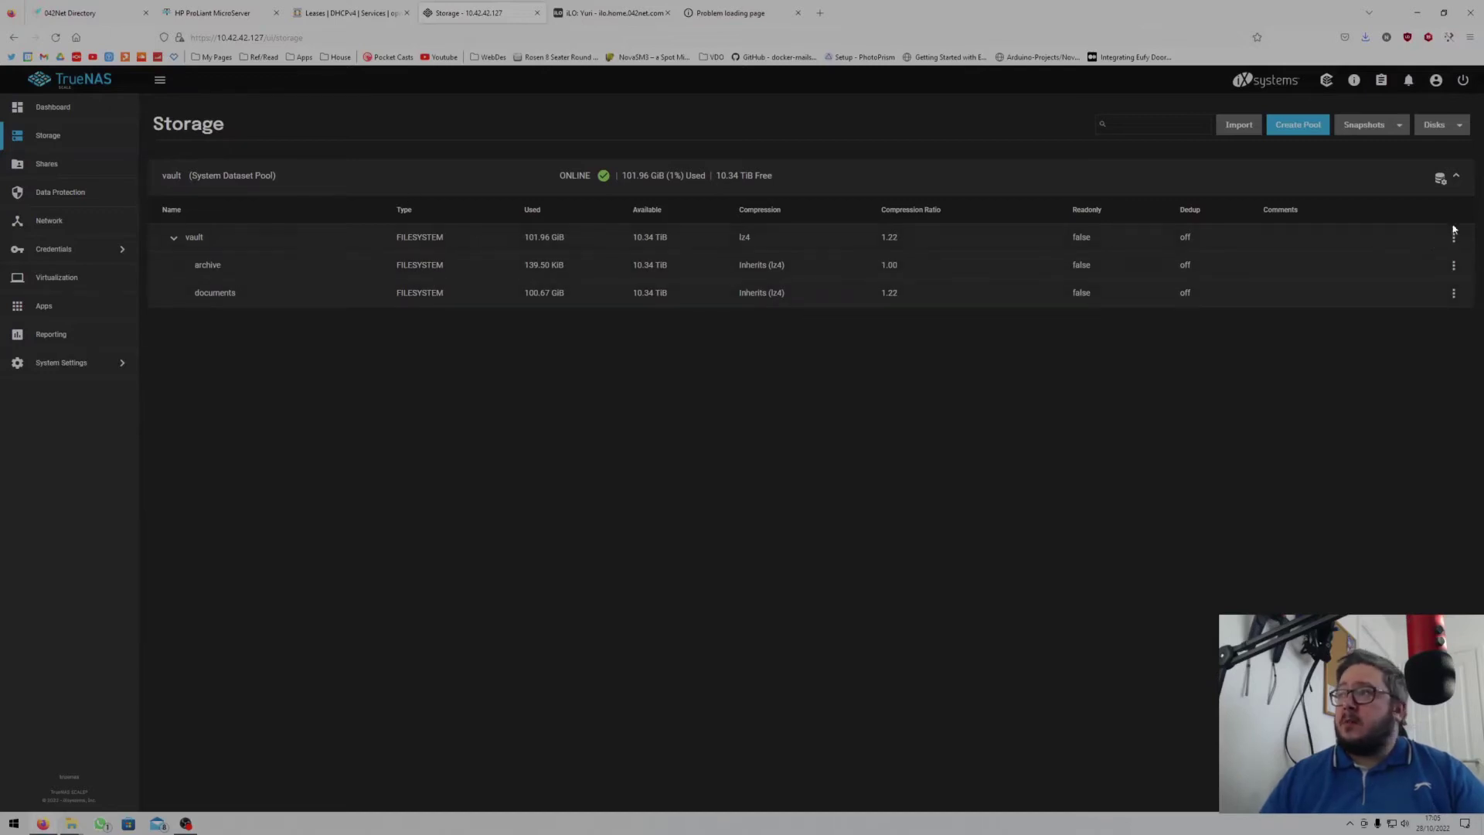
{"action": "left_click", "coordinate": [1453, 265]}
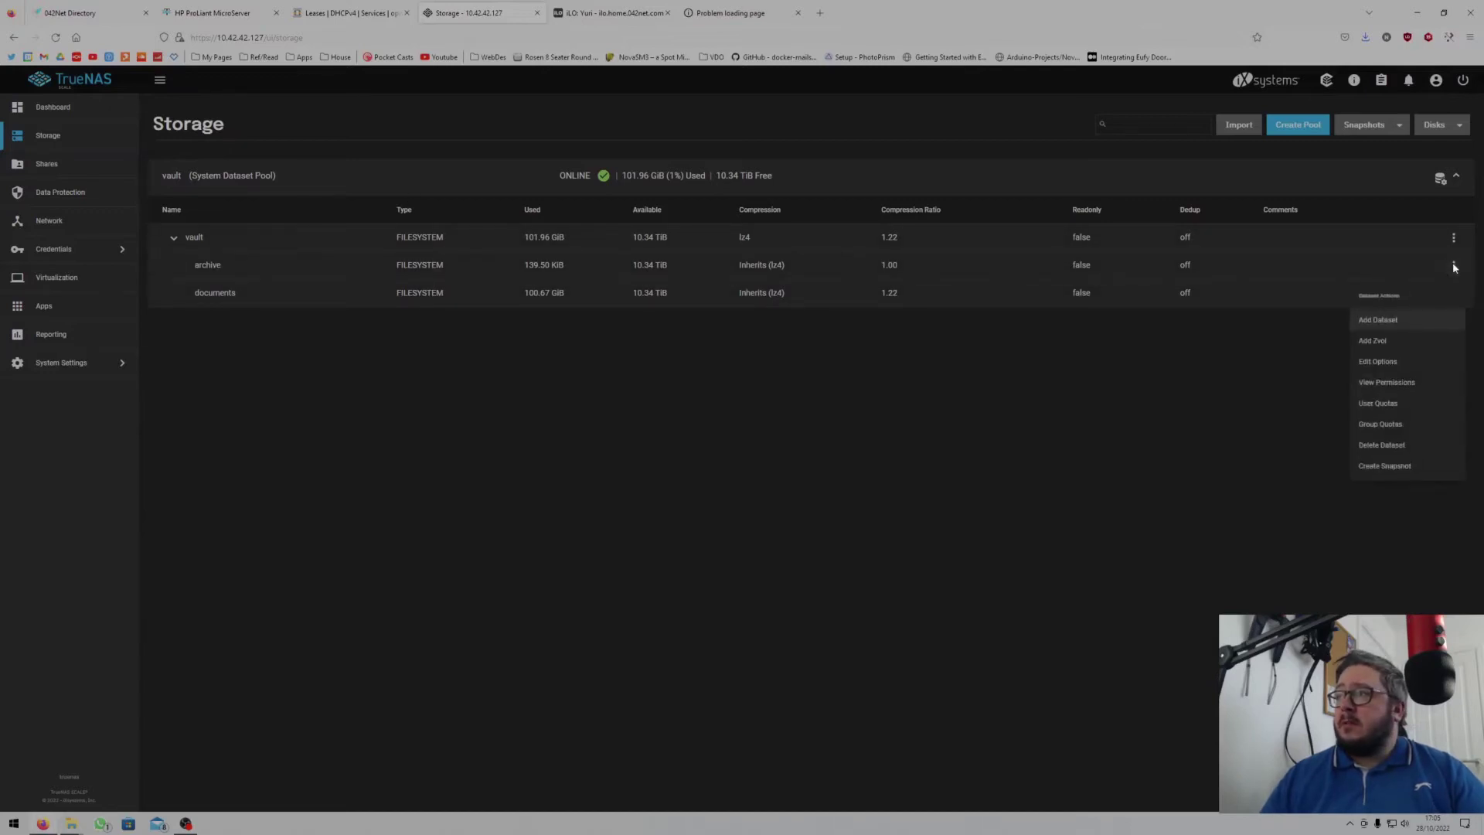
{"action": "left_click", "coordinate": [1388, 384]}
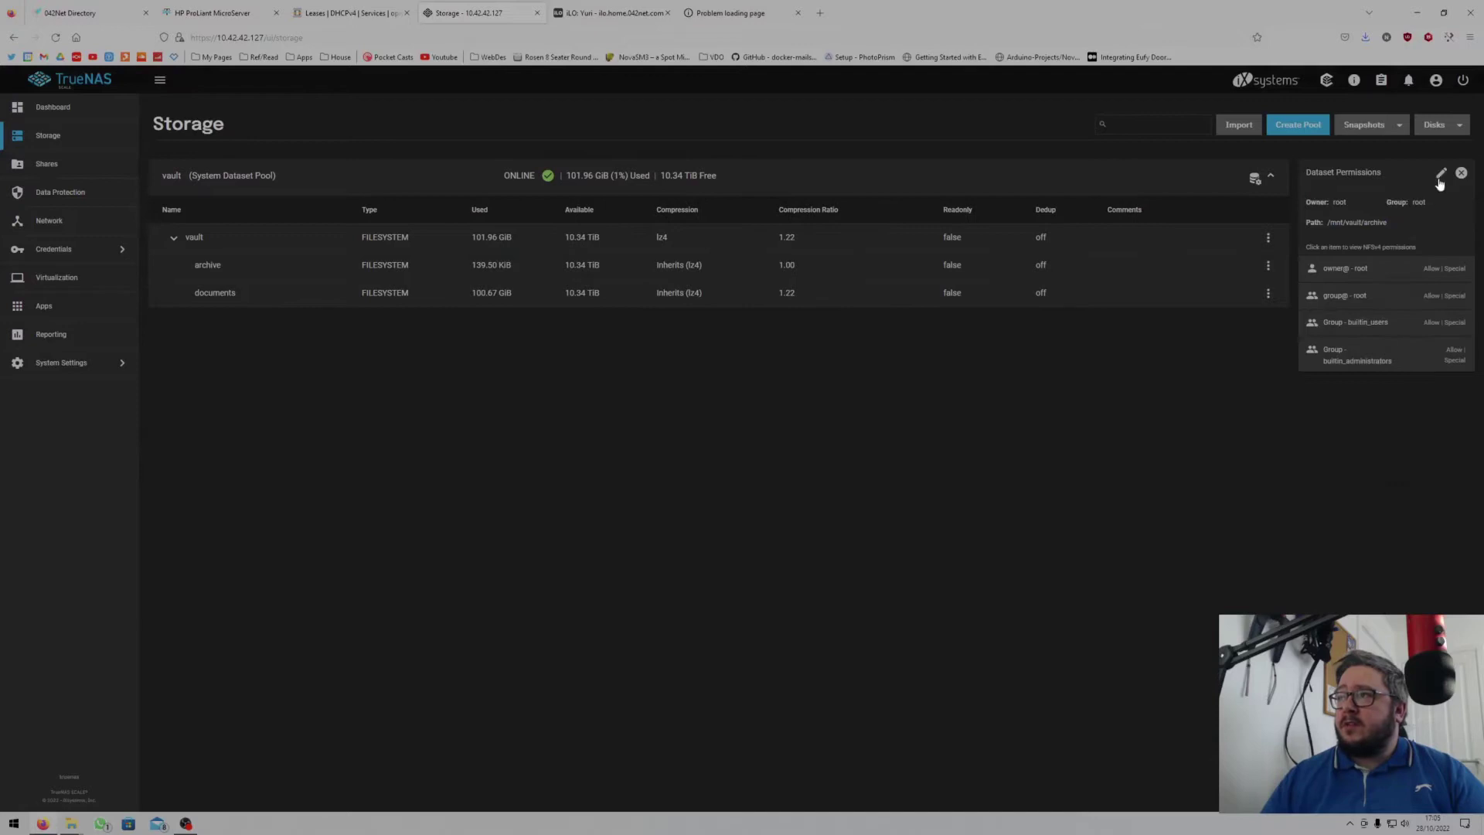
{"action": "left_click", "coordinate": [1439, 174]}
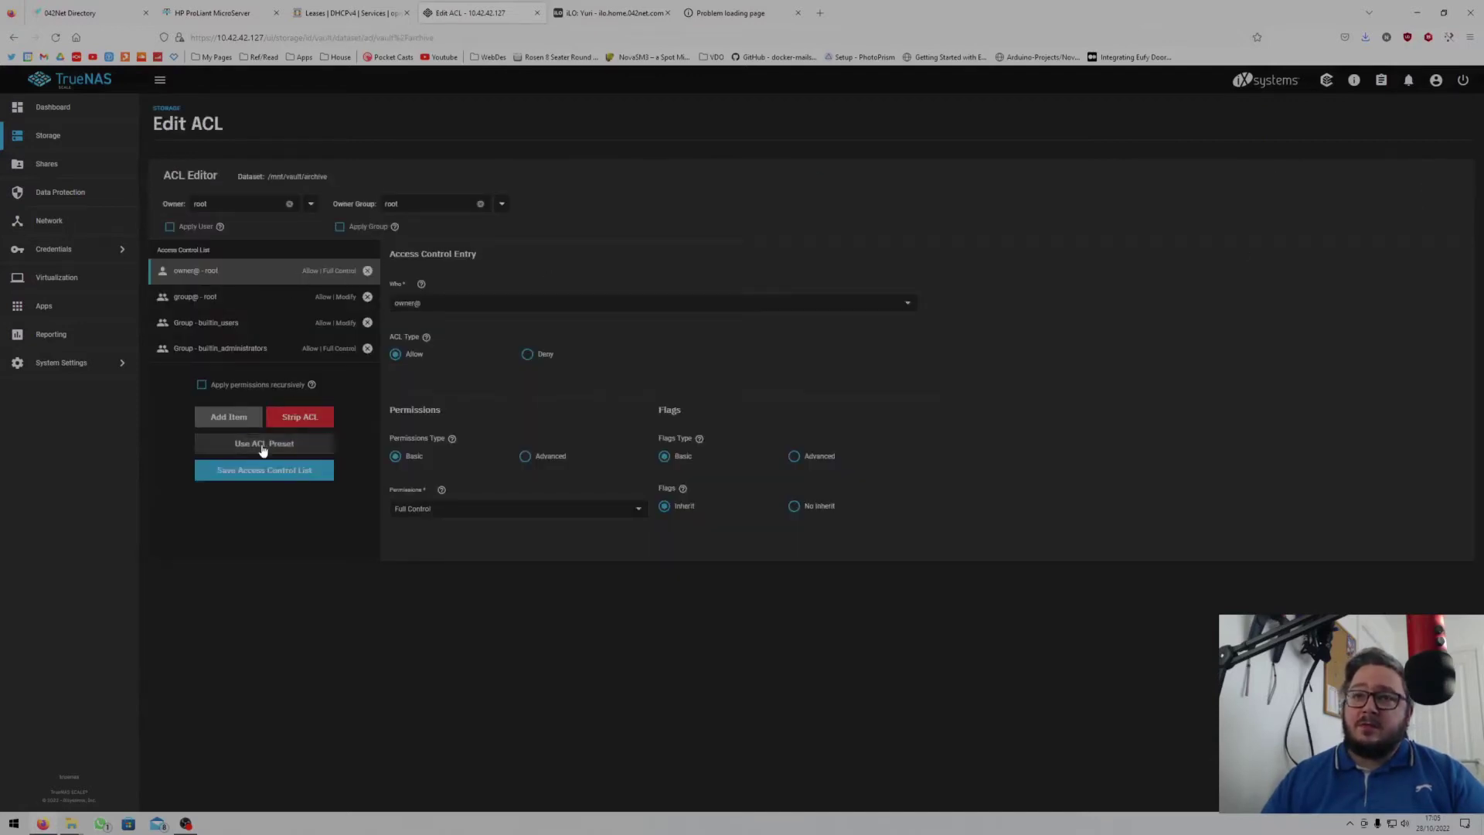
{"action": "left_click", "coordinate": [453, 308]}
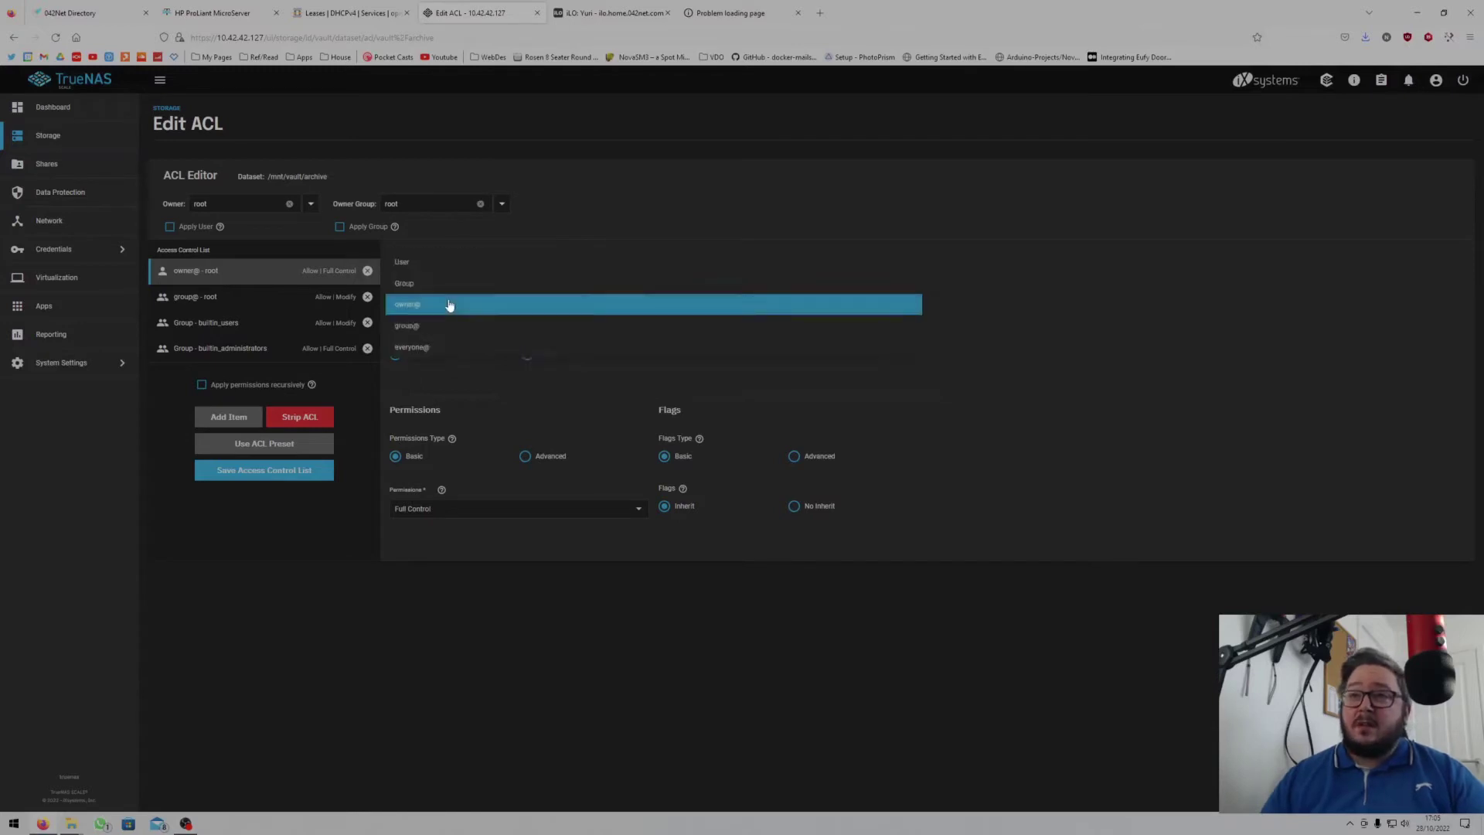
{"action": "left_click", "coordinate": [439, 268]}
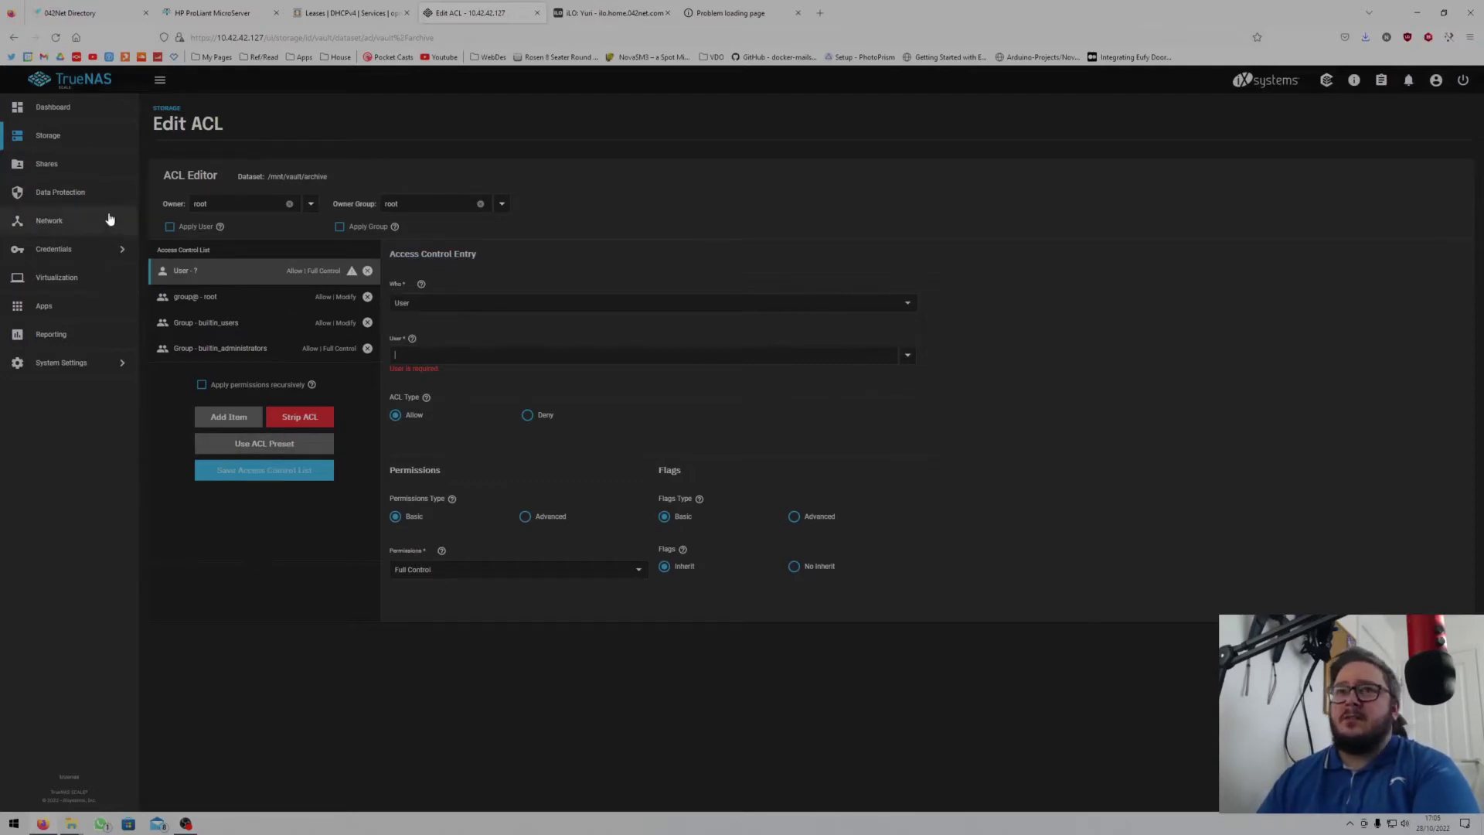
{"action": "left_click", "coordinate": [14, 38]}
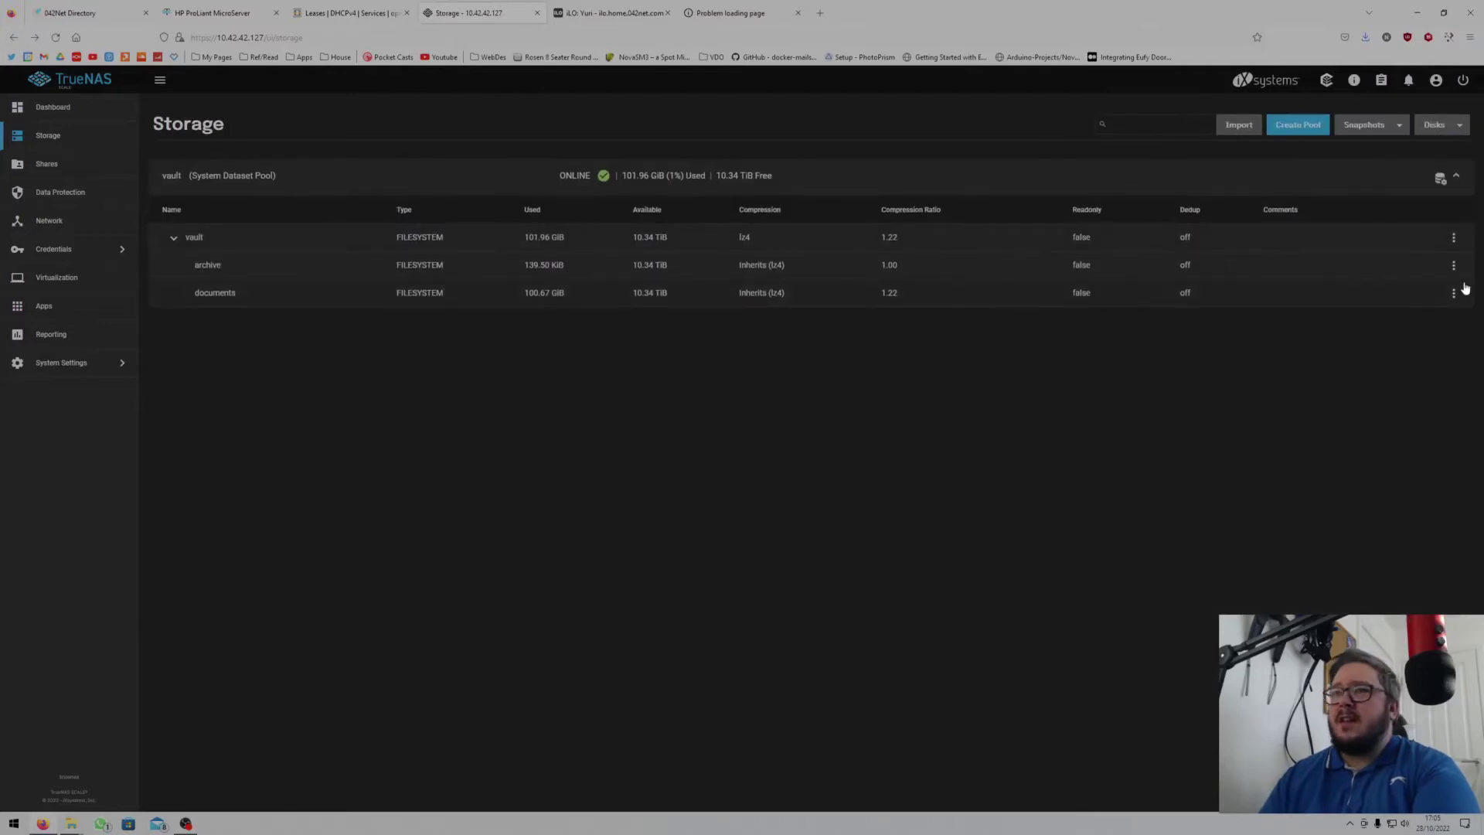
Edit the archive dataset's permissions and add an access control entry of type User for the existing non-root account.
{"action": "left_click", "coordinate": [1453, 265]}
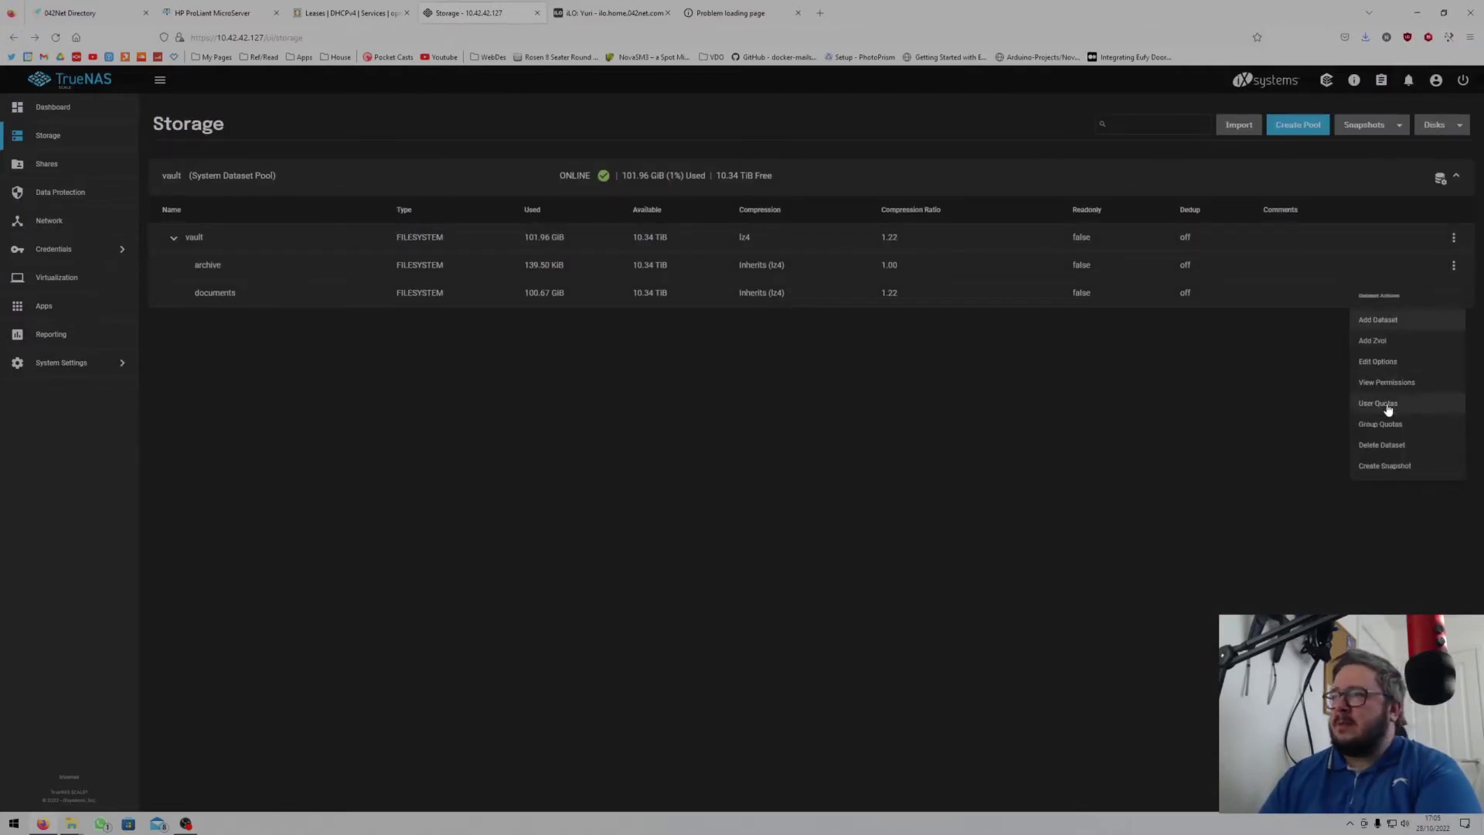
{"action": "left_click", "coordinate": [1388, 383]}
{"action": "left_click", "coordinate": [1441, 174]}
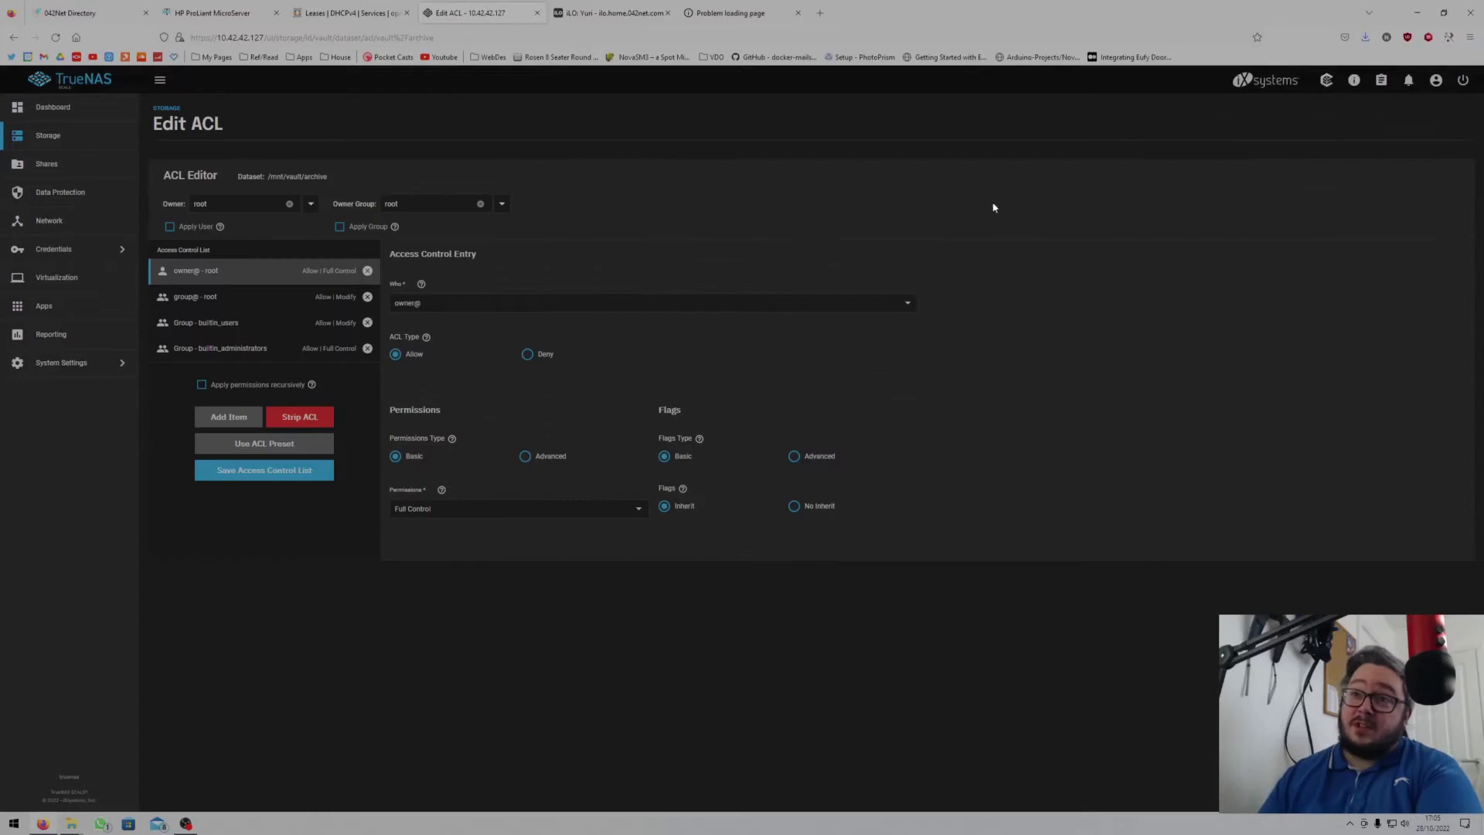
{"action": "left_click", "coordinate": [239, 420]}
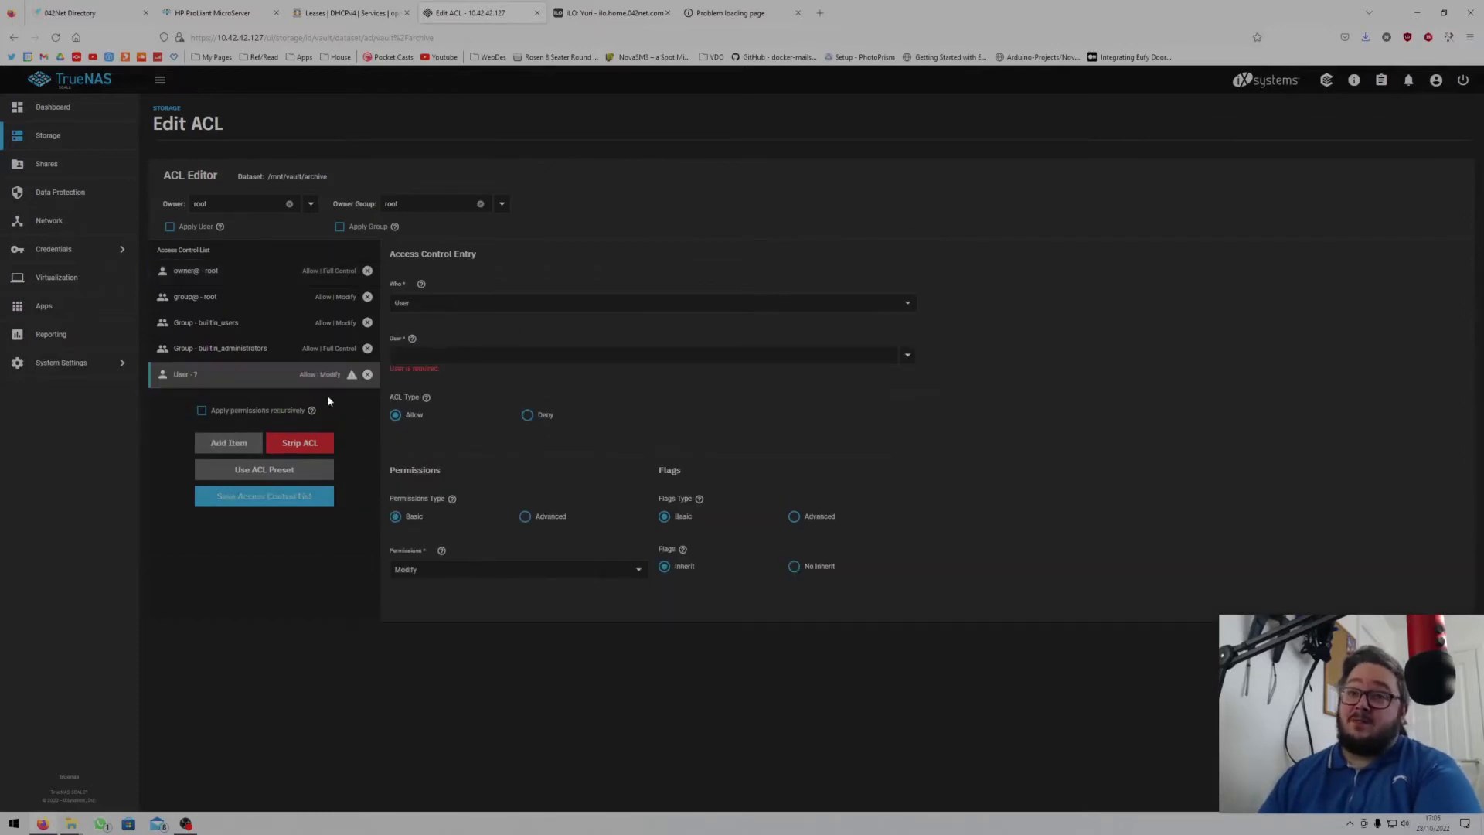
{"action": "left_click", "coordinate": [416, 302]}
{"action": "left_click", "coordinate": [421, 311]}
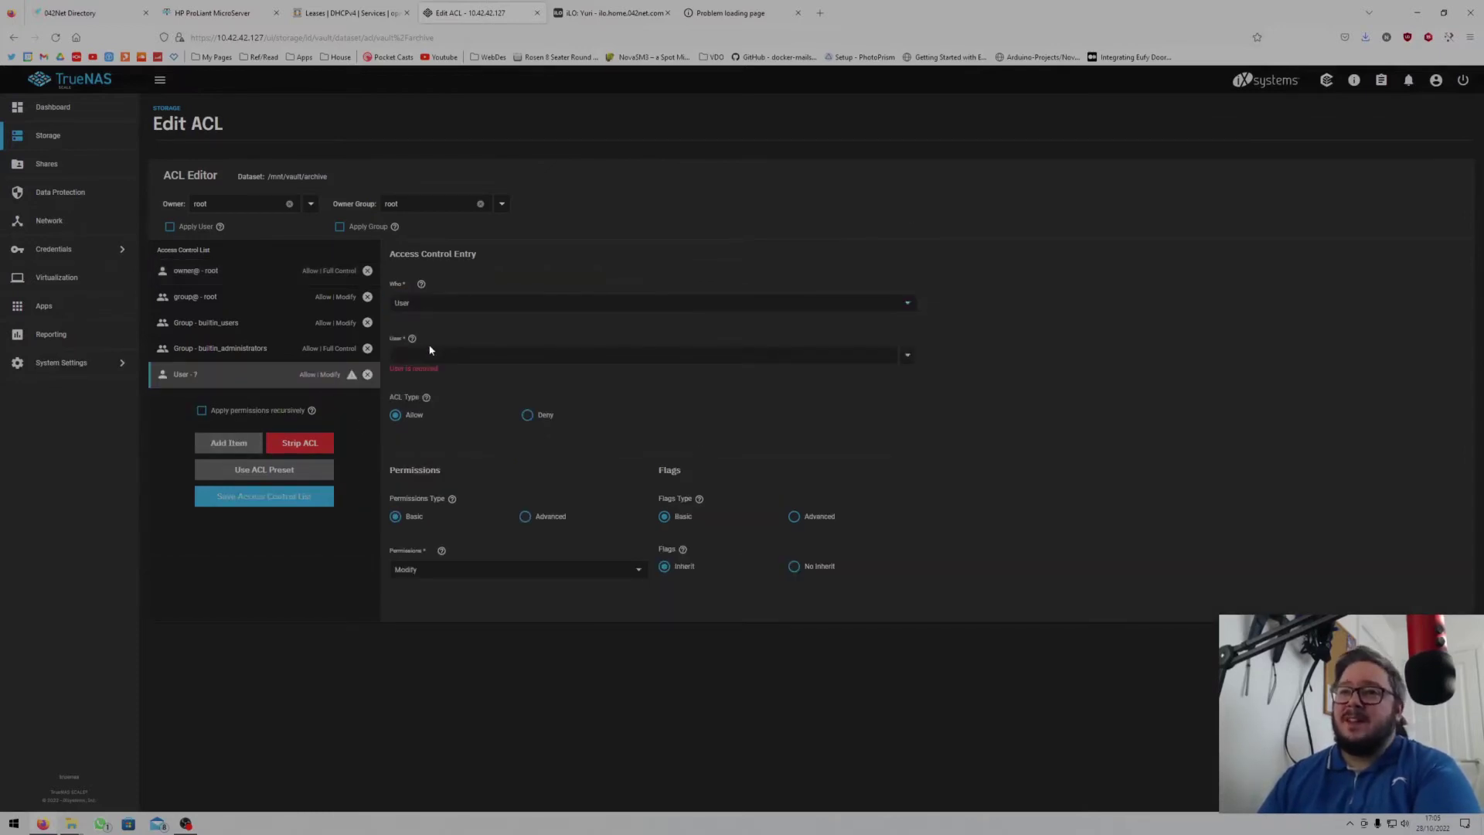
{"action": "type", "text": "nath042"}
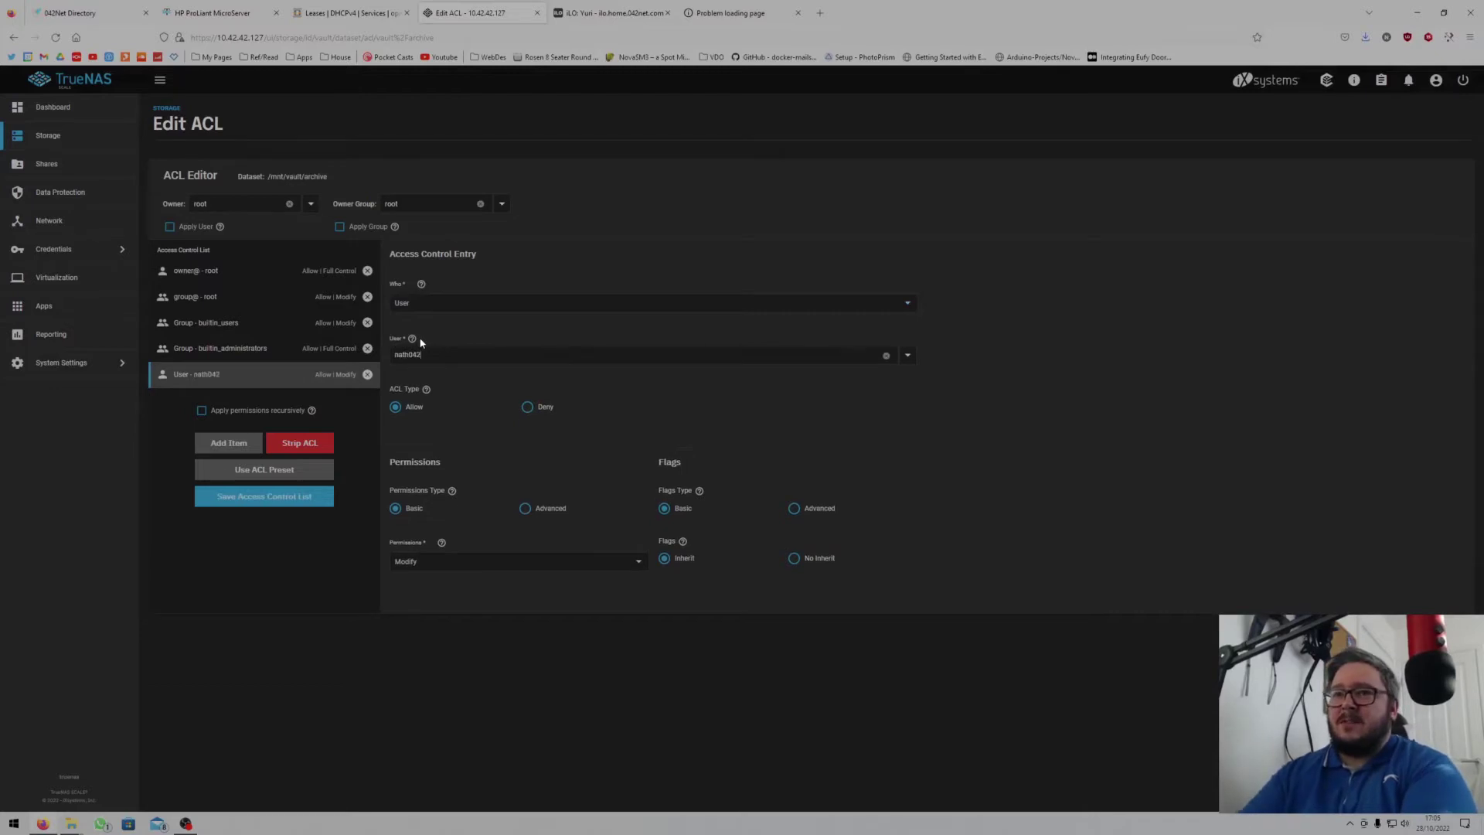
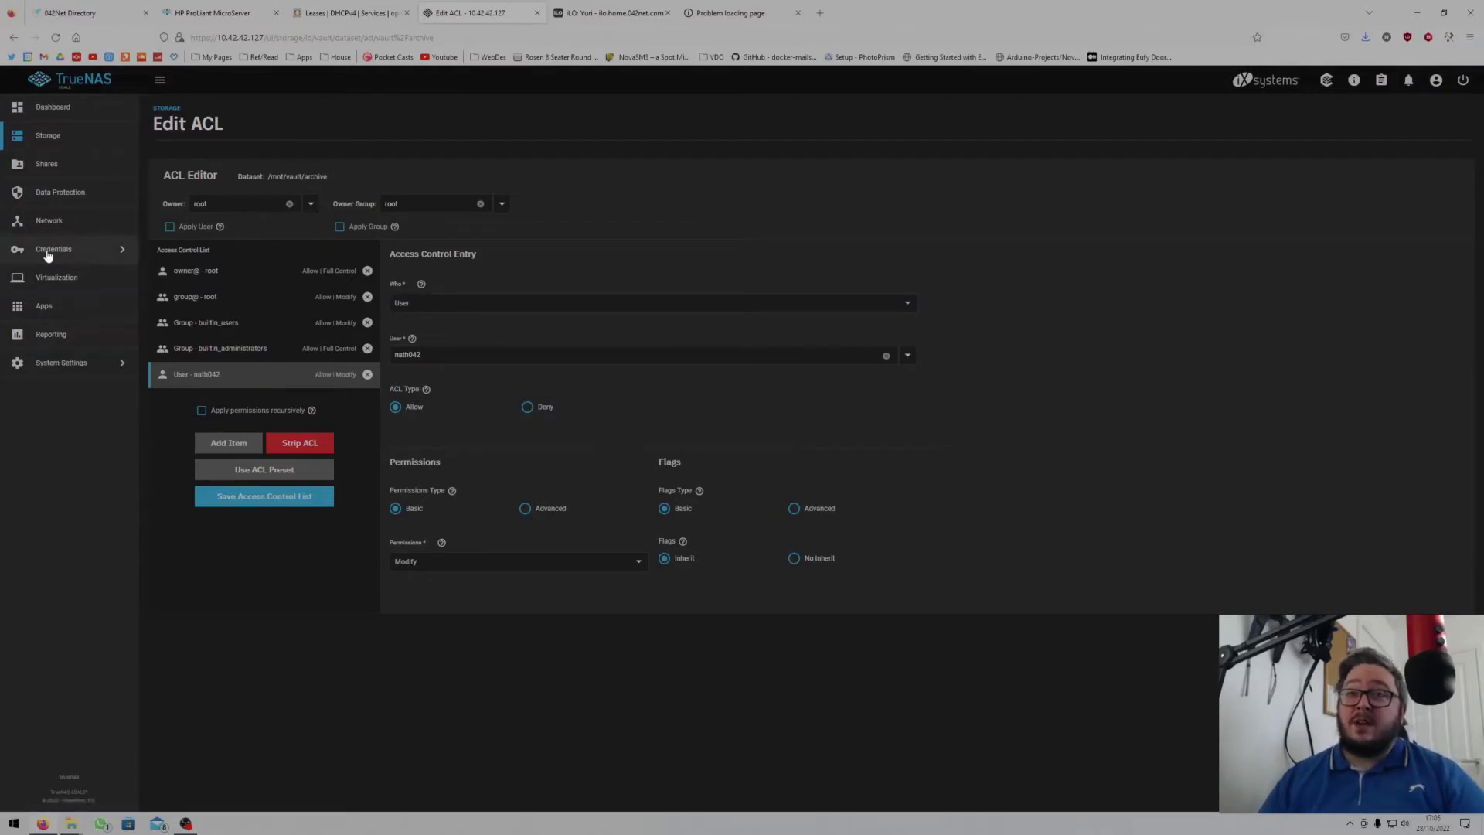
Show the local users in a separate browser tab and bring up the form for a new user.
{"action": "left_click", "coordinate": [73, 255]}
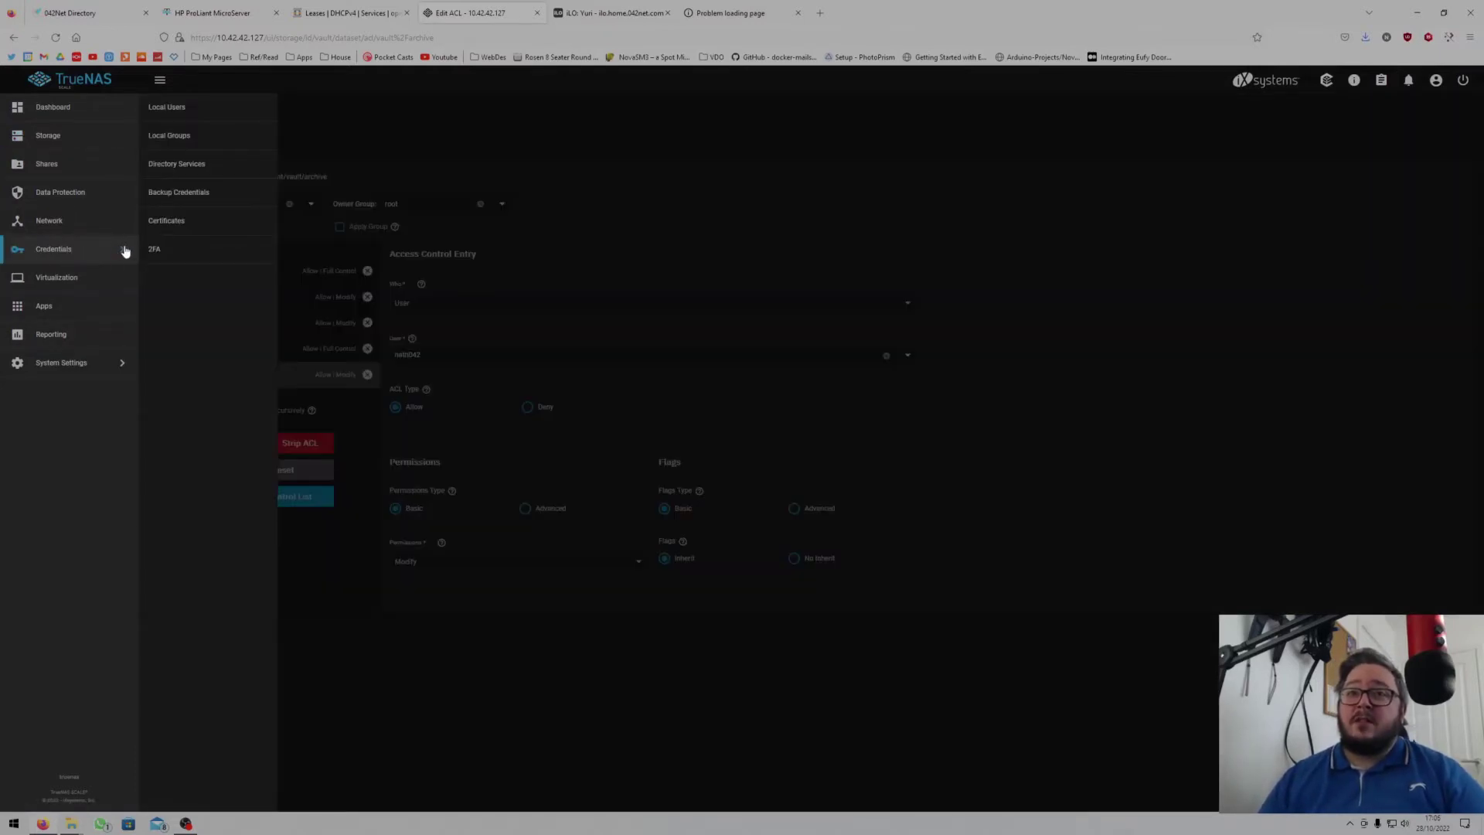
{"action": "middle_click", "coordinate": [173, 110]}
{"action": "left_click", "coordinate": [609, 12]}
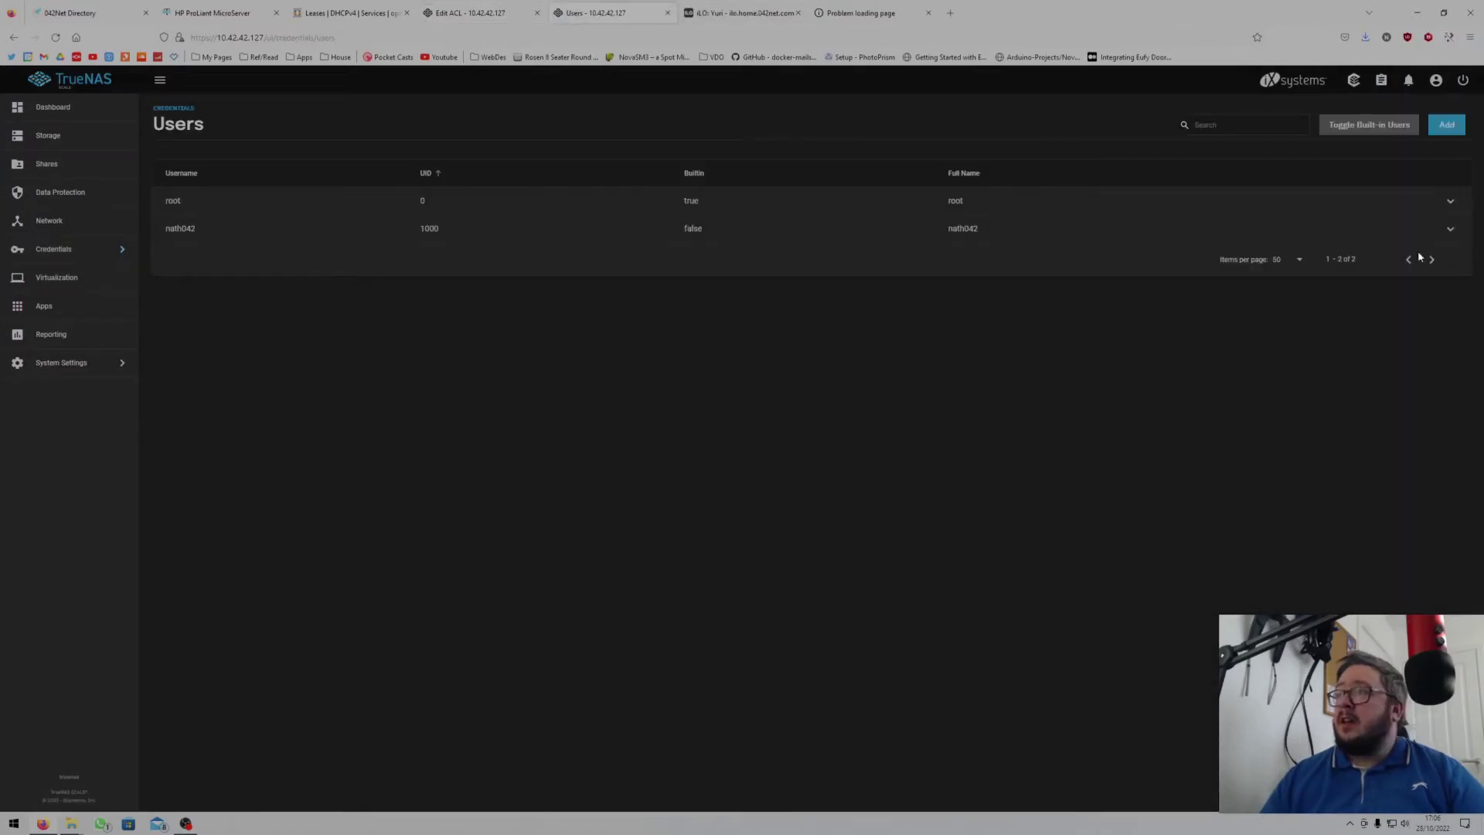
{"action": "left_click", "coordinate": [1449, 126]}
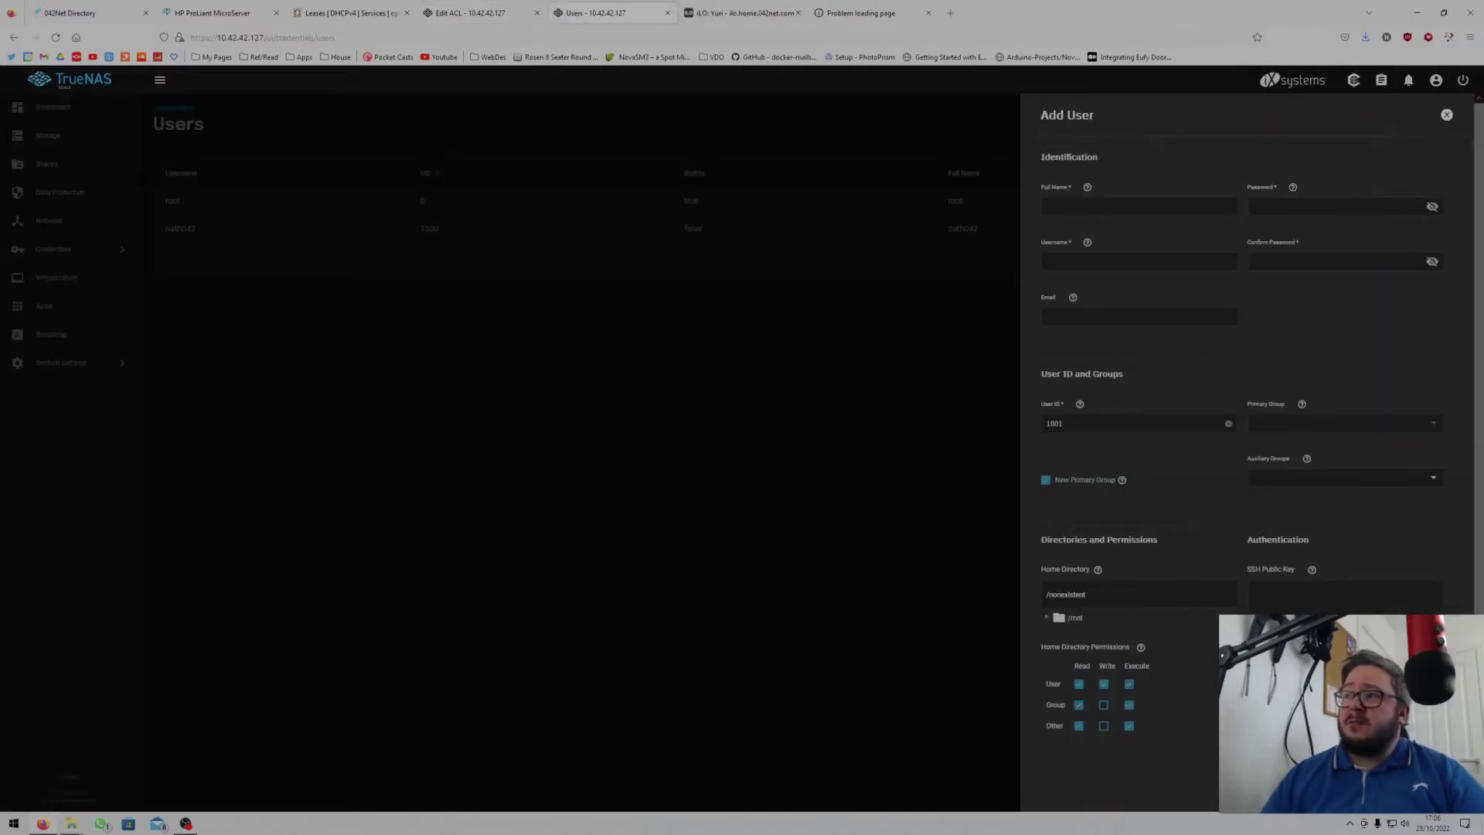
Examine the new user form's identification, password, home directory and auxiliary group settings, and close it without adding a user.
{"action": "left_click", "coordinate": [1103, 265]}
{"action": "left_click", "coordinate": [1314, 206]}
{"action": "left_click", "coordinate": [1222, 170]}
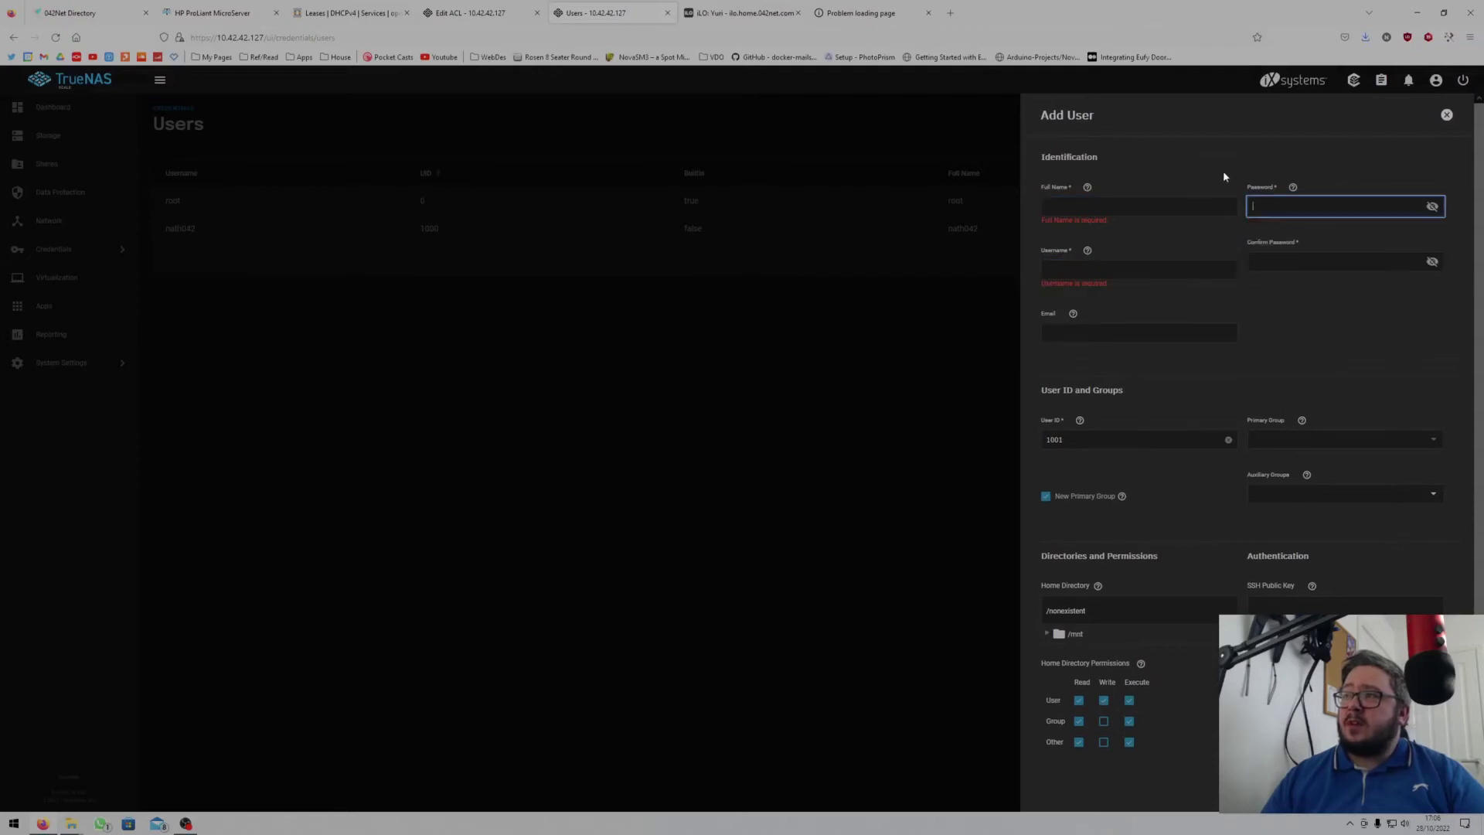
{"action": "left_click", "coordinate": [1281, 266]}
{"action": "left_click", "coordinate": [1165, 408]}
{"action": "scroll", "coordinate": [1170, 479], "scroll_direction": "down", "scroll_amount": 2}
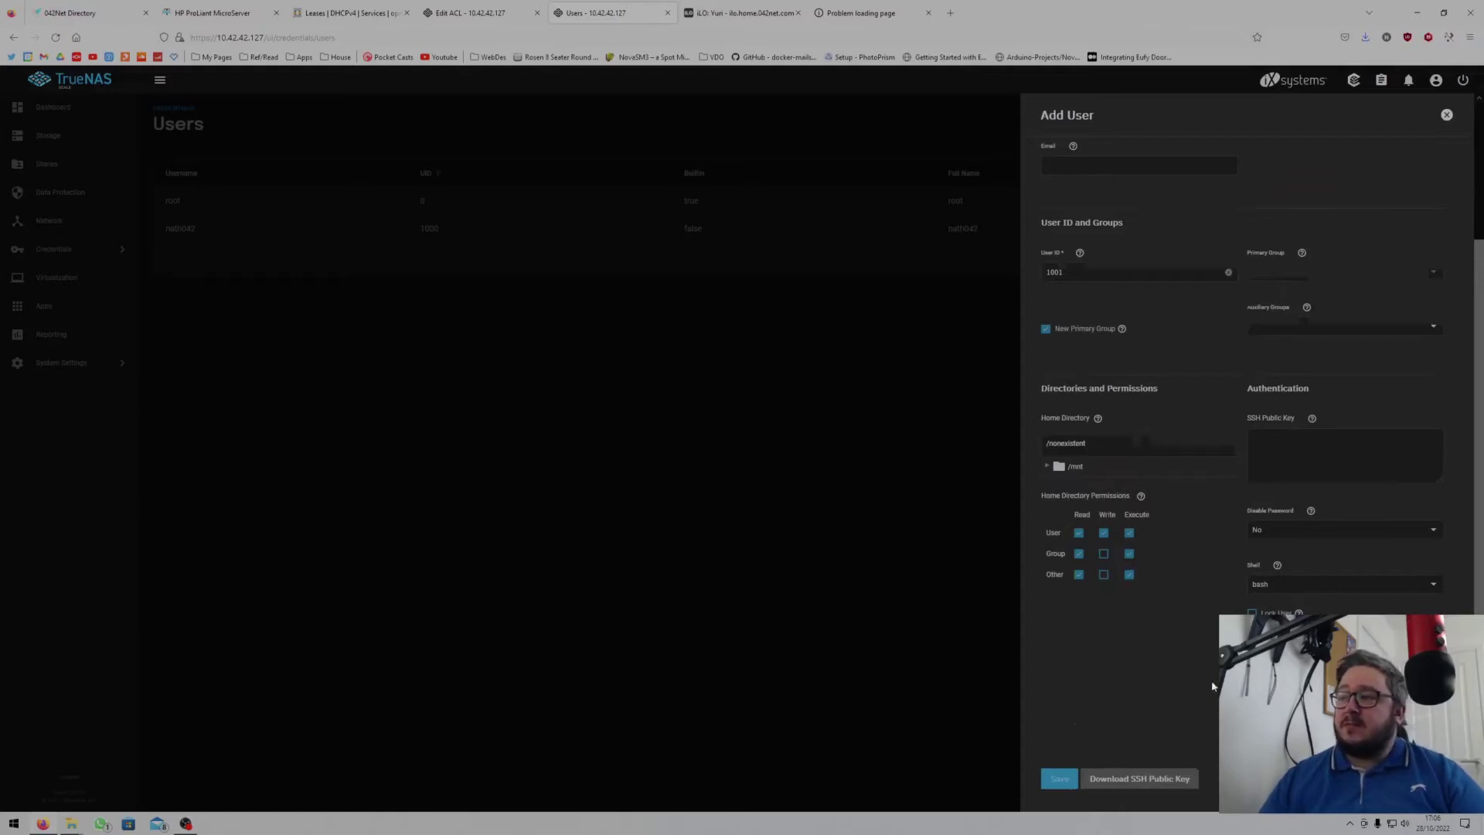
{"action": "scroll", "coordinate": [1212, 685], "scroll_direction": "up", "scroll_amount": 2}
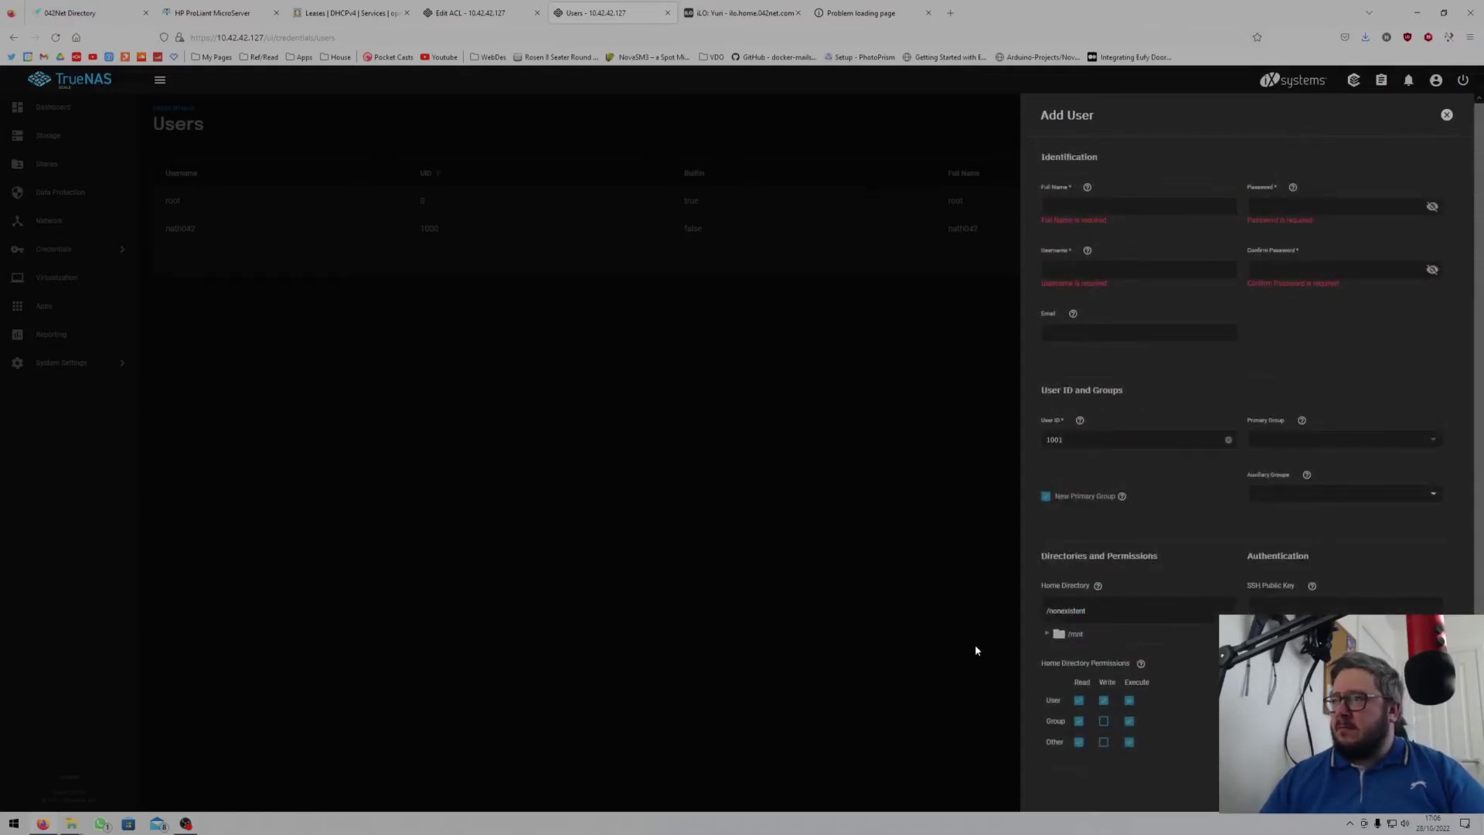
{"action": "left_click", "coordinate": [1392, 494]}
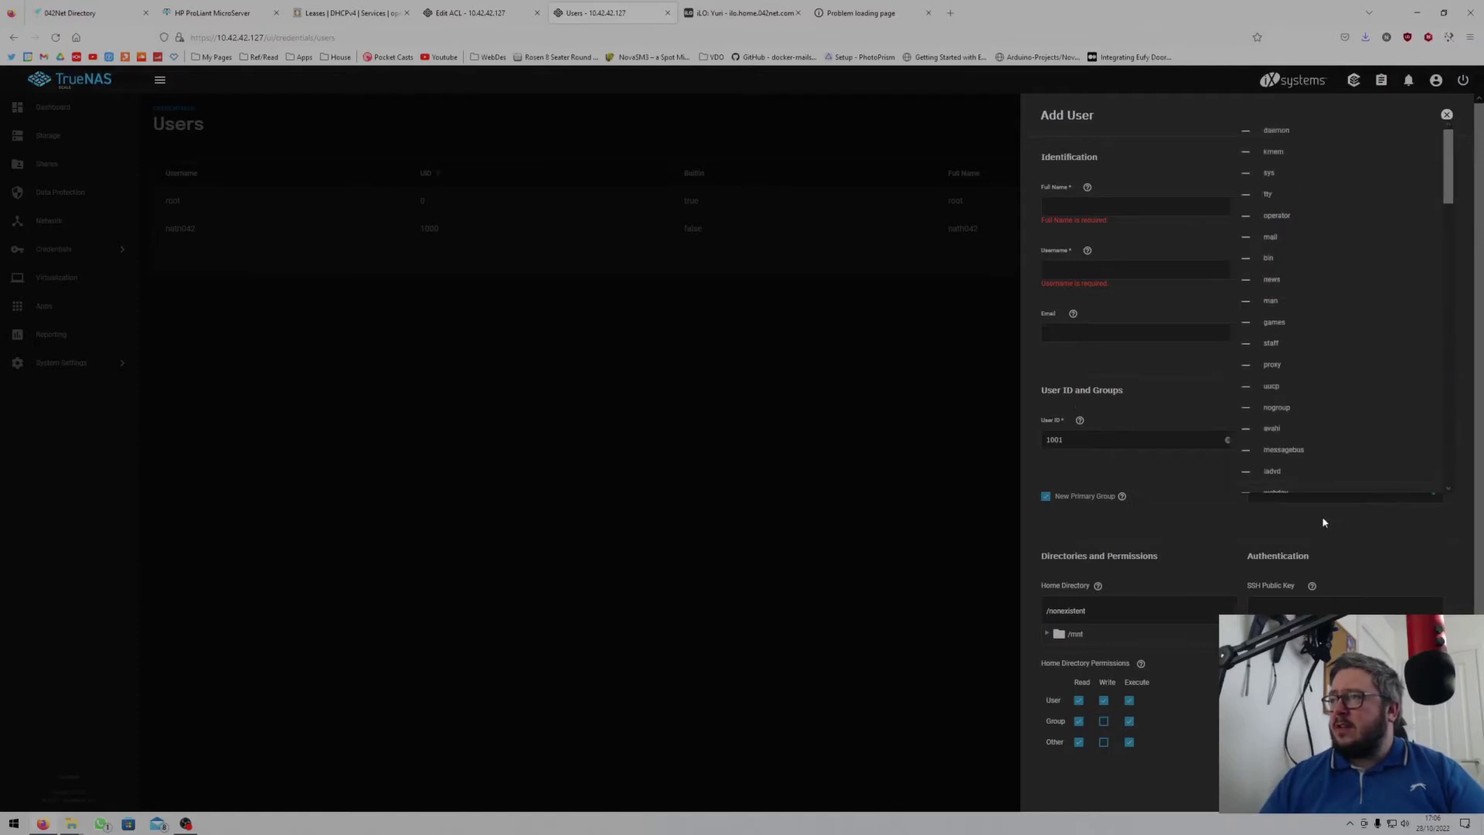
{"action": "scroll", "coordinate": [1287, 440], "scroll_direction": "down", "scroll_amount": 5}
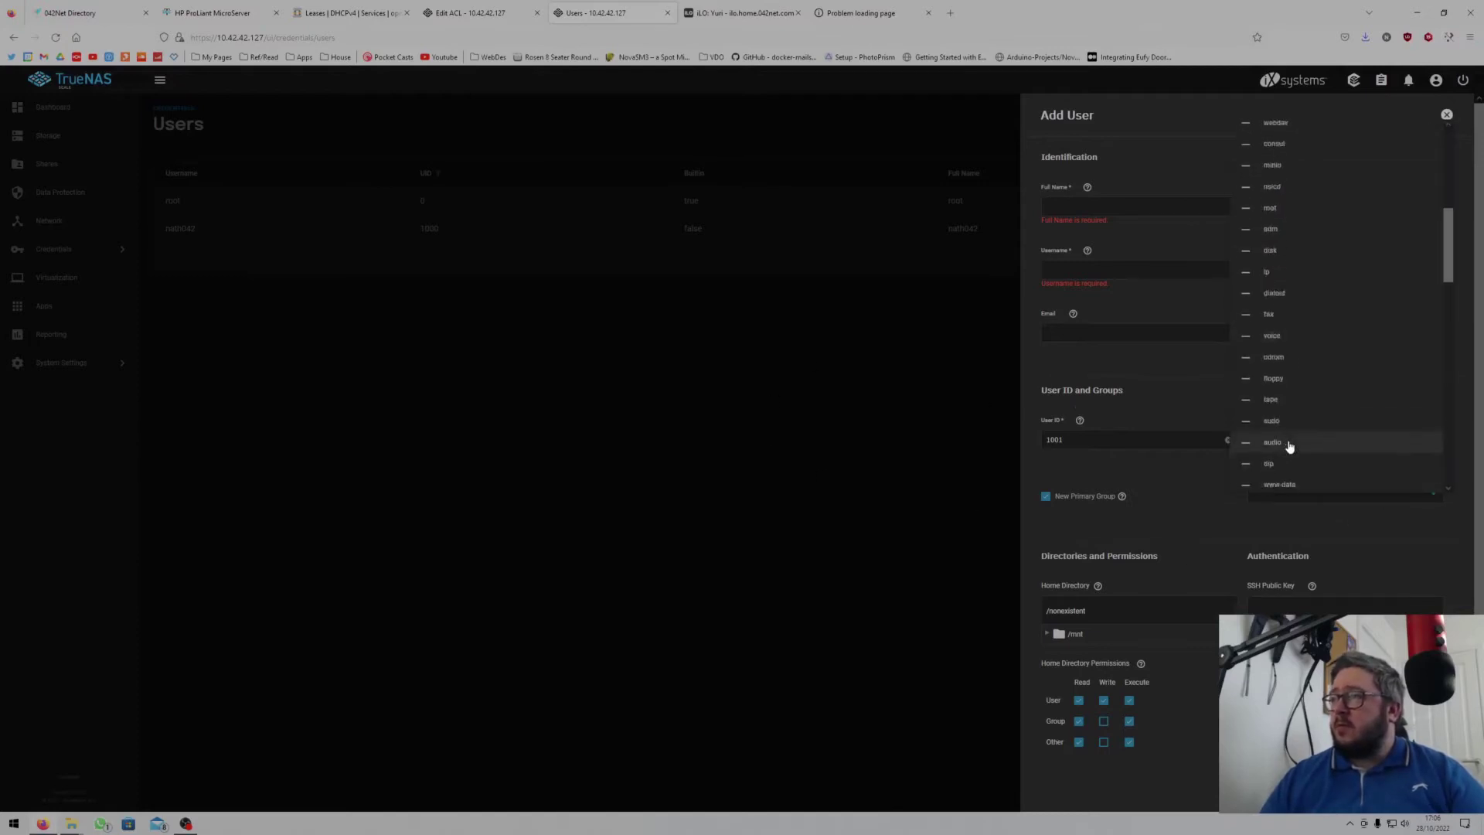
{"action": "left_click", "coordinate": [854, 388]}
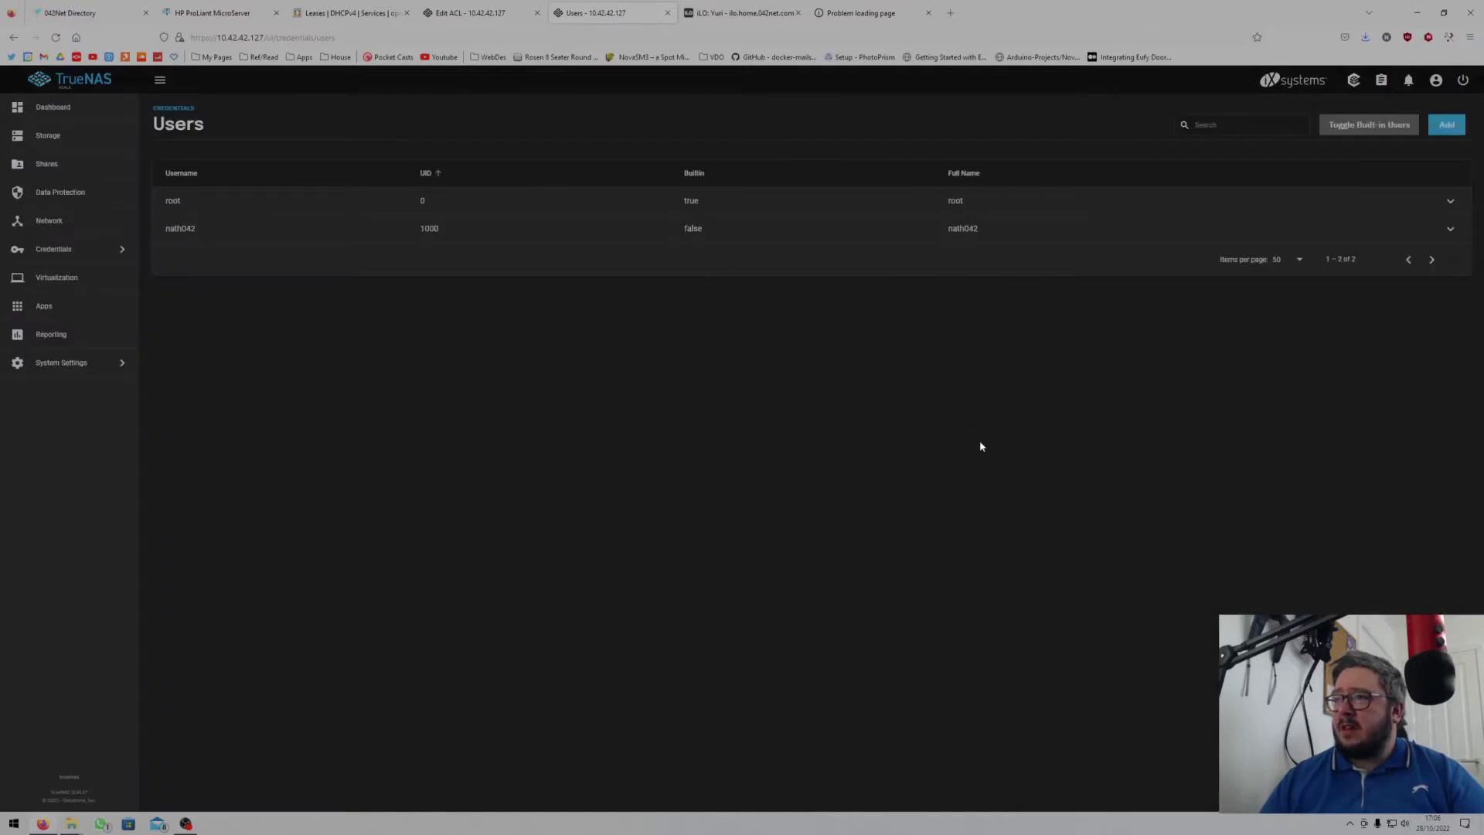
Return to the archive ACL, give the added user entry Full Control, and save the access control list.
{"action": "left_click", "coordinate": [496, 4]}
{"action": "left_click", "coordinate": [693, 340]}
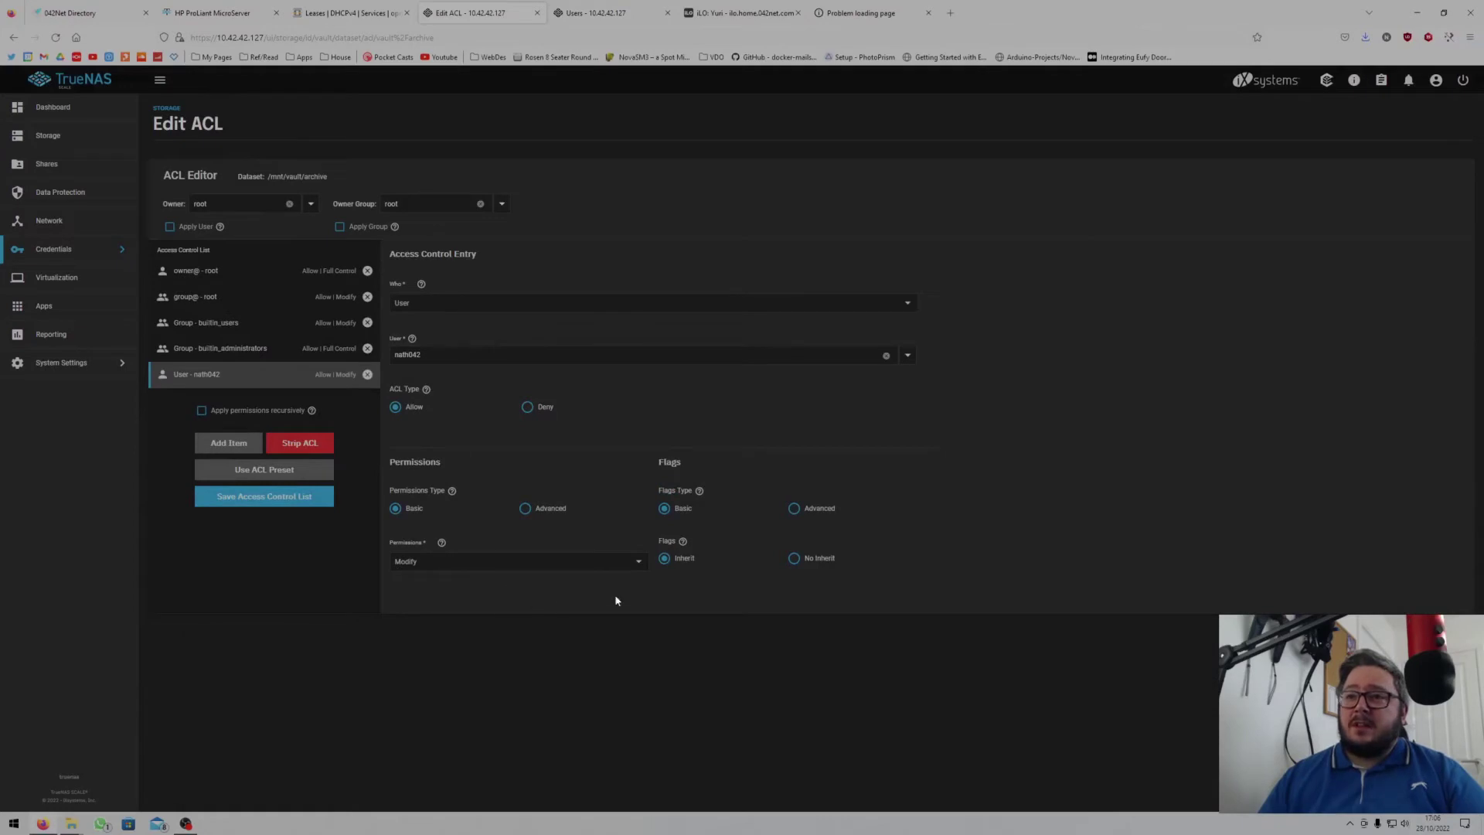
{"action": "left_click", "coordinate": [479, 568]}
{"action": "left_click", "coordinate": [421, 605]}
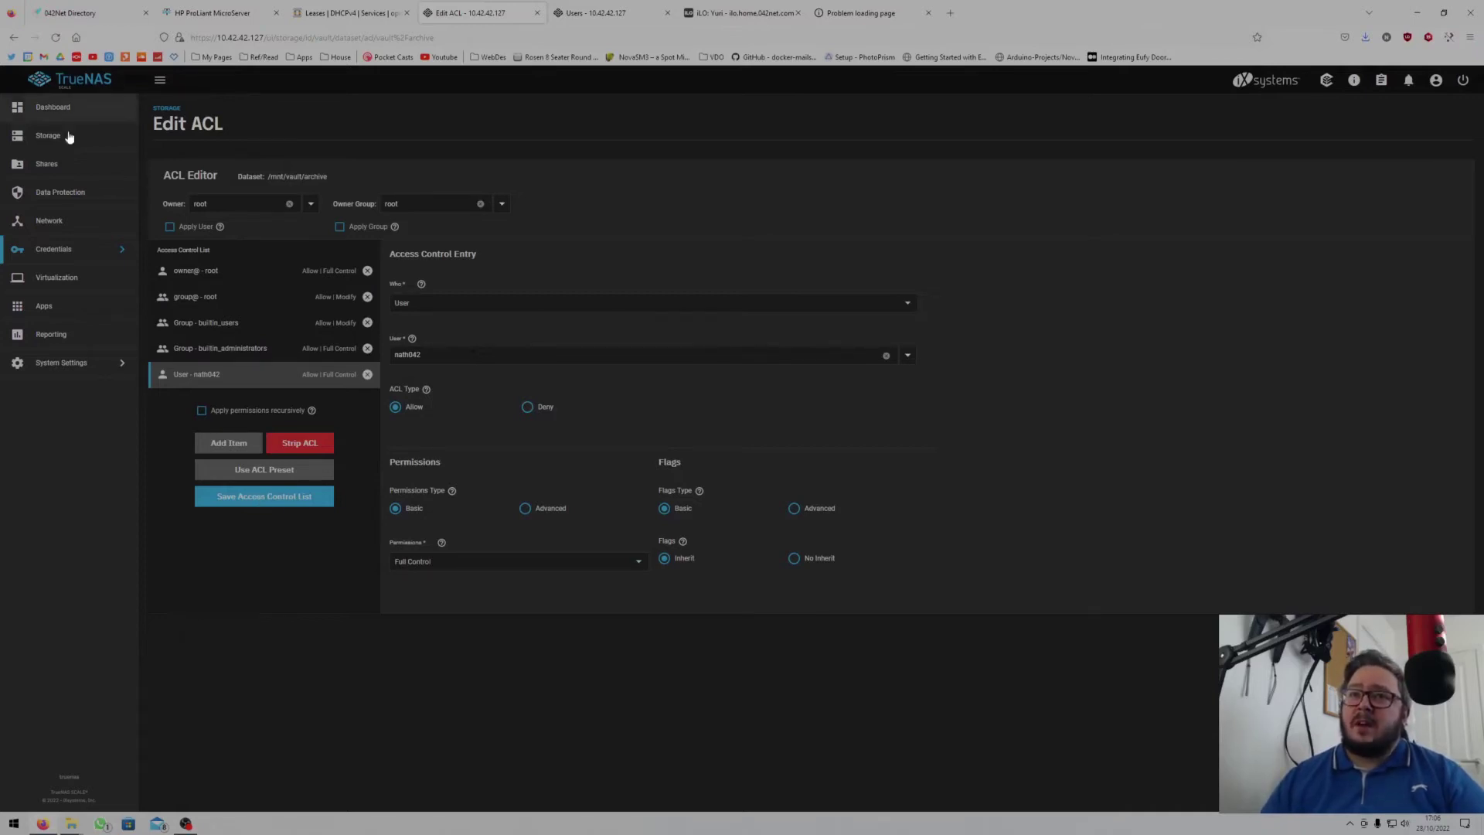
{"action": "left_click", "coordinate": [266, 499]}
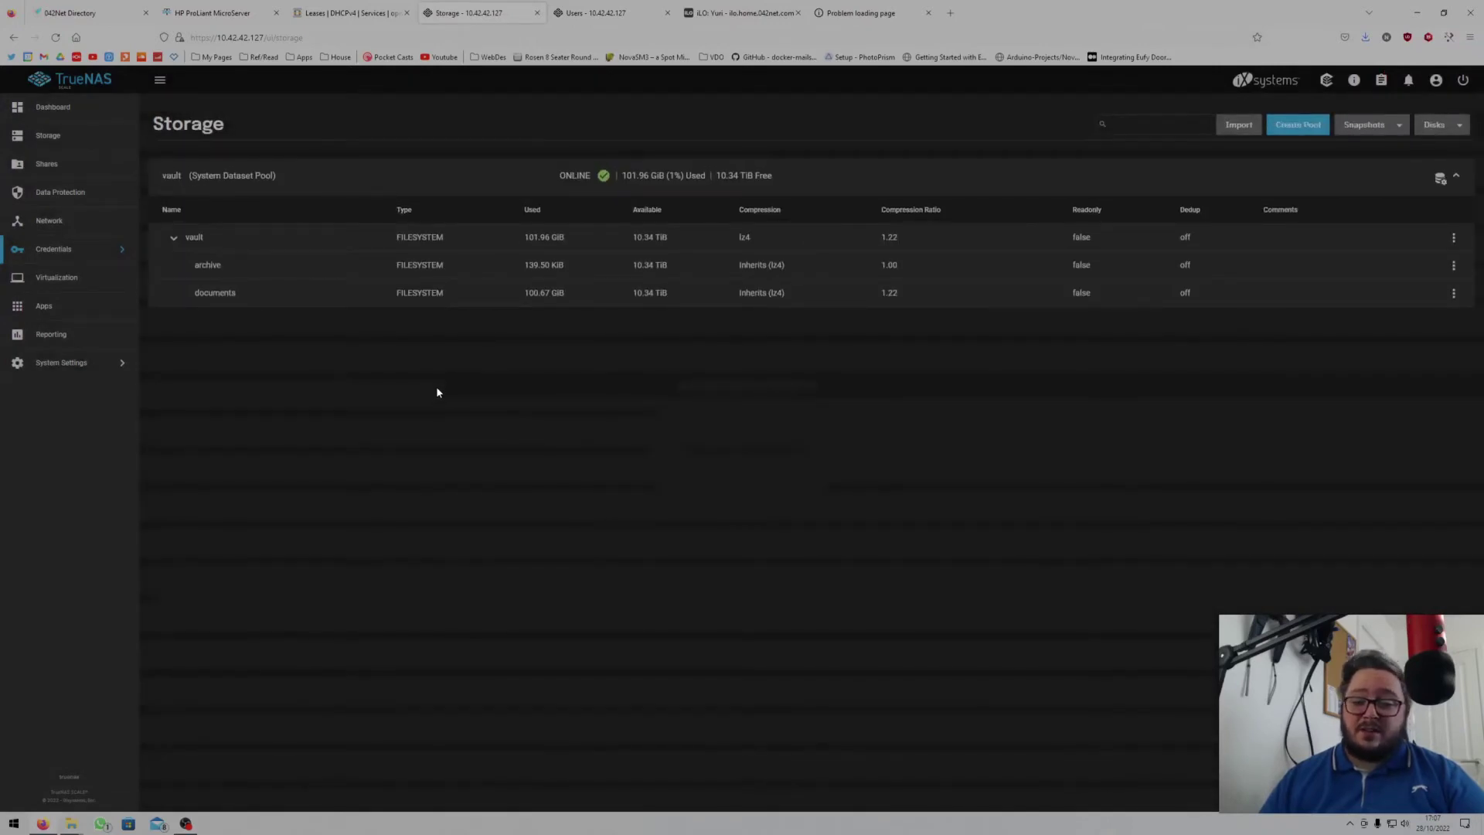
Add a Windows (SMB) share named archive for the path /mnt/vault/archive with default share parameters.
{"action": "left_click", "coordinate": [48, 165]}
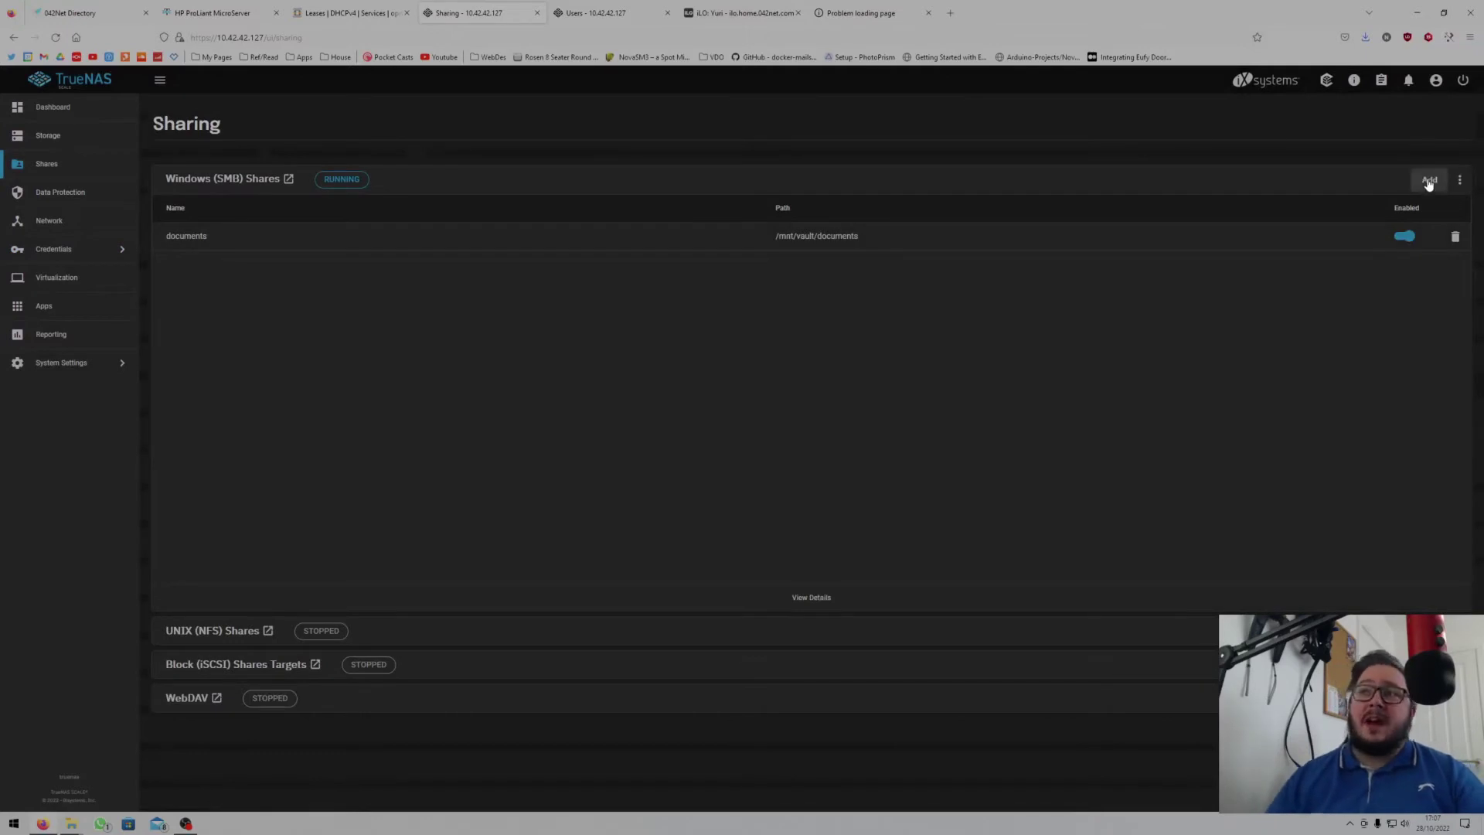
{"action": "left_click", "coordinate": [1431, 180]}
{"action": "left_click", "coordinate": [1234, 234]}
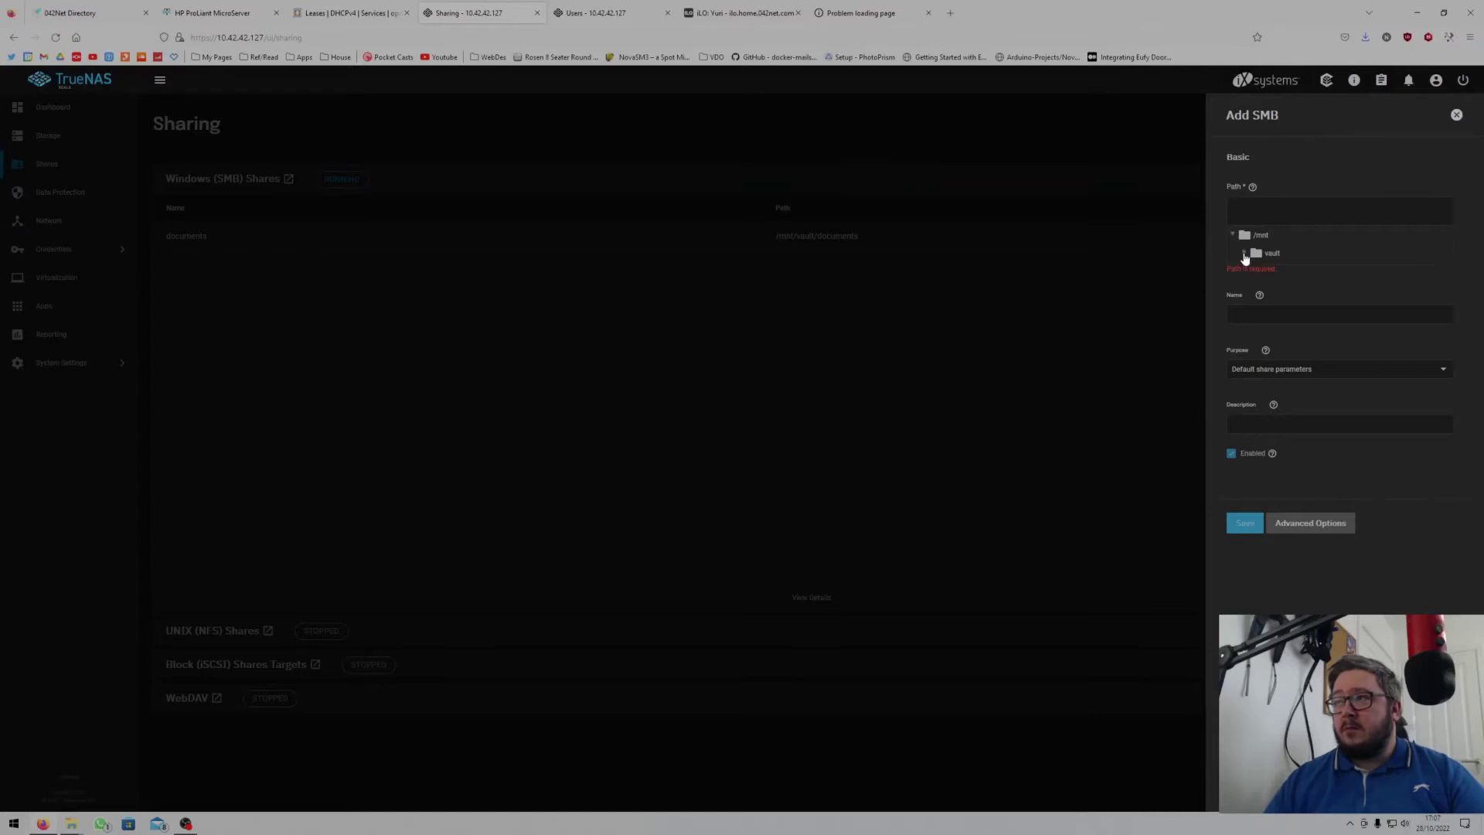
{"action": "left_click", "coordinate": [1246, 253]}
{"action": "left_click", "coordinate": [1284, 272]}
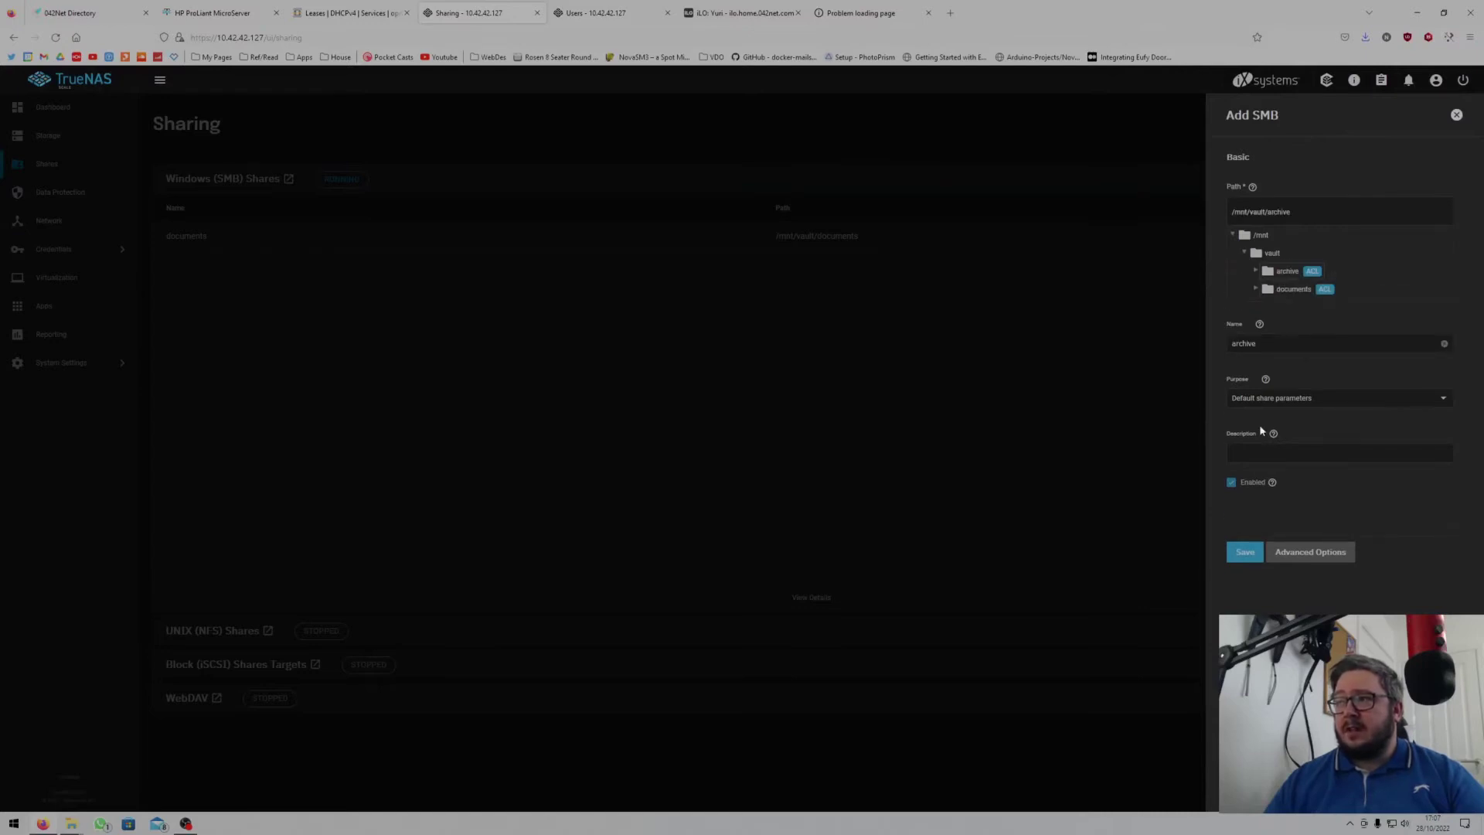
{"action": "left_click", "coordinate": [1242, 552]}
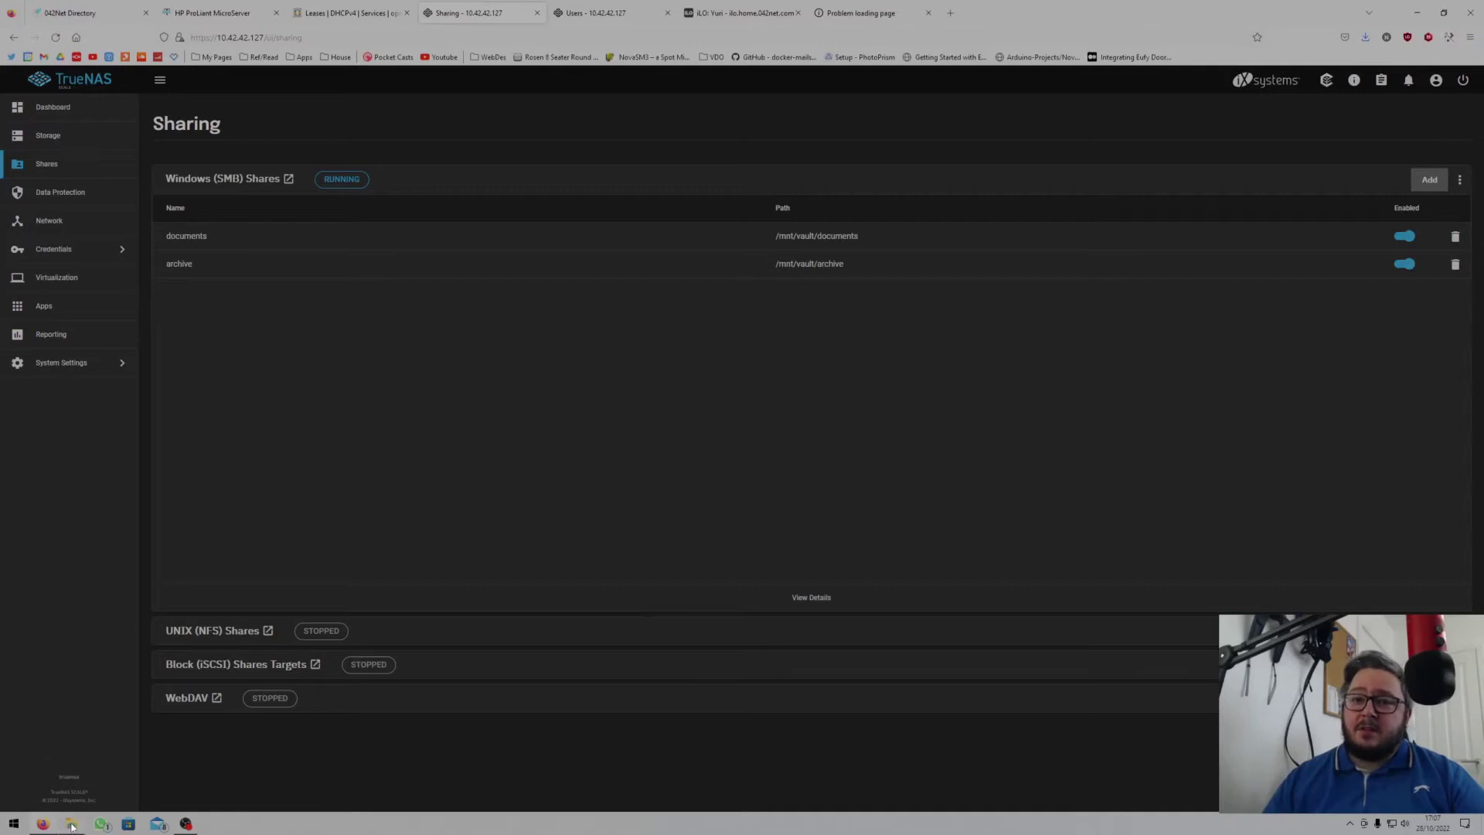
Switch to File Explorer, close the leftover file properties dialogs, and place the old and new servers' documents folders side by side.
{"action": "mouse_move", "coordinate": [72, 825]}
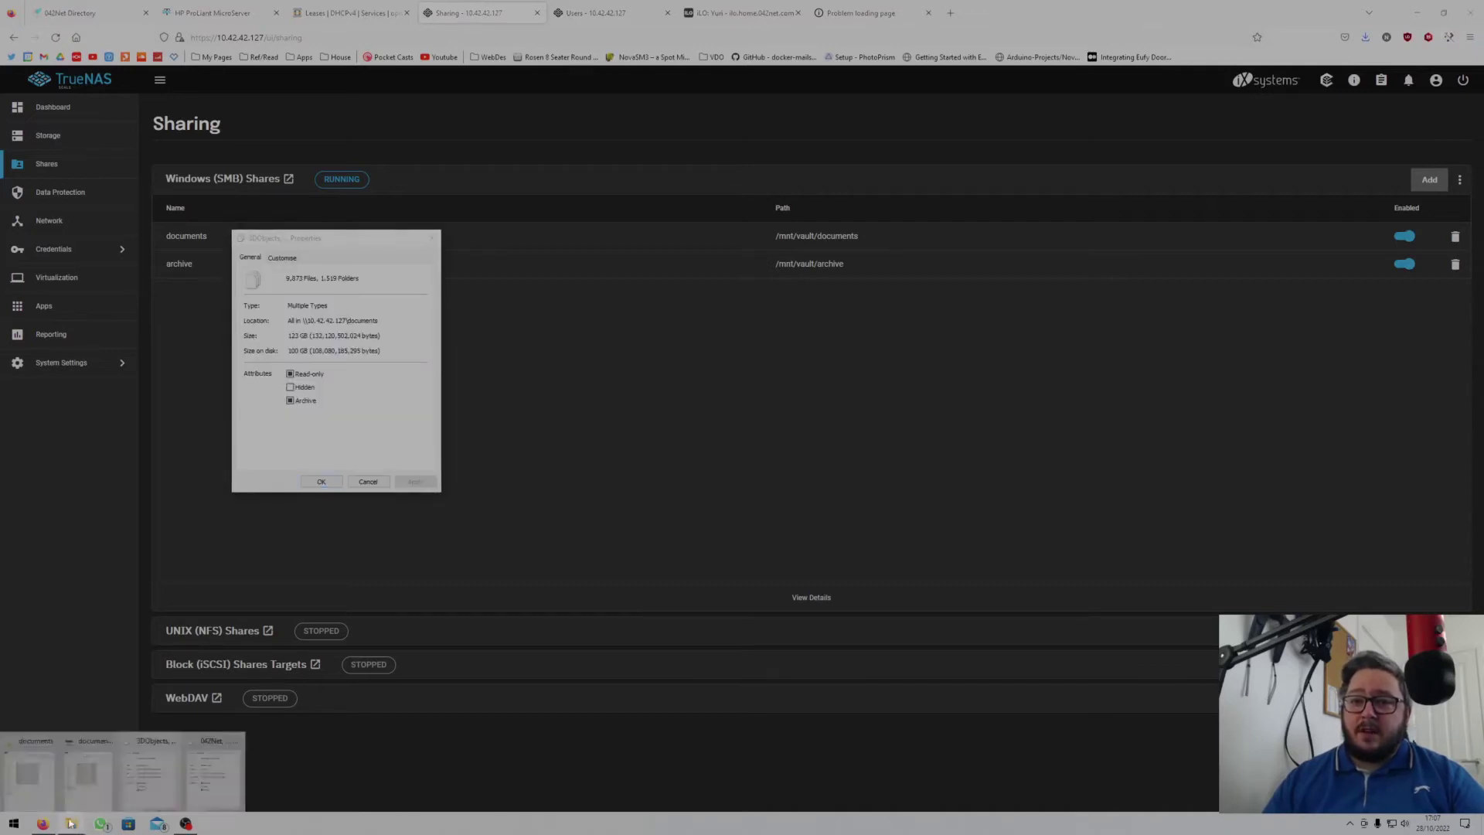
{"action": "left_click", "coordinate": [214, 769]}
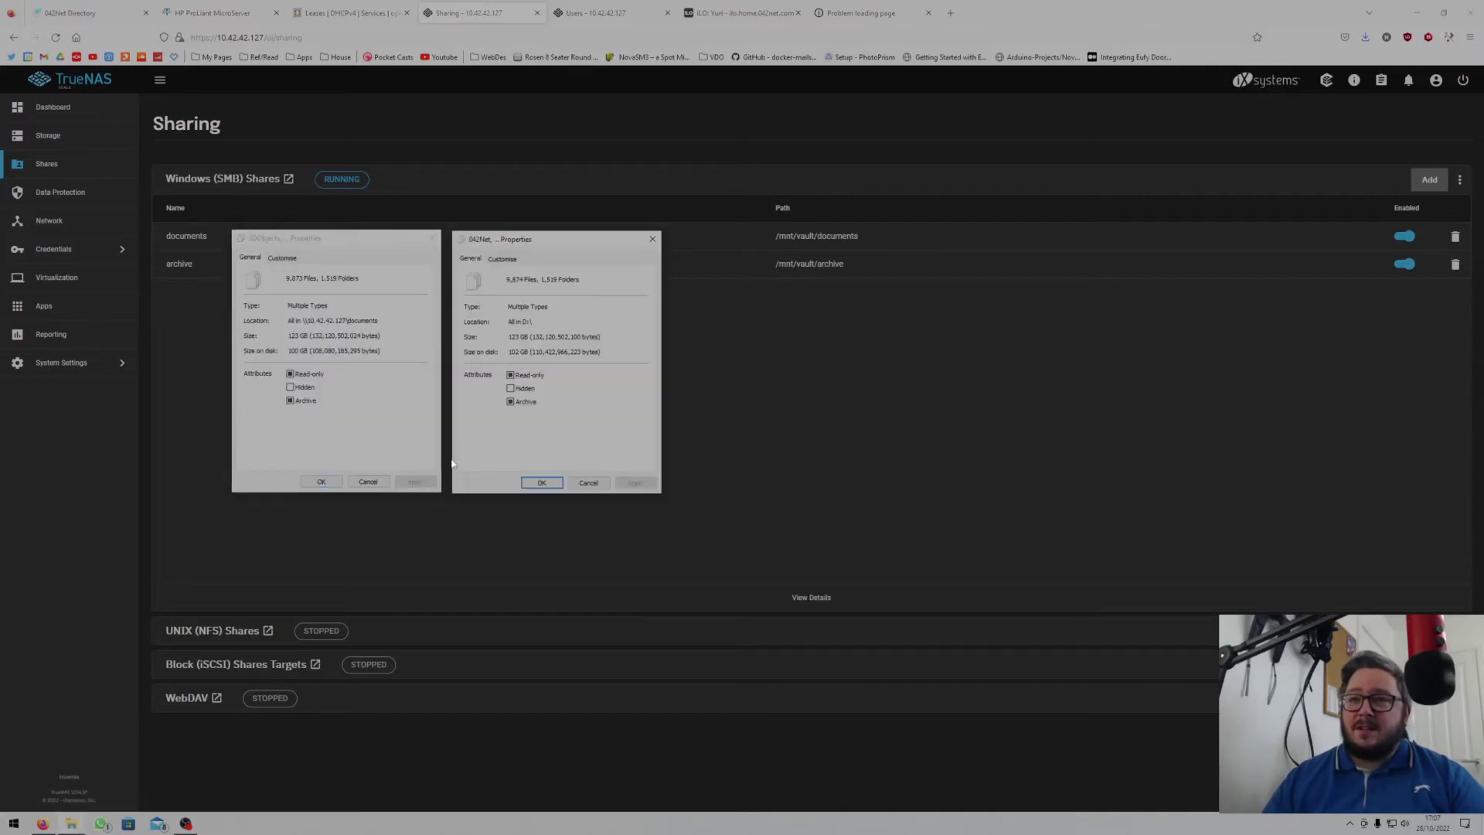
{"action": "left_click", "coordinate": [587, 483]}
{"action": "mouse_move", "coordinate": [72, 824]}
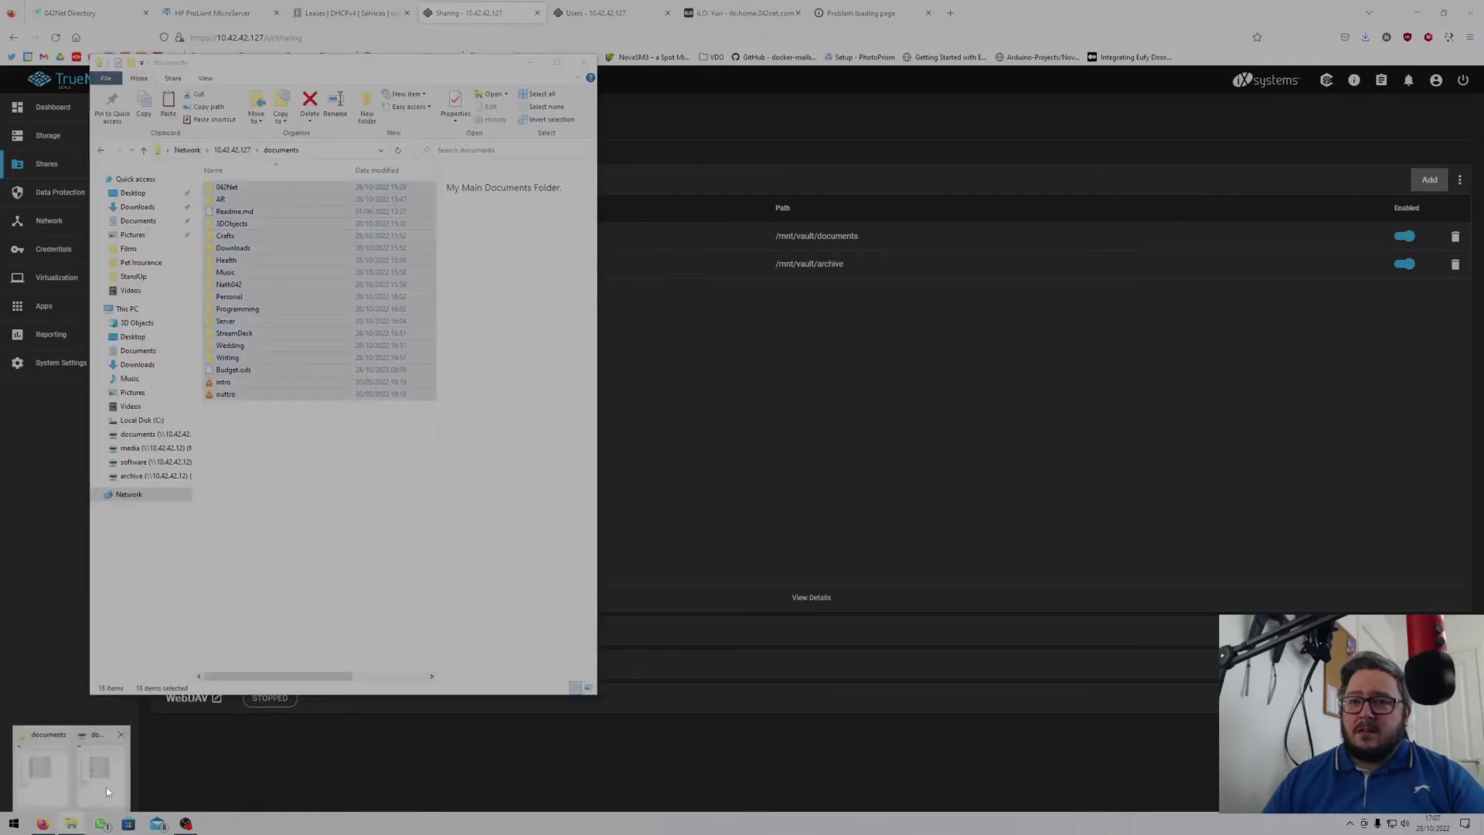
{"action": "left_click", "coordinate": [72, 772]}
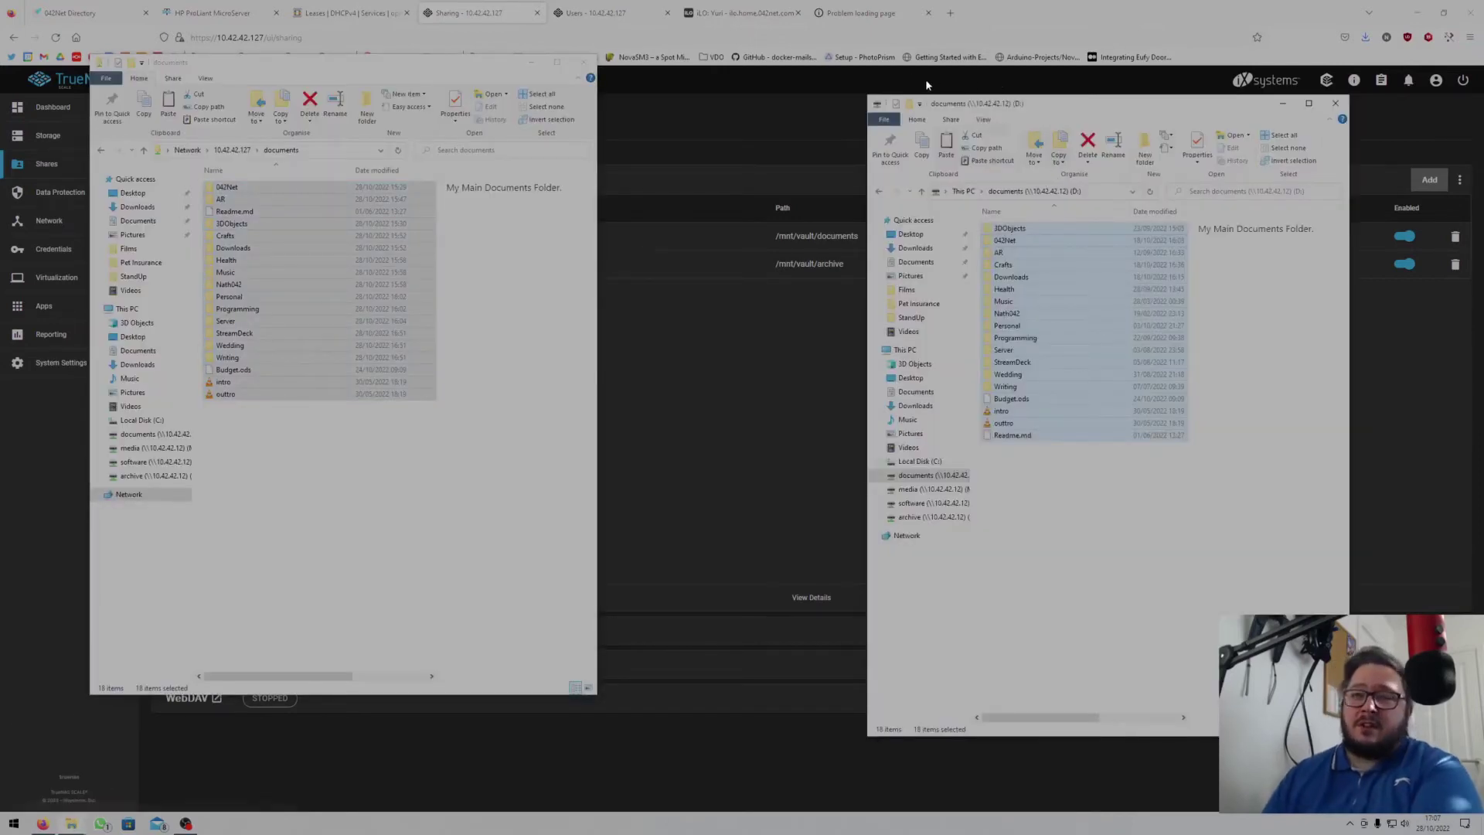
{"action": "left_click_drag", "start_coordinate": [1016, 101], "coordinate": [772, 64]}
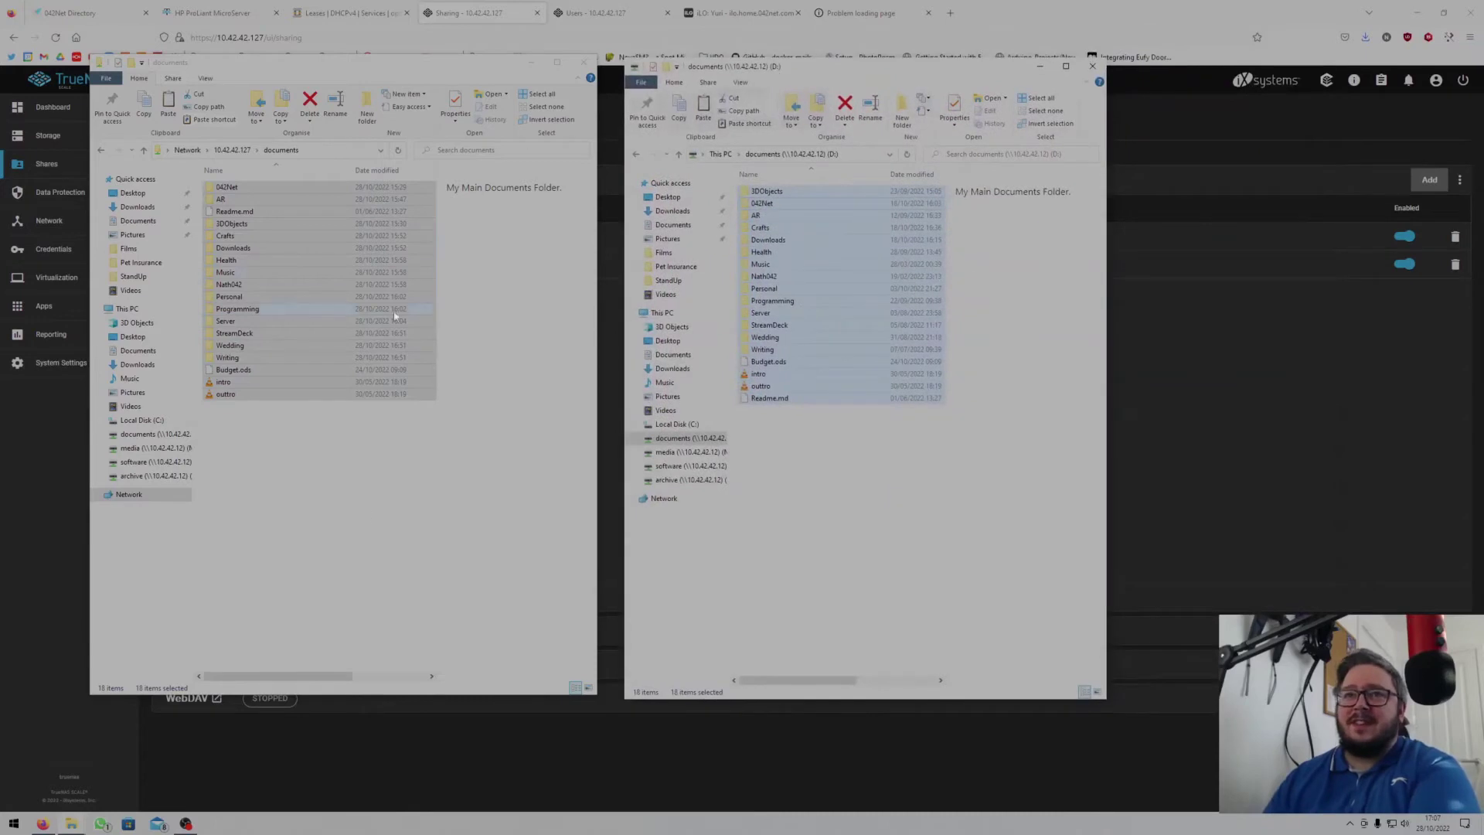
Show the shares on 10.42.42.127 in one File Explorer window and the old server's archive drive (Z:) in the other.
{"action": "left_click", "coordinate": [344, 463]}
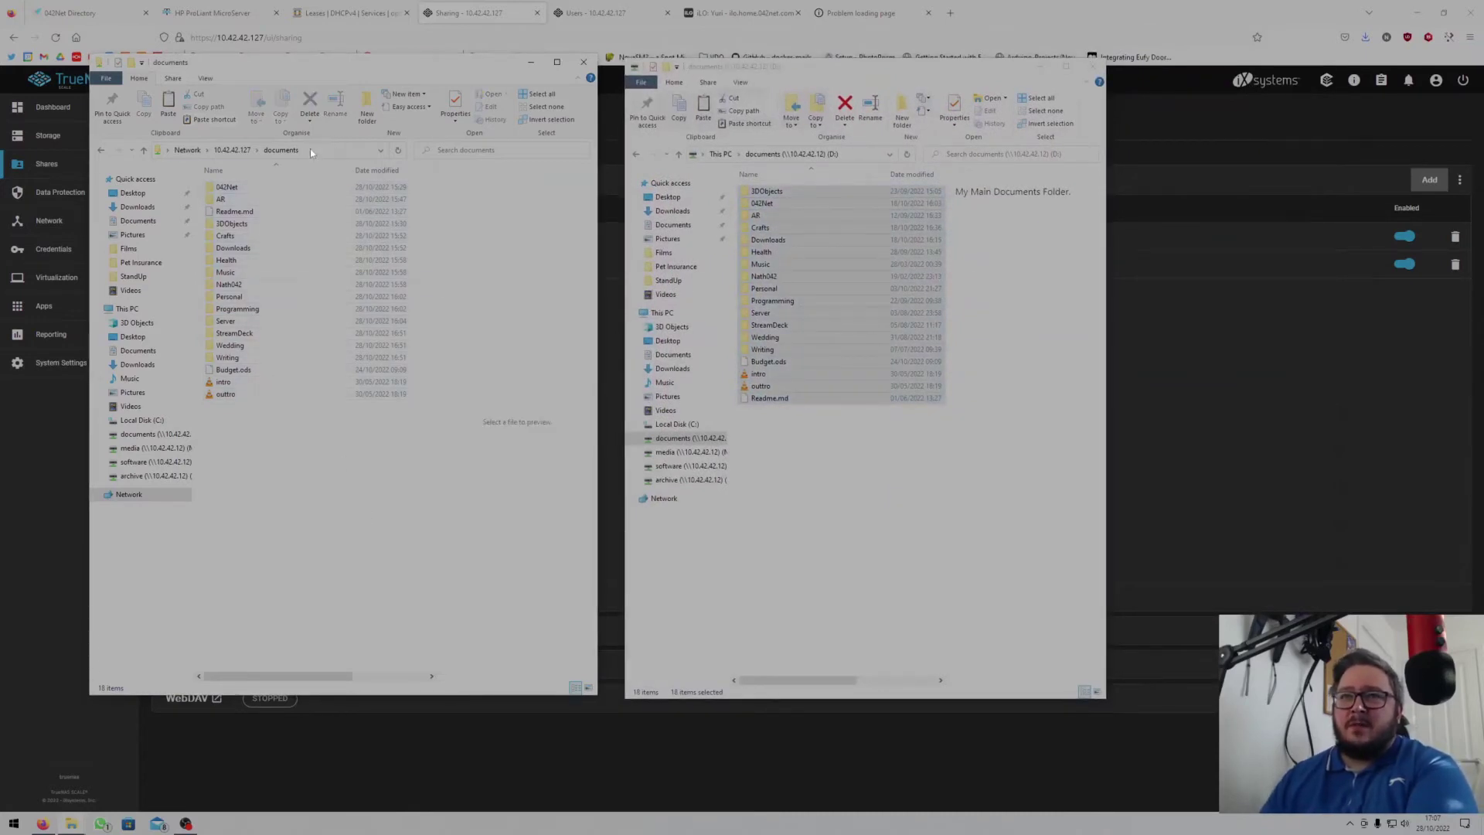
{"action": "left_click", "coordinate": [276, 153]}
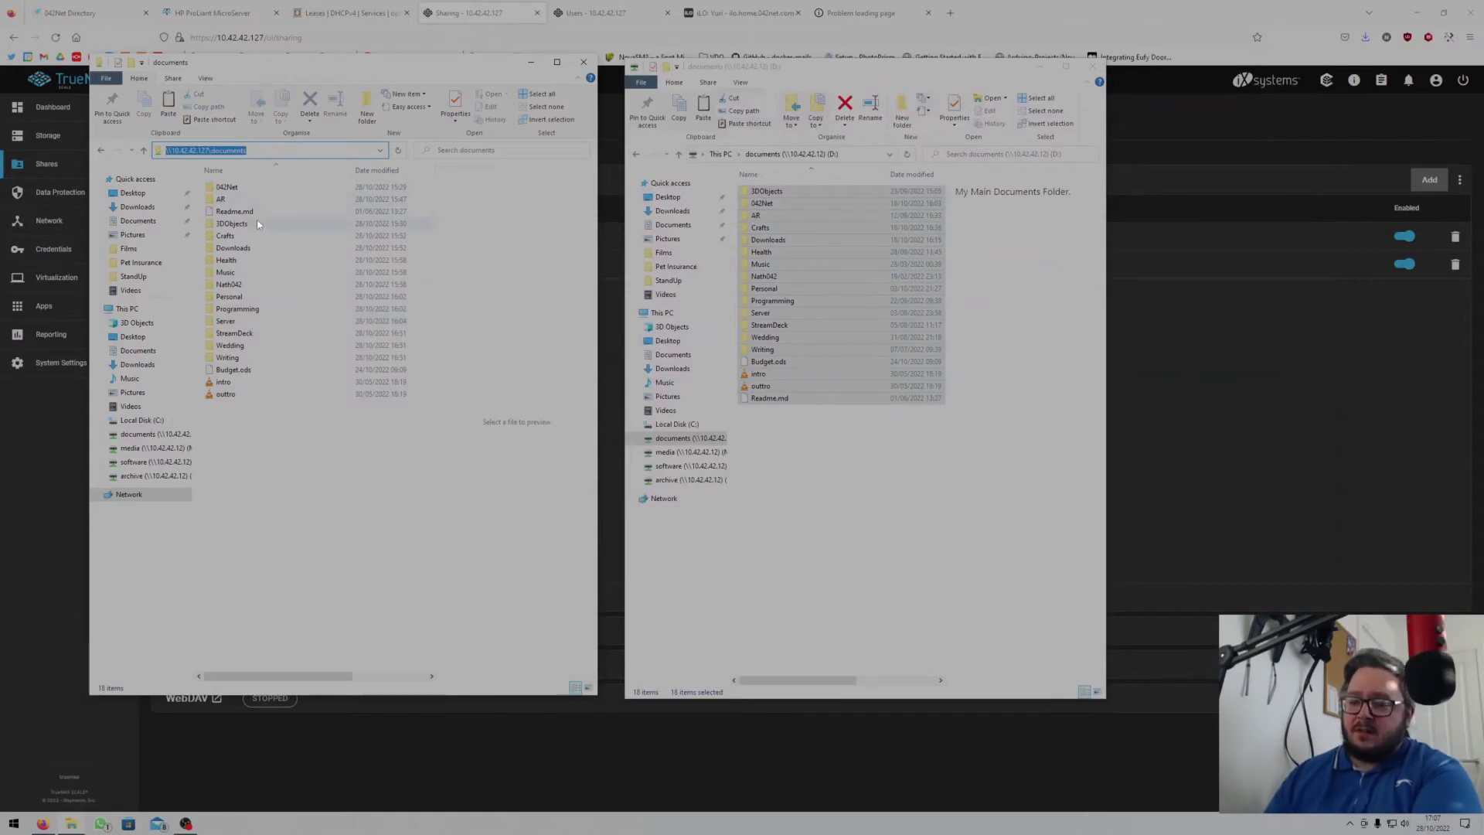
{"action": "left_click", "coordinate": [259, 150]}
{"action": "left_click", "coordinate": [292, 461]}
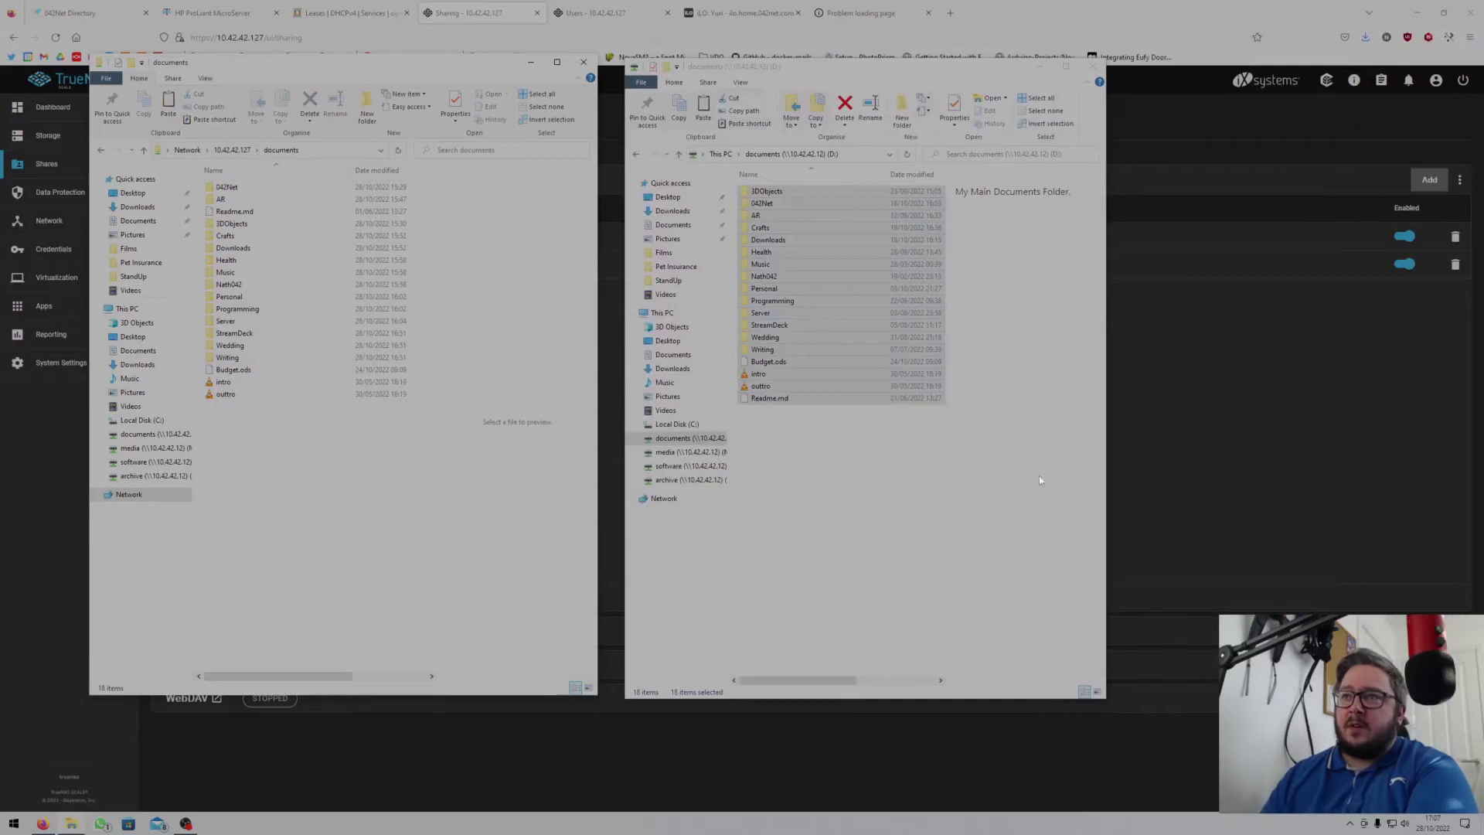
{"action": "left_click", "coordinate": [232, 152]}
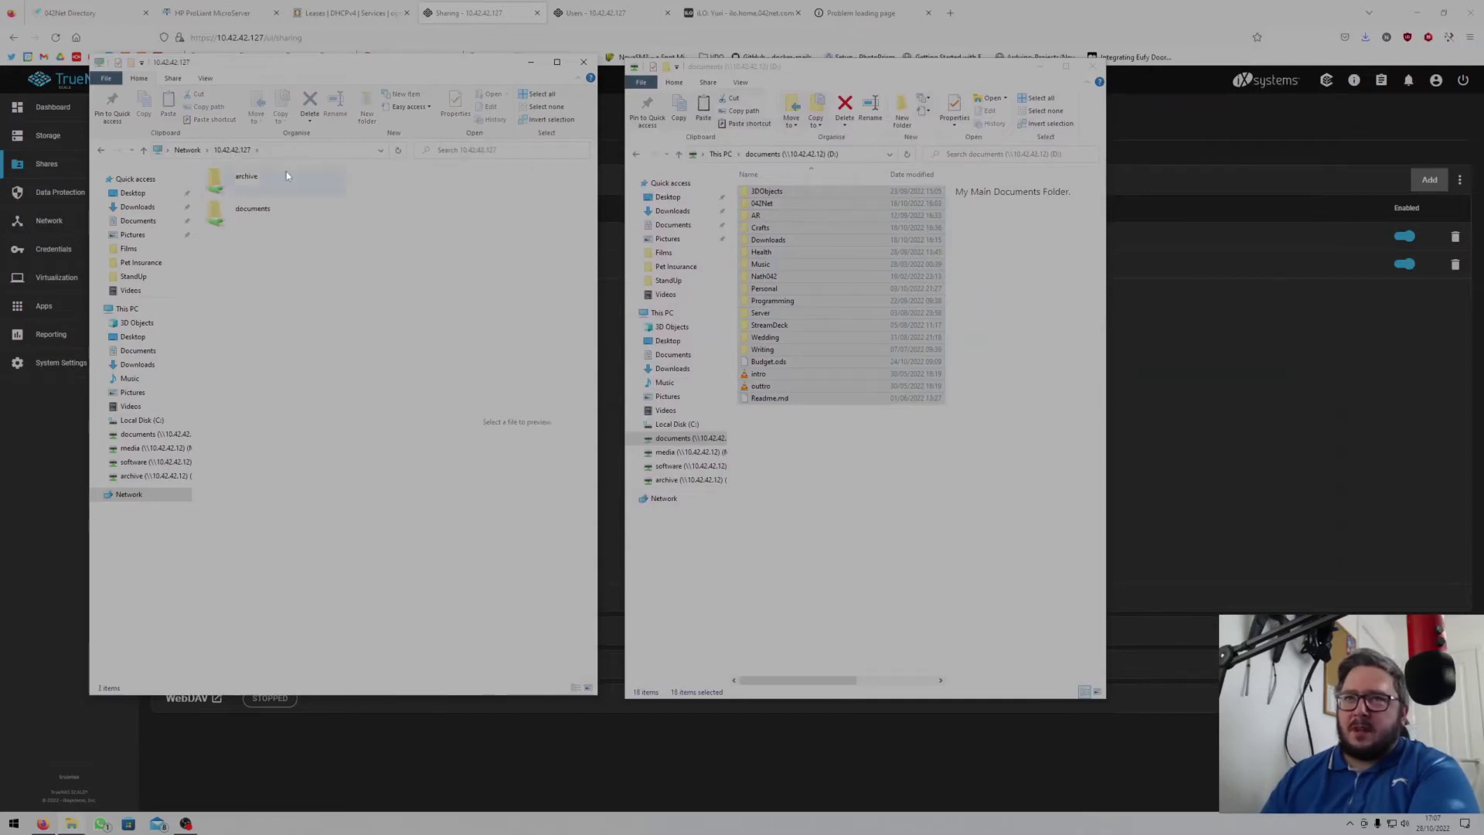
{"action": "left_click", "coordinate": [808, 555]}
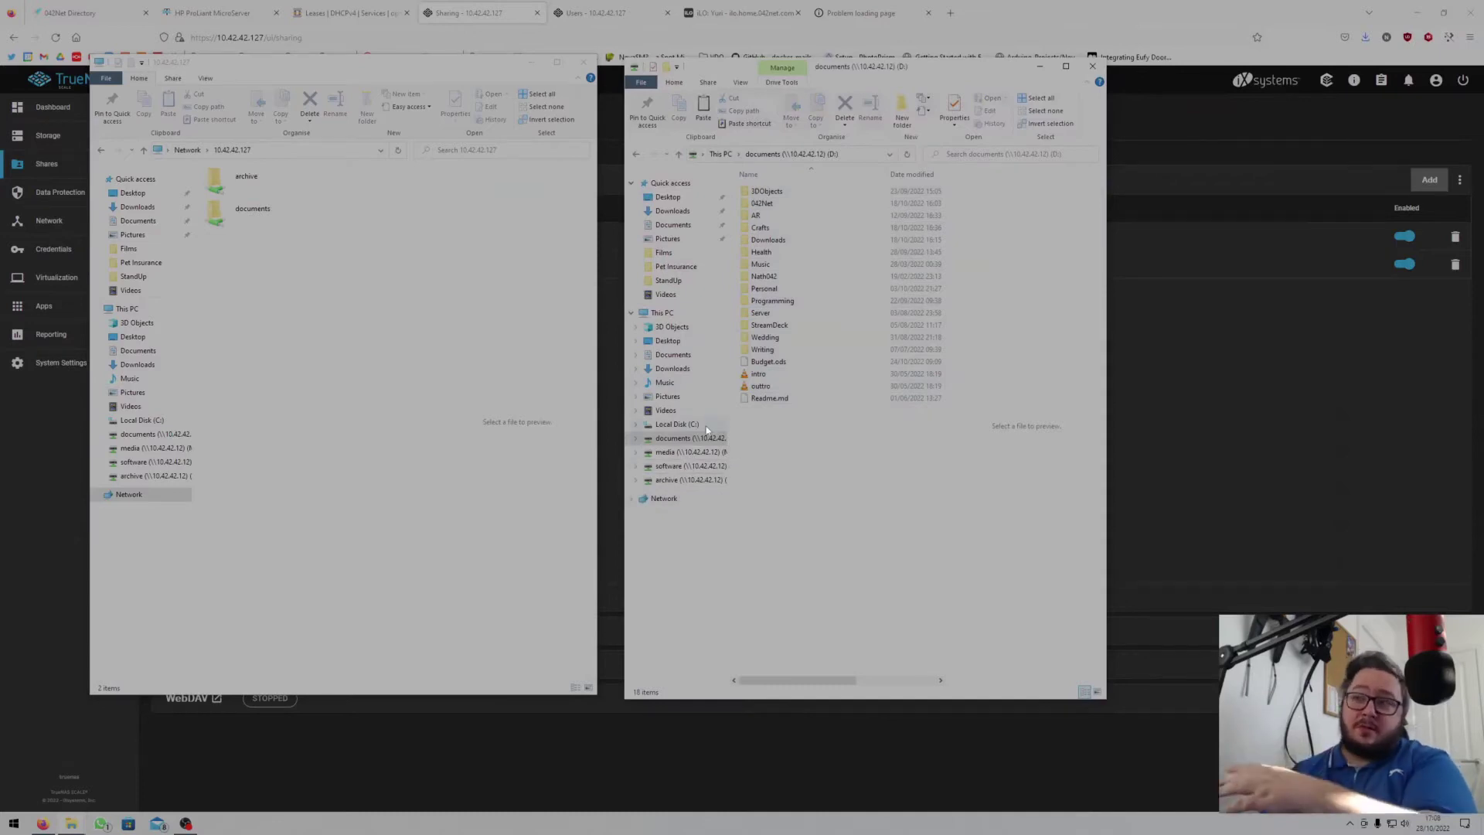
{"action": "left_click", "coordinate": [688, 479]}
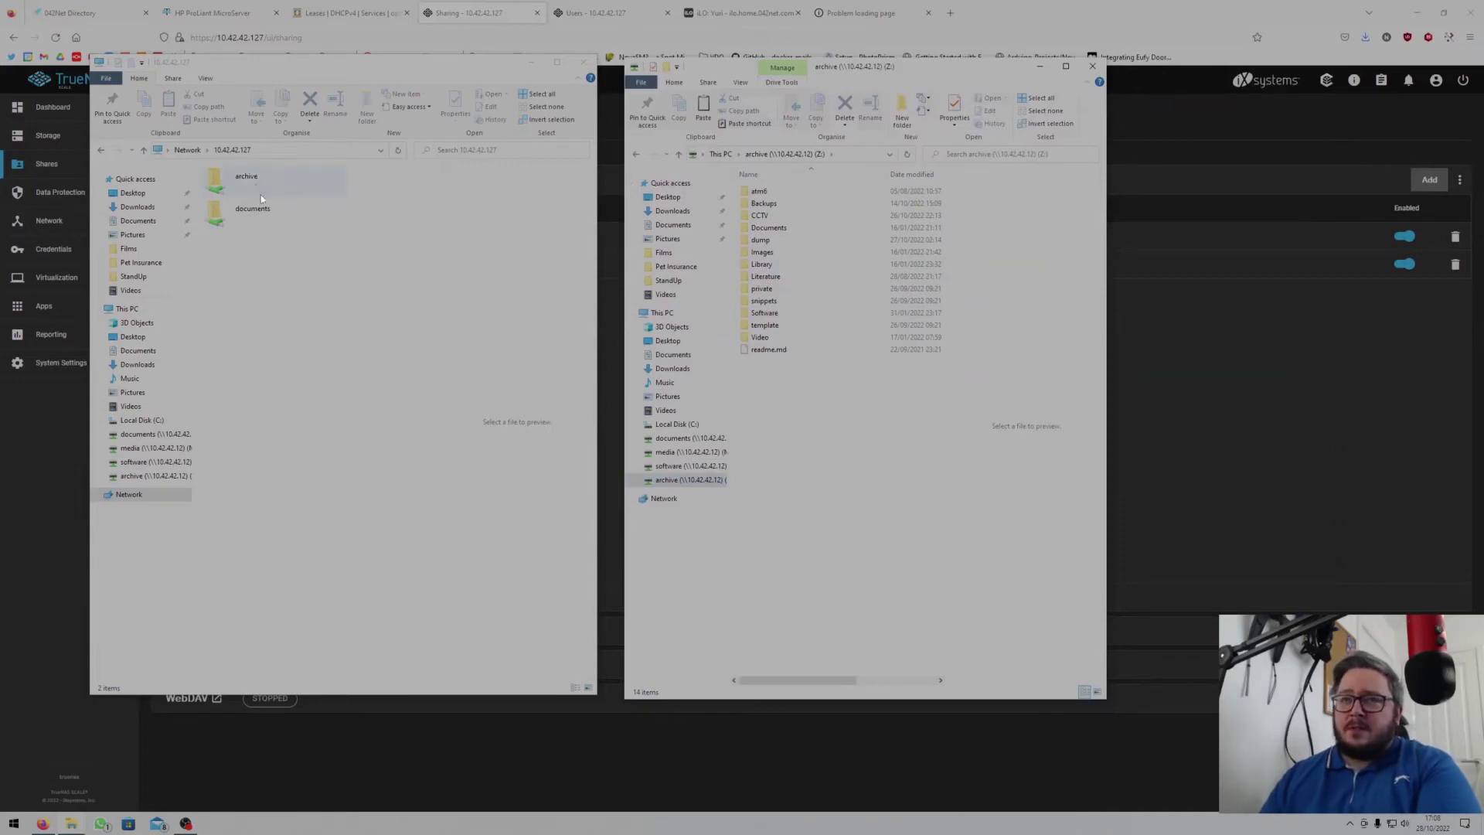
Go to the network path \\10.42.42.127\archive in the new server's File Explorer window.
{"action": "left_click", "coordinate": [186, 151]}
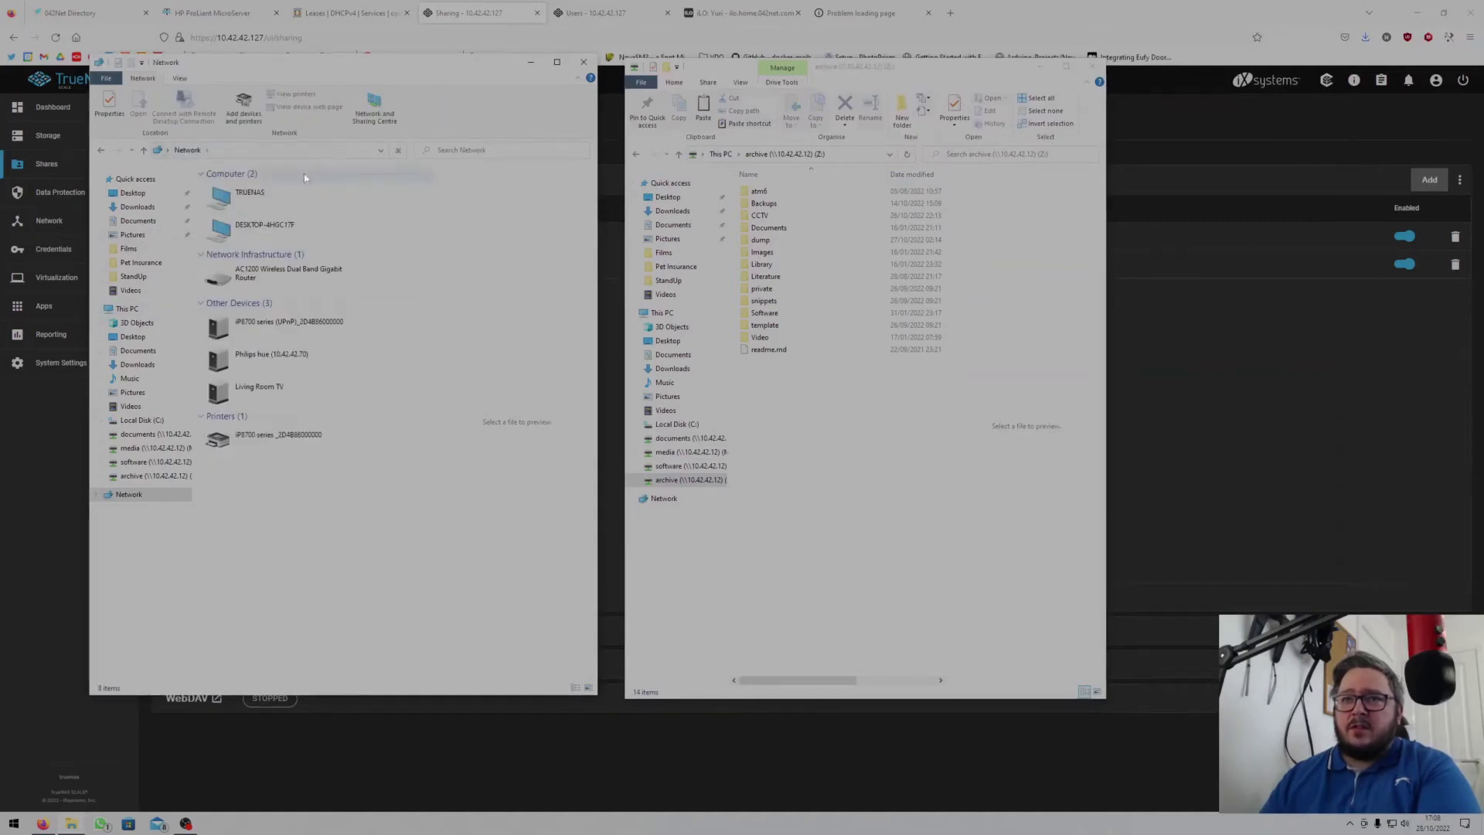
{"action": "left_click", "coordinate": [262, 151]}
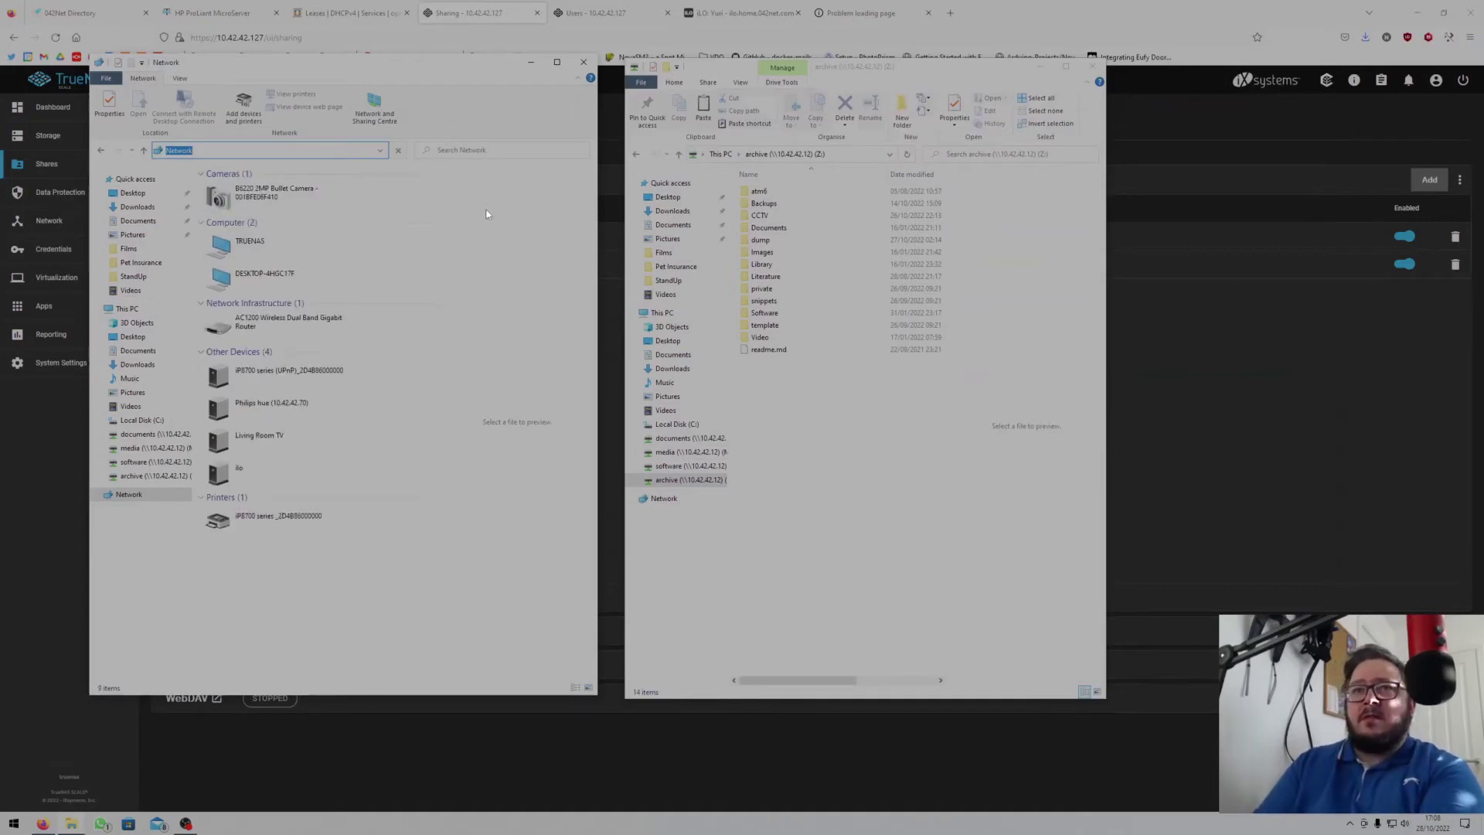
{"action": "type", "text": "\\\\10.42"}
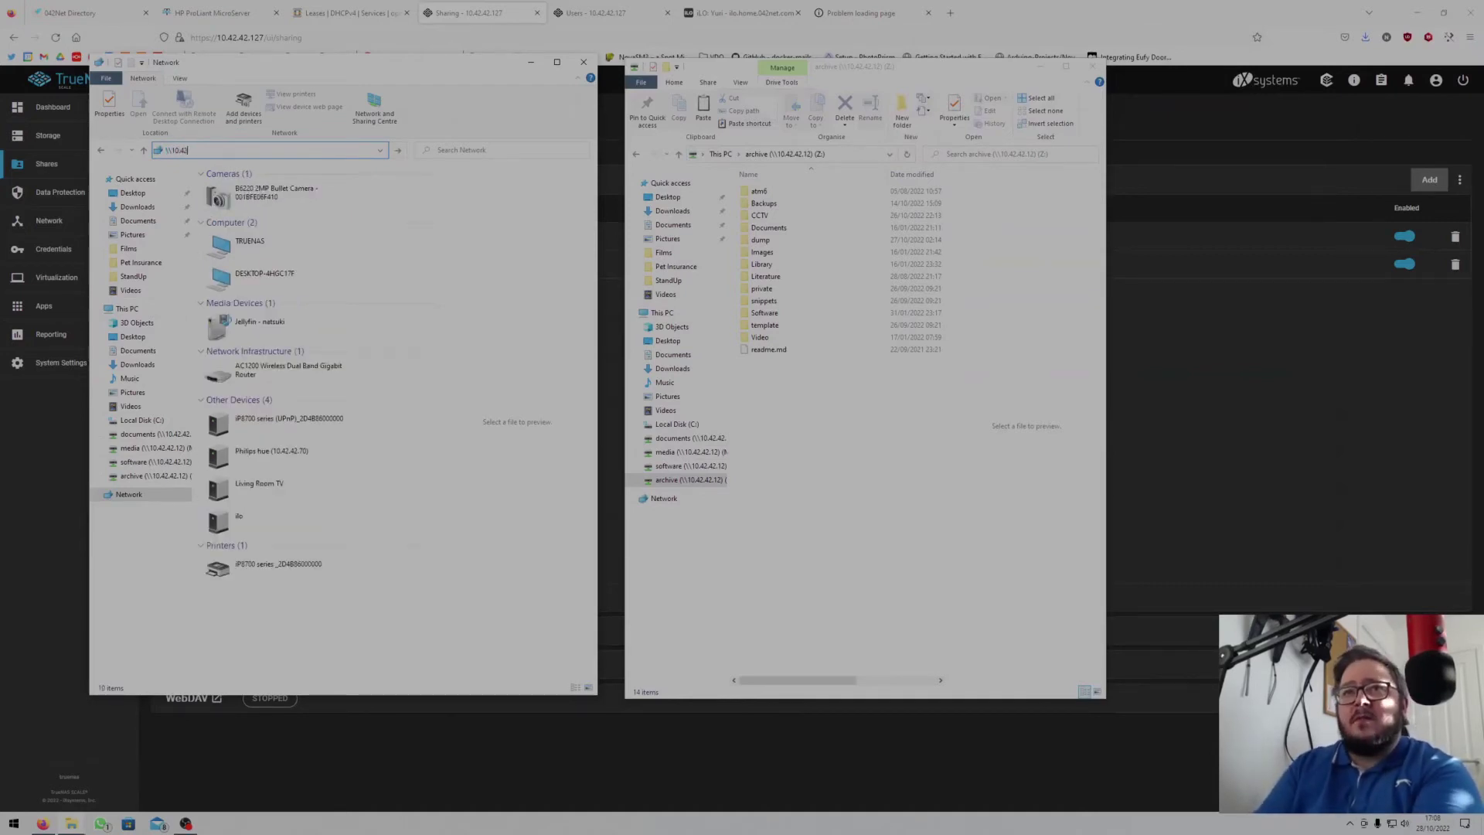
{"action": "type", "text": ".42."}
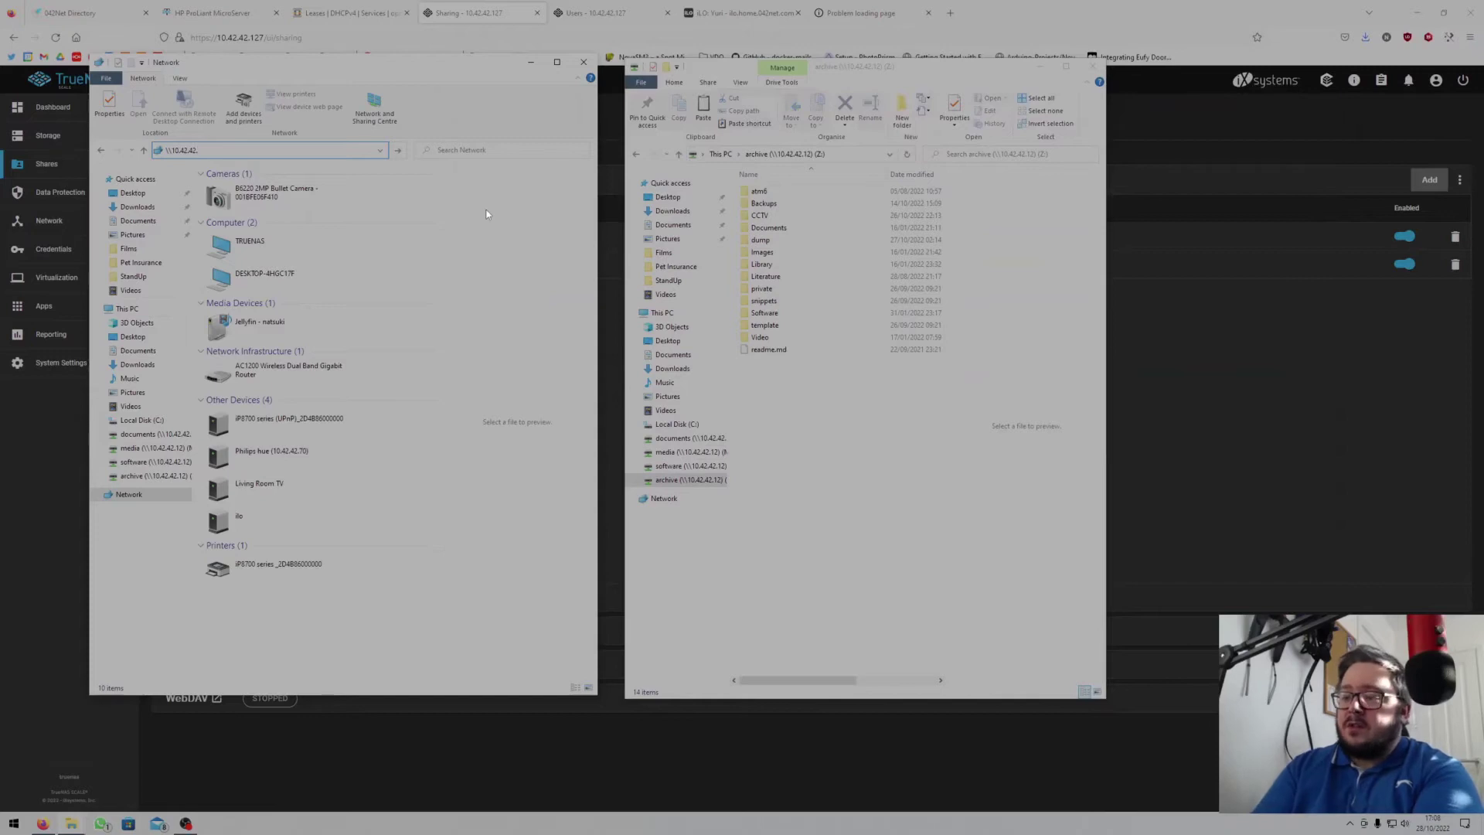
{"action": "type", "text": "127"}
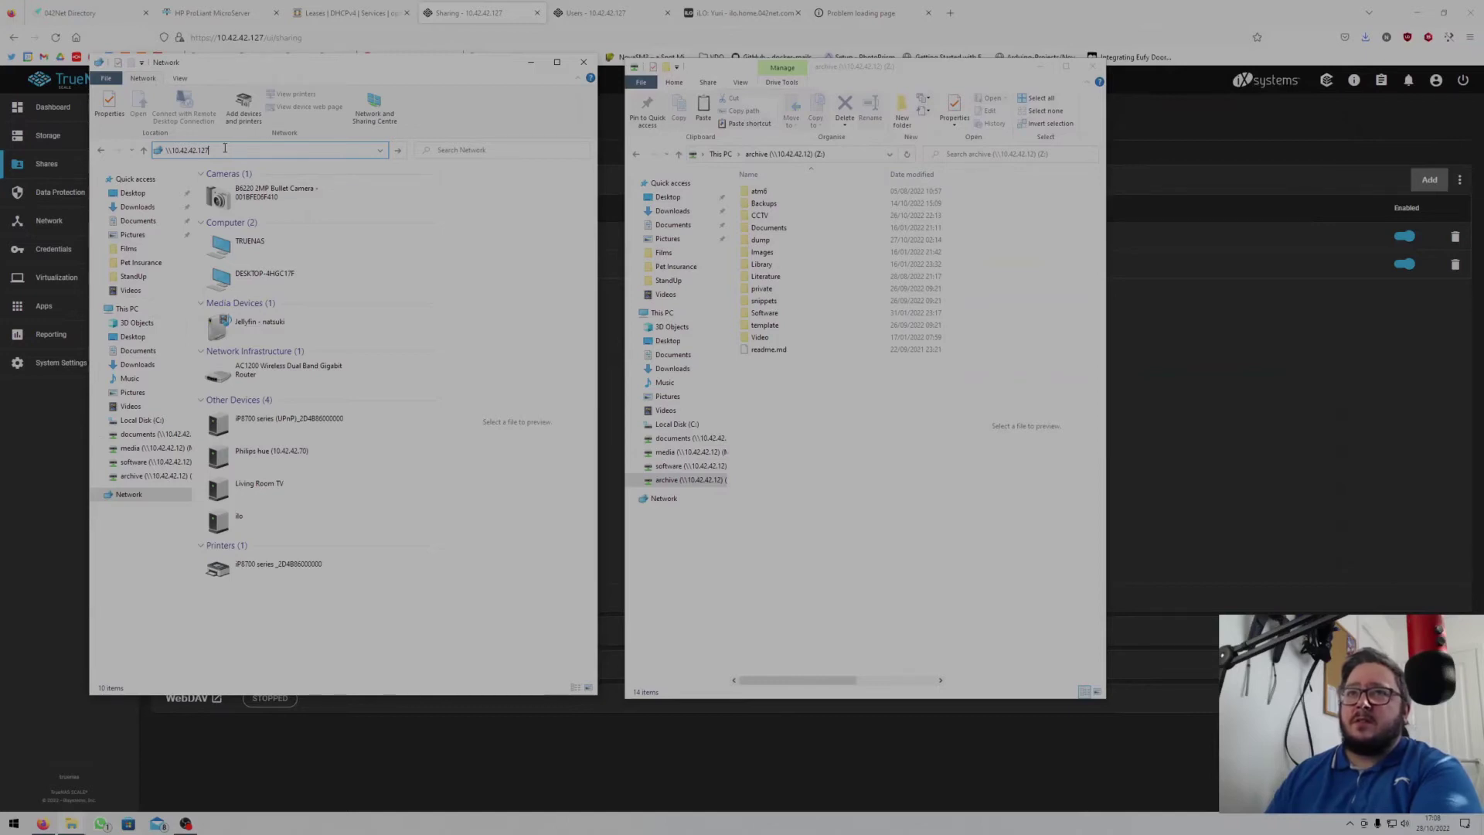
{"action": "type", "text": "\\ar"}
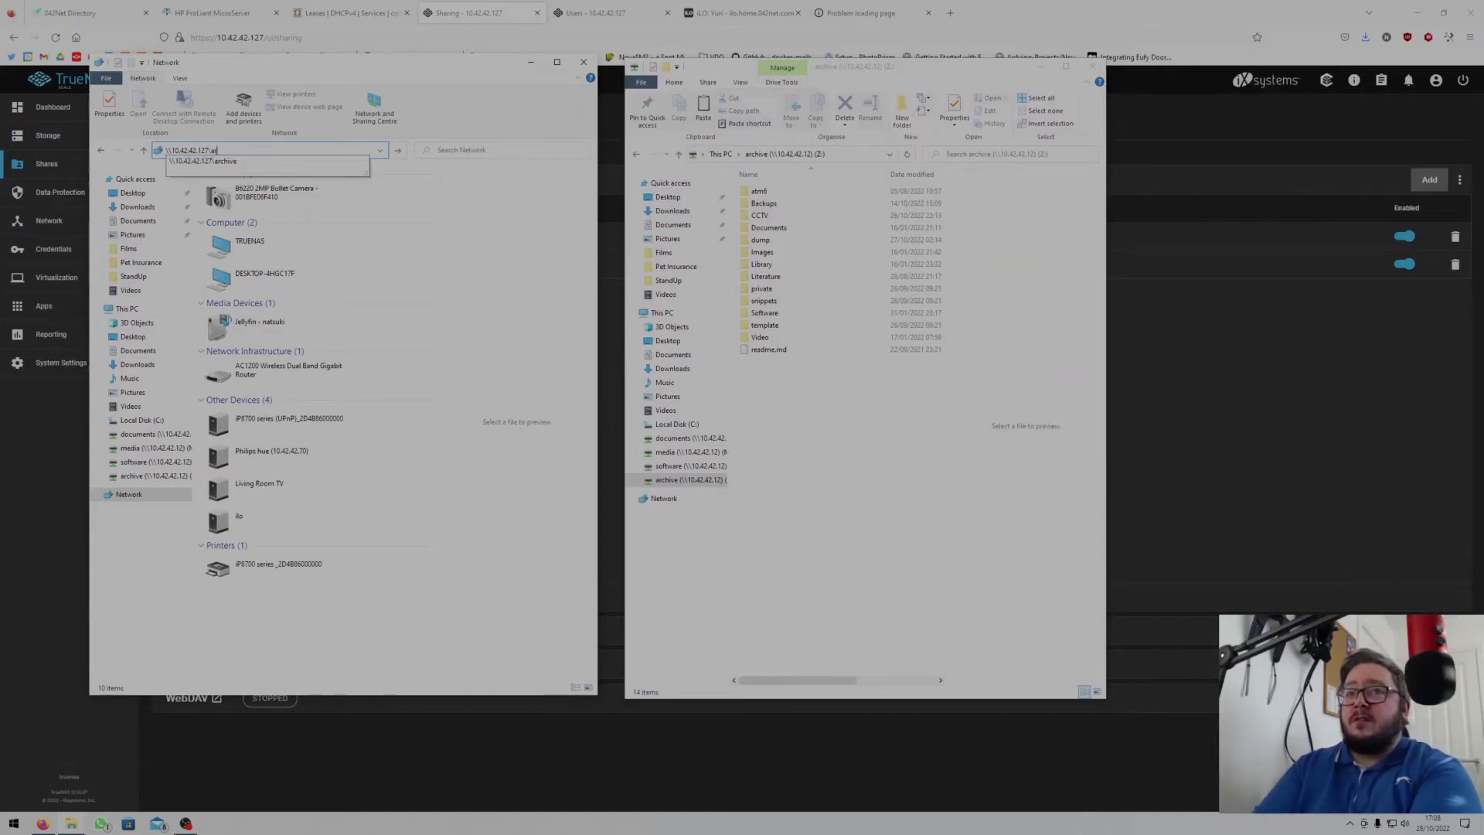
{"action": "key", "text": "Down"}
{"action": "key", "text": "Return"}
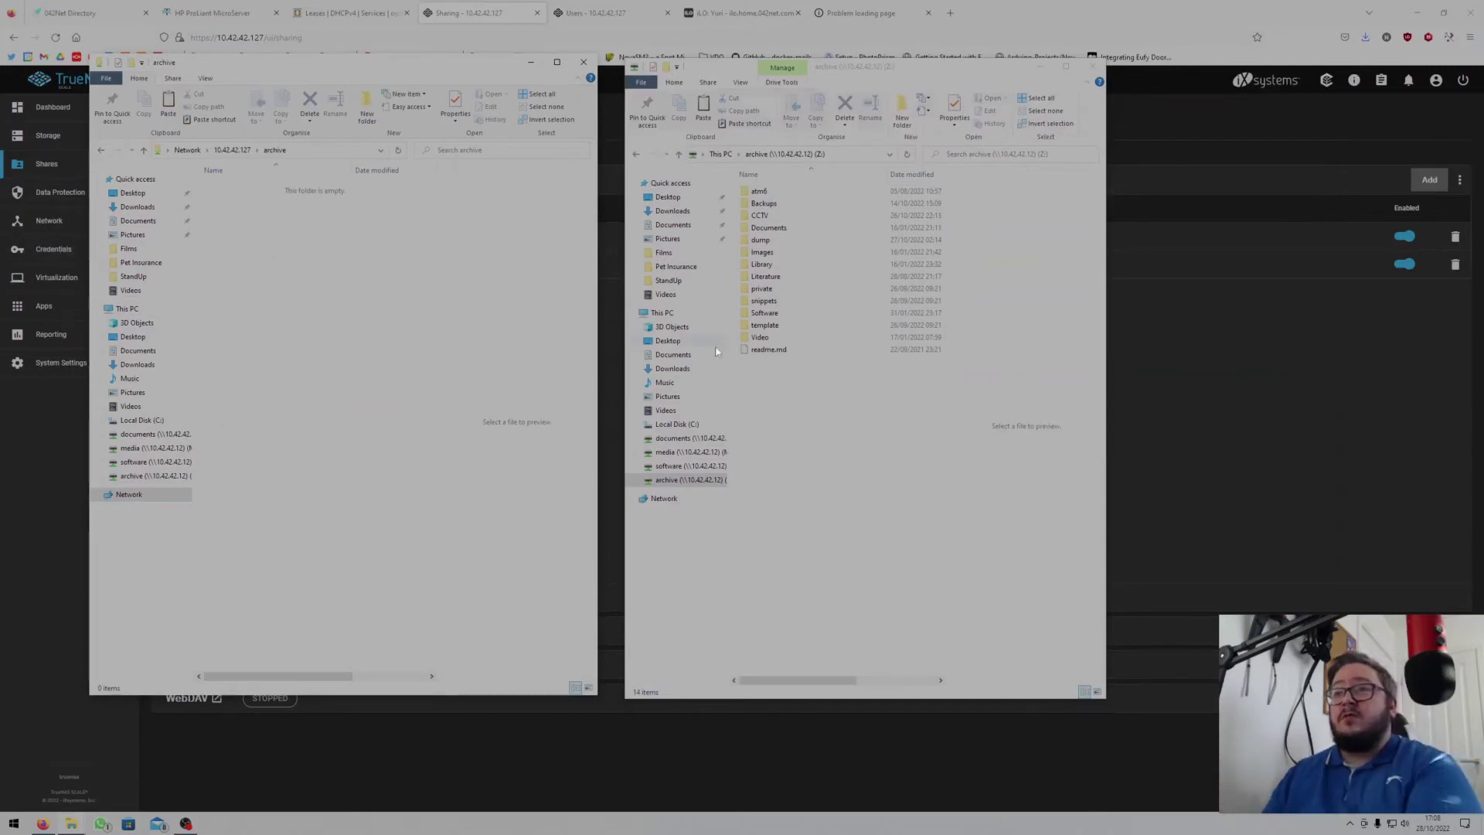
Try to copy everything from the old archive drive (Z:) into the archive share on 10.42.42.127.
{"action": "left_click", "coordinate": [808, 415]}
{"action": "key", "text": "ctrl+a"}
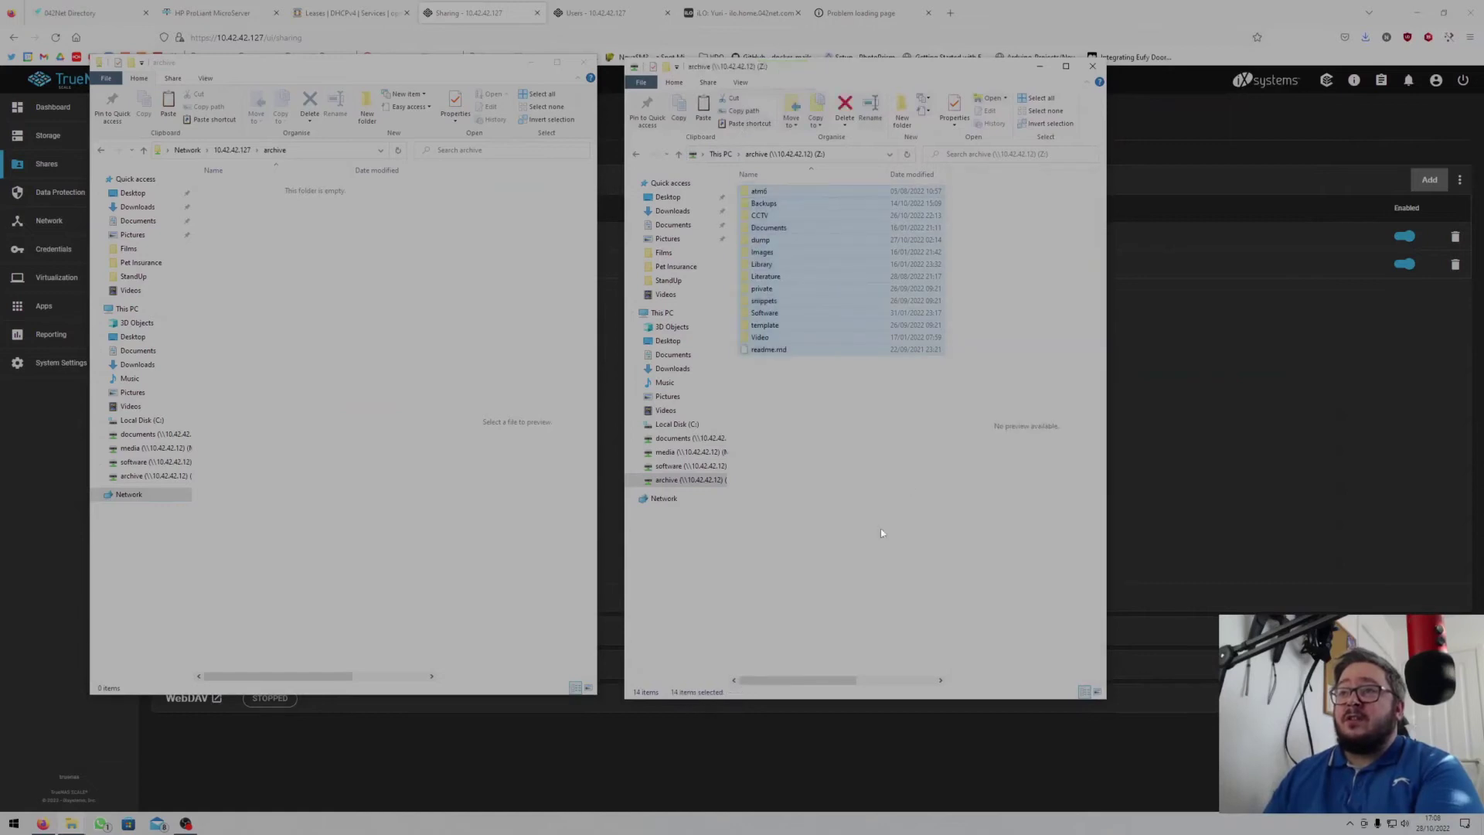
{"action": "left_click", "coordinate": [337, 300]}
{"action": "key", "text": "ctrl+v"}
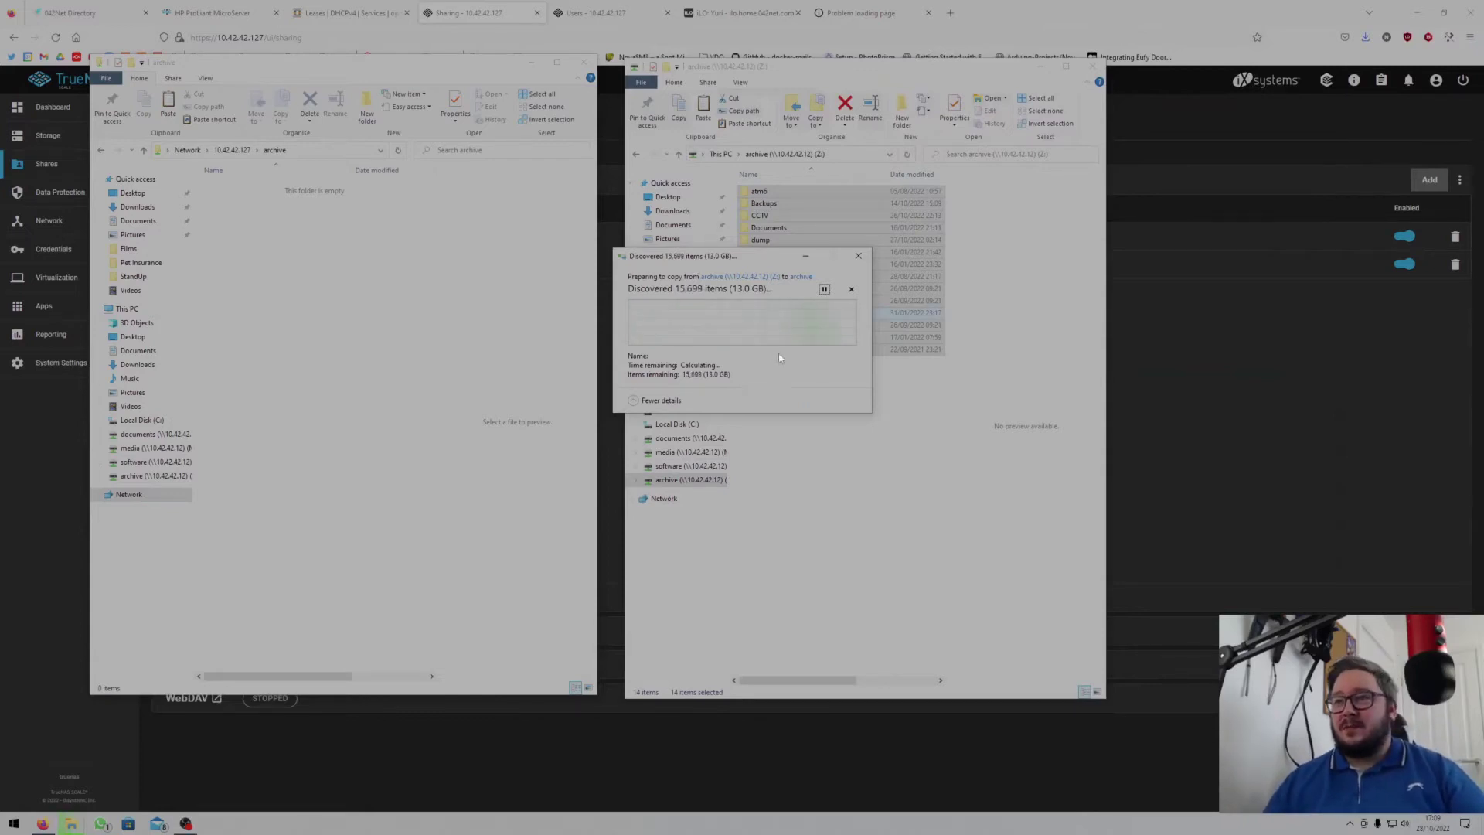
{"action": "left_click", "coordinate": [805, 256]}
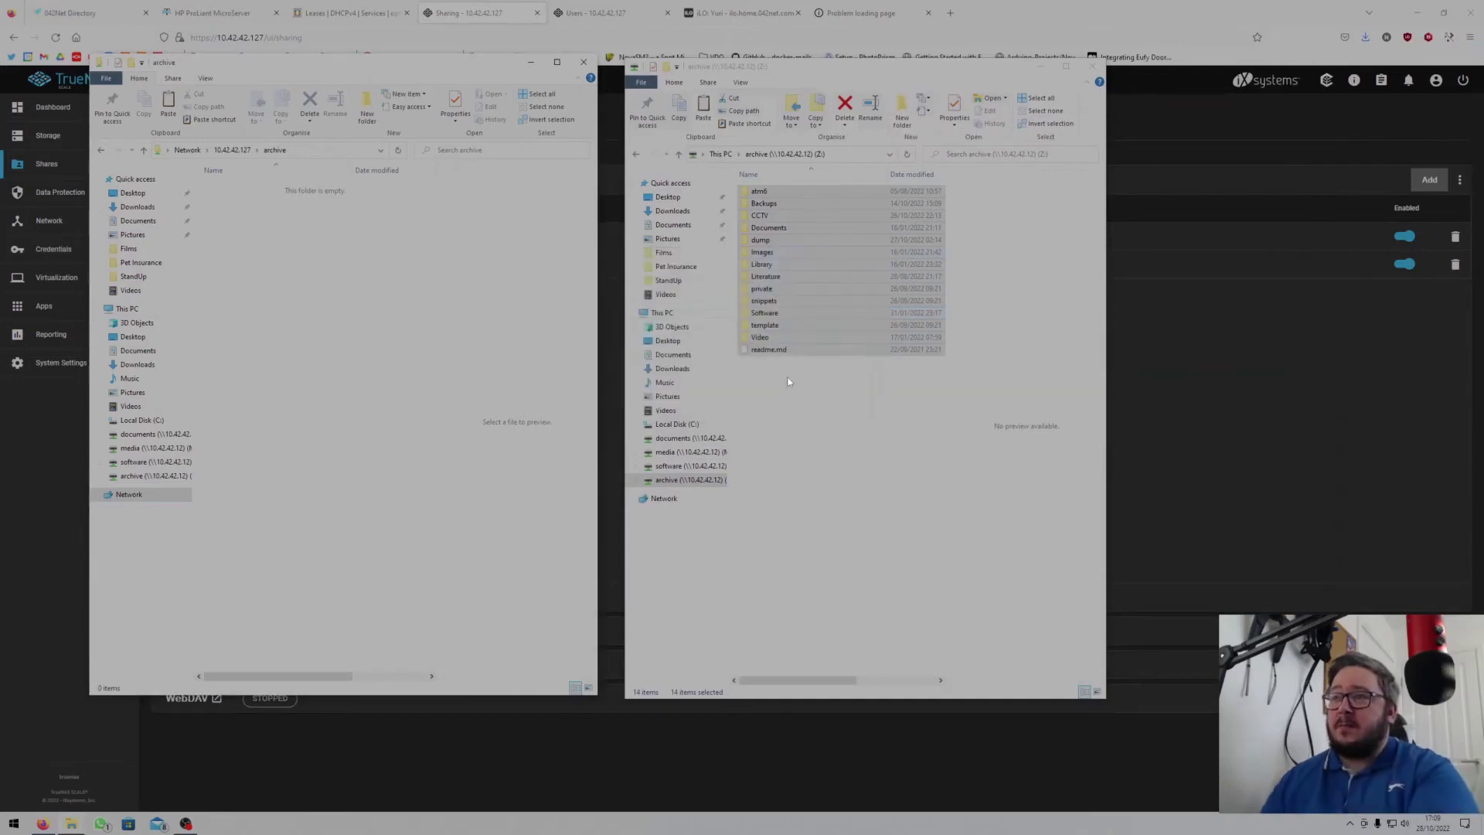
Copy only the atm6 folder from the old archive drive (Z:) into the new archive share.
{"action": "left_click", "coordinate": [788, 381]}
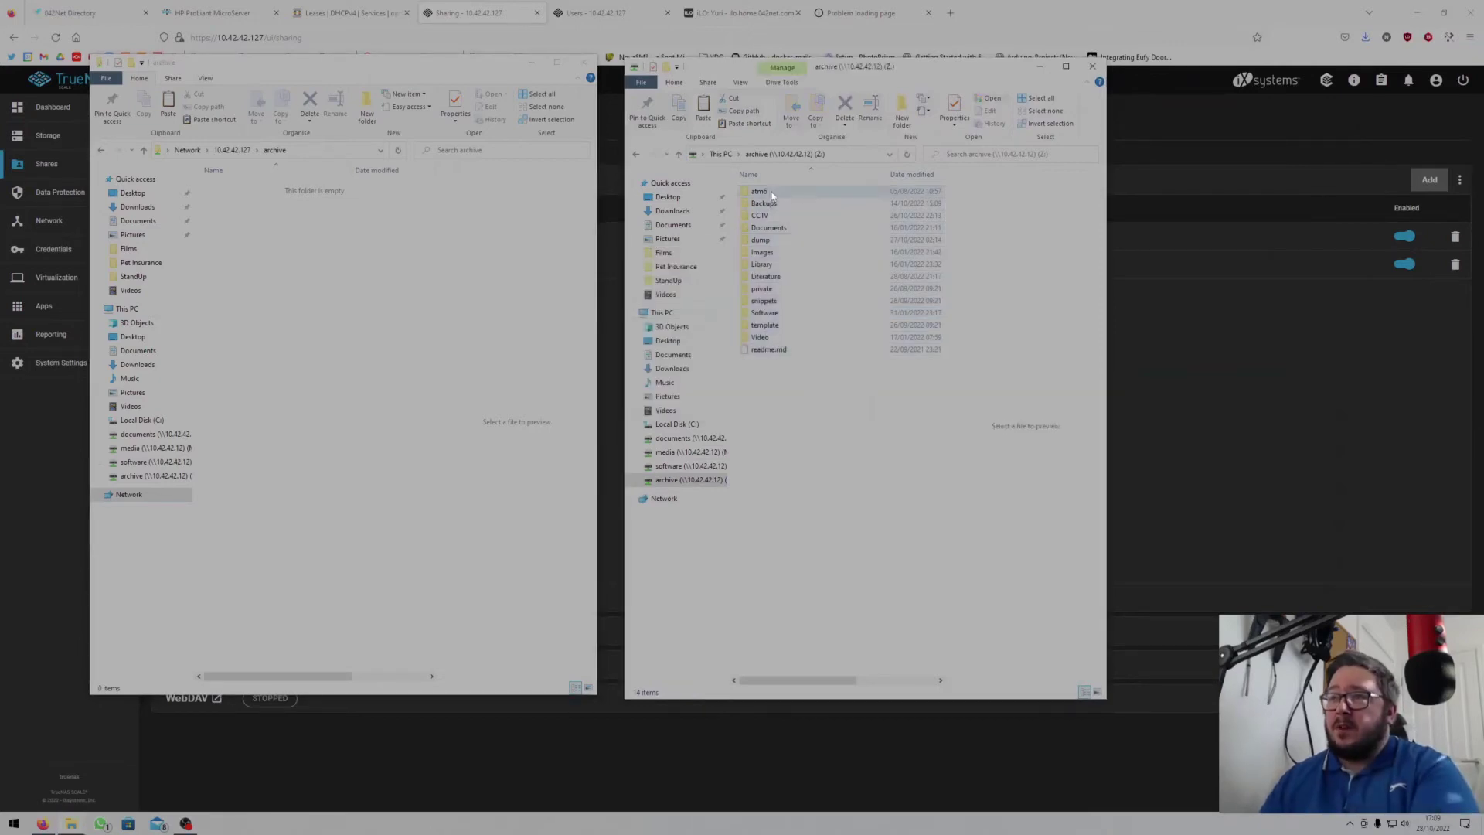
{"action": "left_click", "coordinate": [325, 263]}
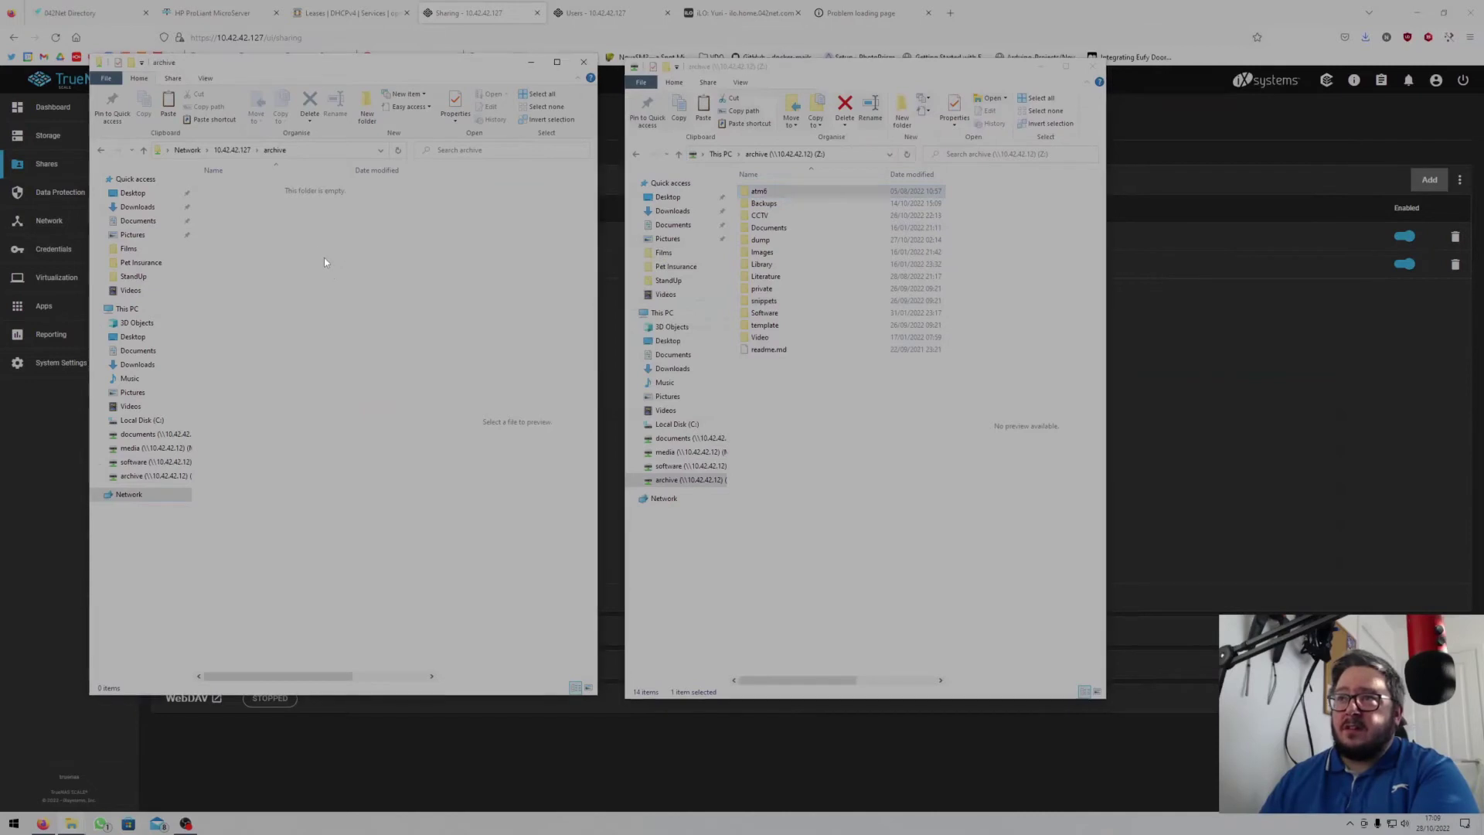
{"action": "key", "text": "ctrl+v"}
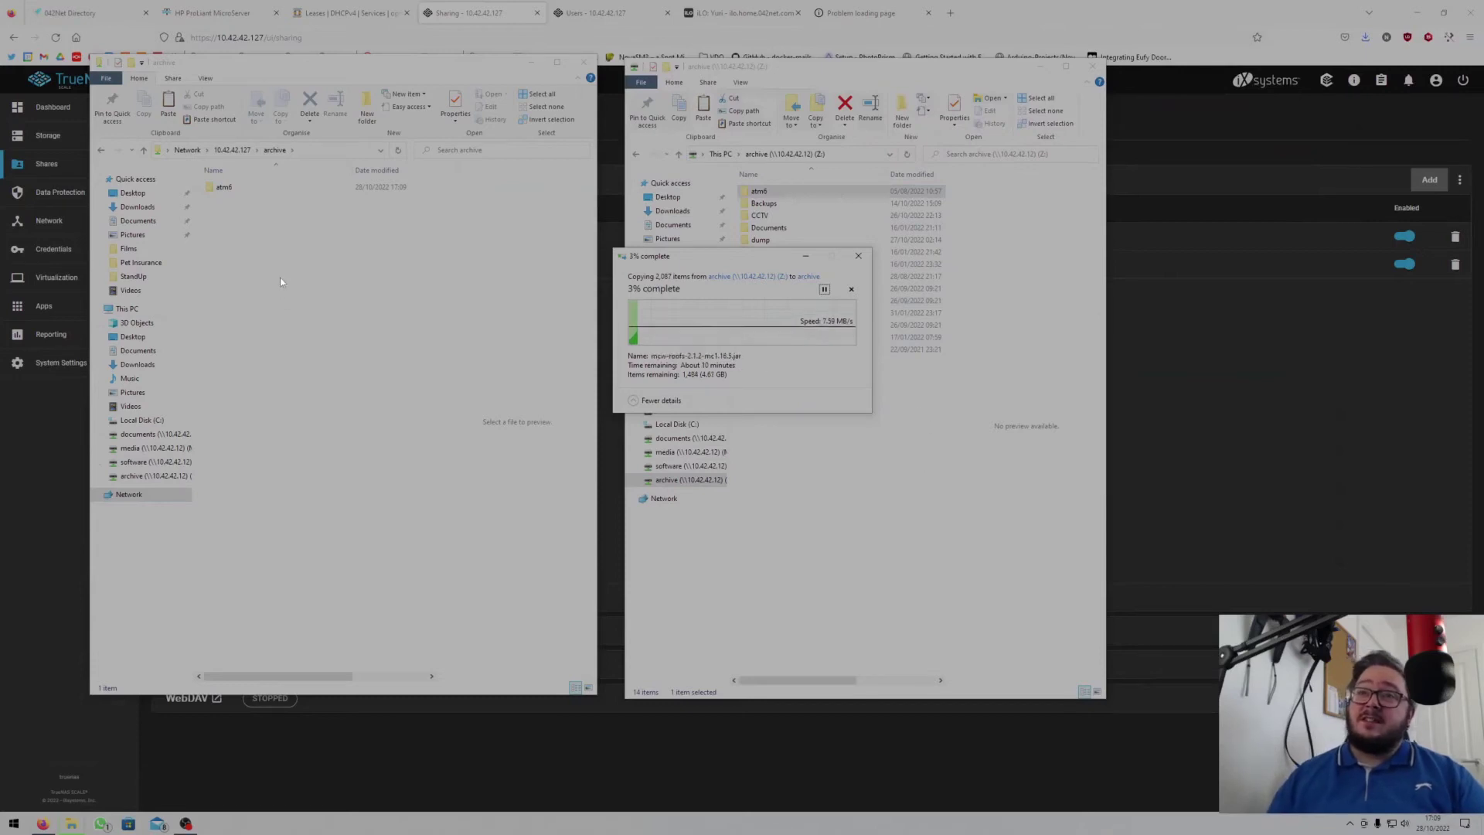
Create a test folder with the default name in the new archive share and delete it again.
{"action": "right_click", "coordinate": [333, 340]}
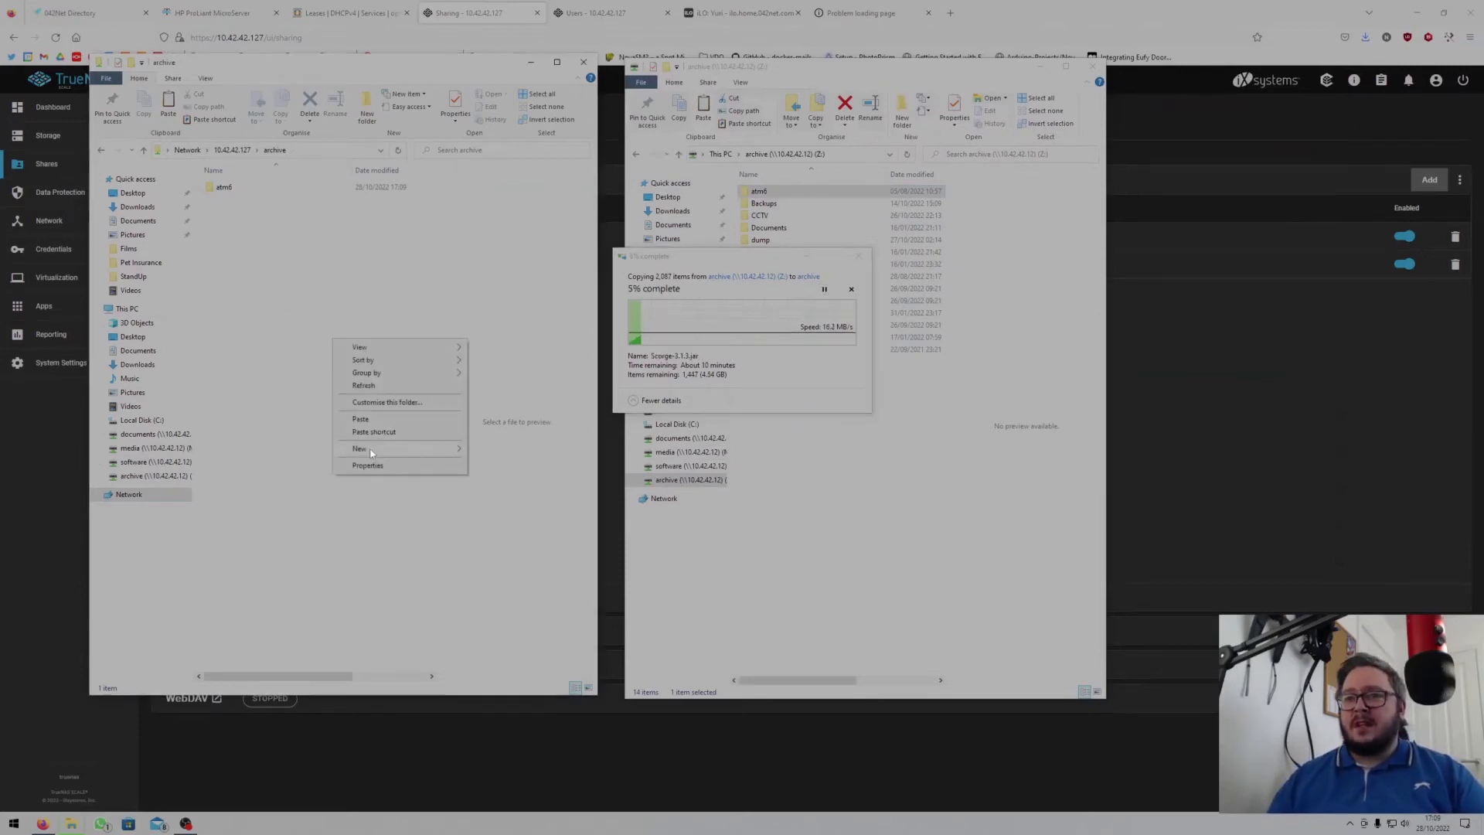
{"action": "mouse_move", "coordinate": [433, 448]}
{"action": "left_click", "coordinate": [519, 449]}
{"action": "key", "text": "Return"}
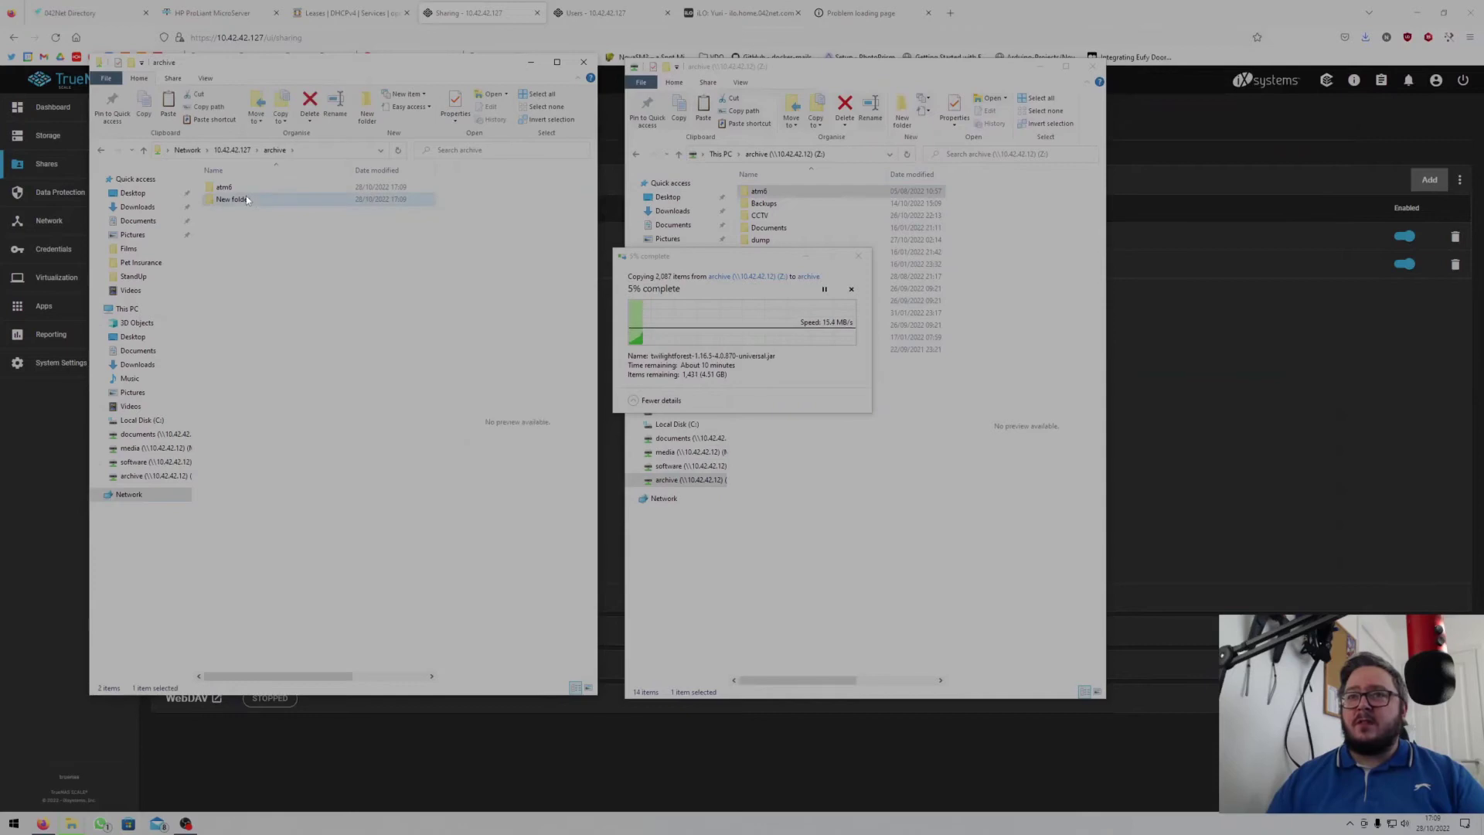
{"action": "key", "text": "Delete"}
{"action": "key", "text": "Return"}
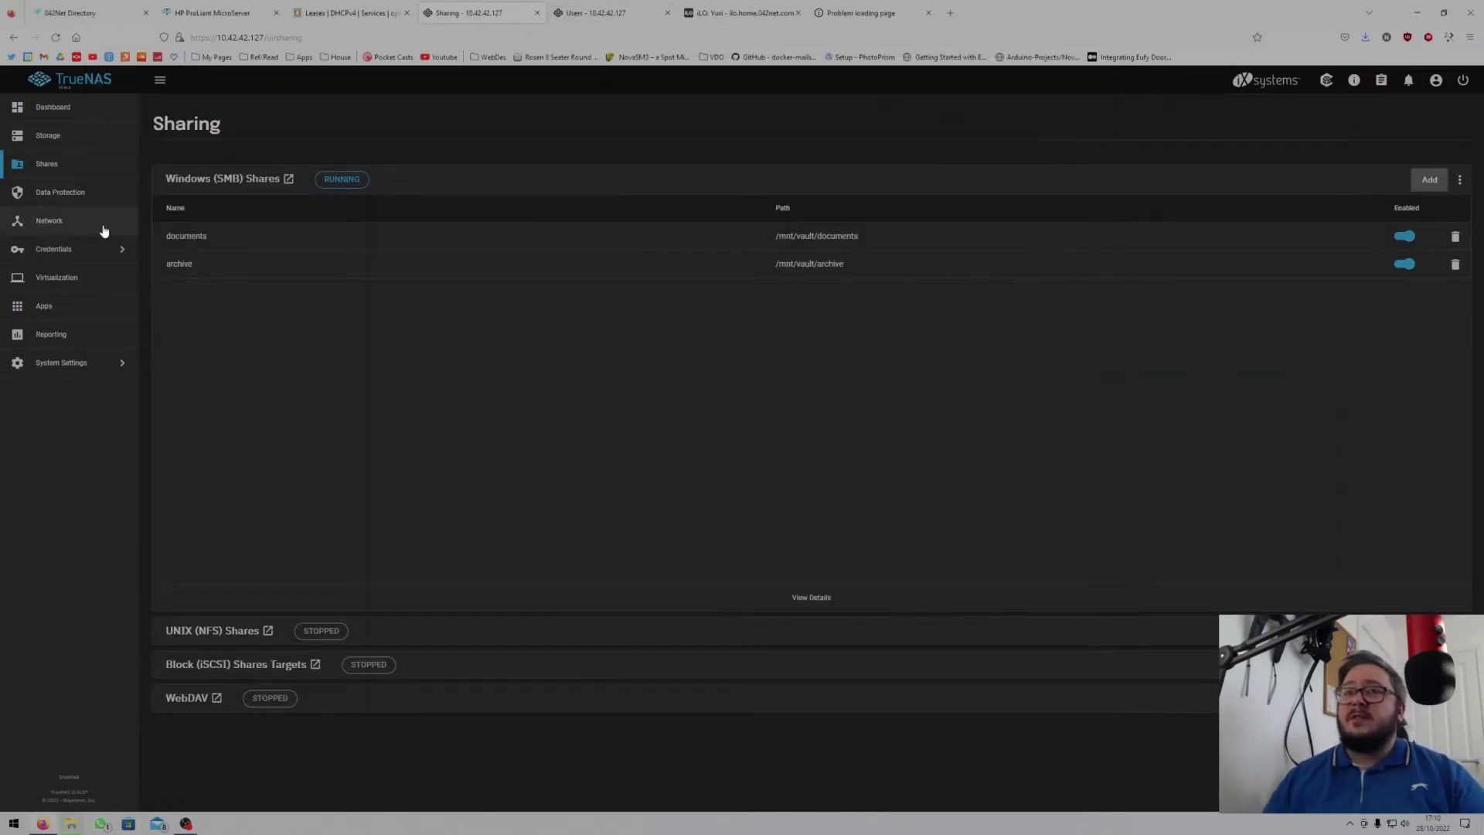
Set up a new dataset named software in the vault pool with the SMB share type.
{"action": "left_click", "coordinate": [47, 136]}
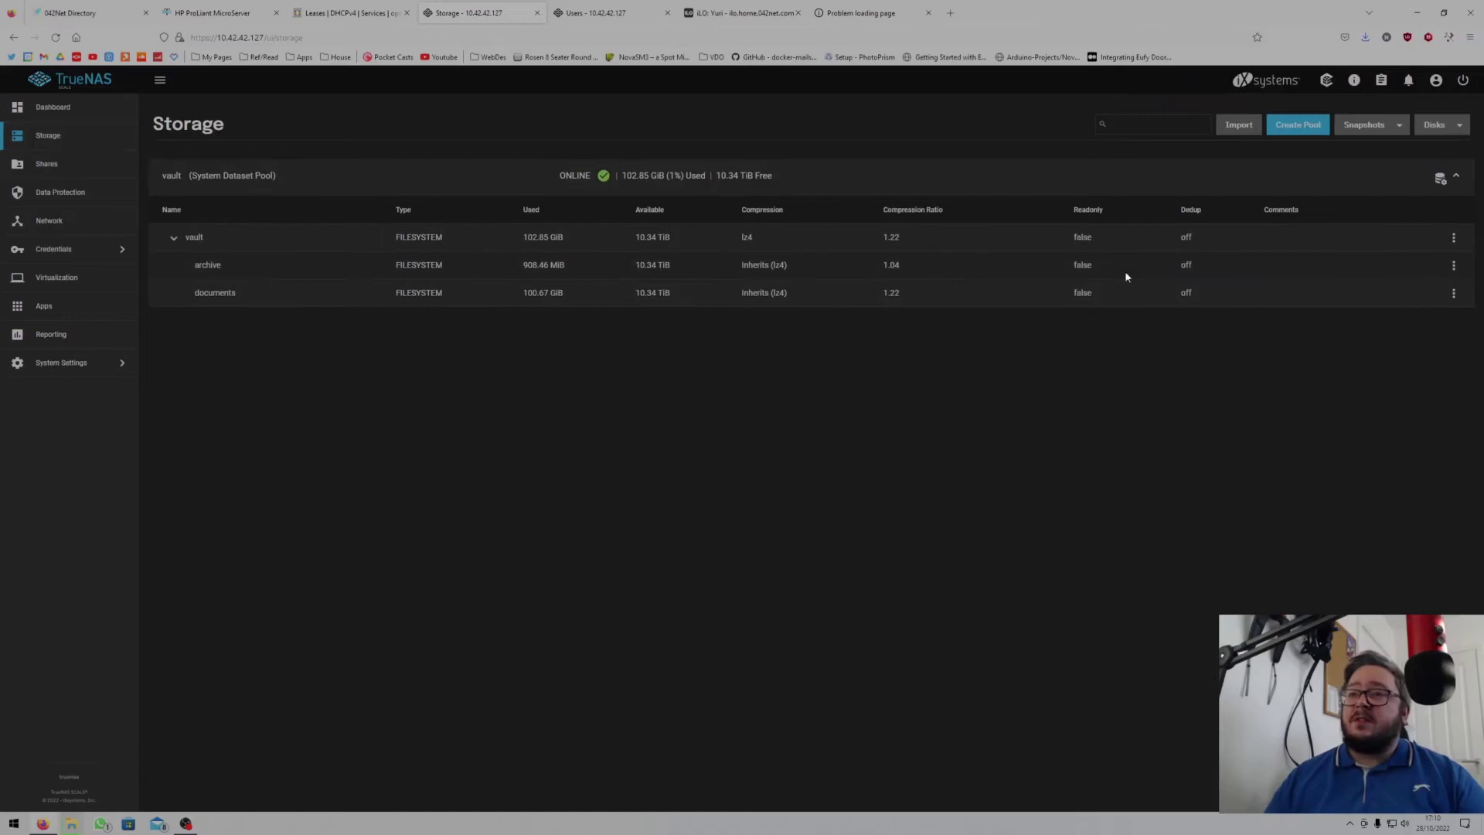
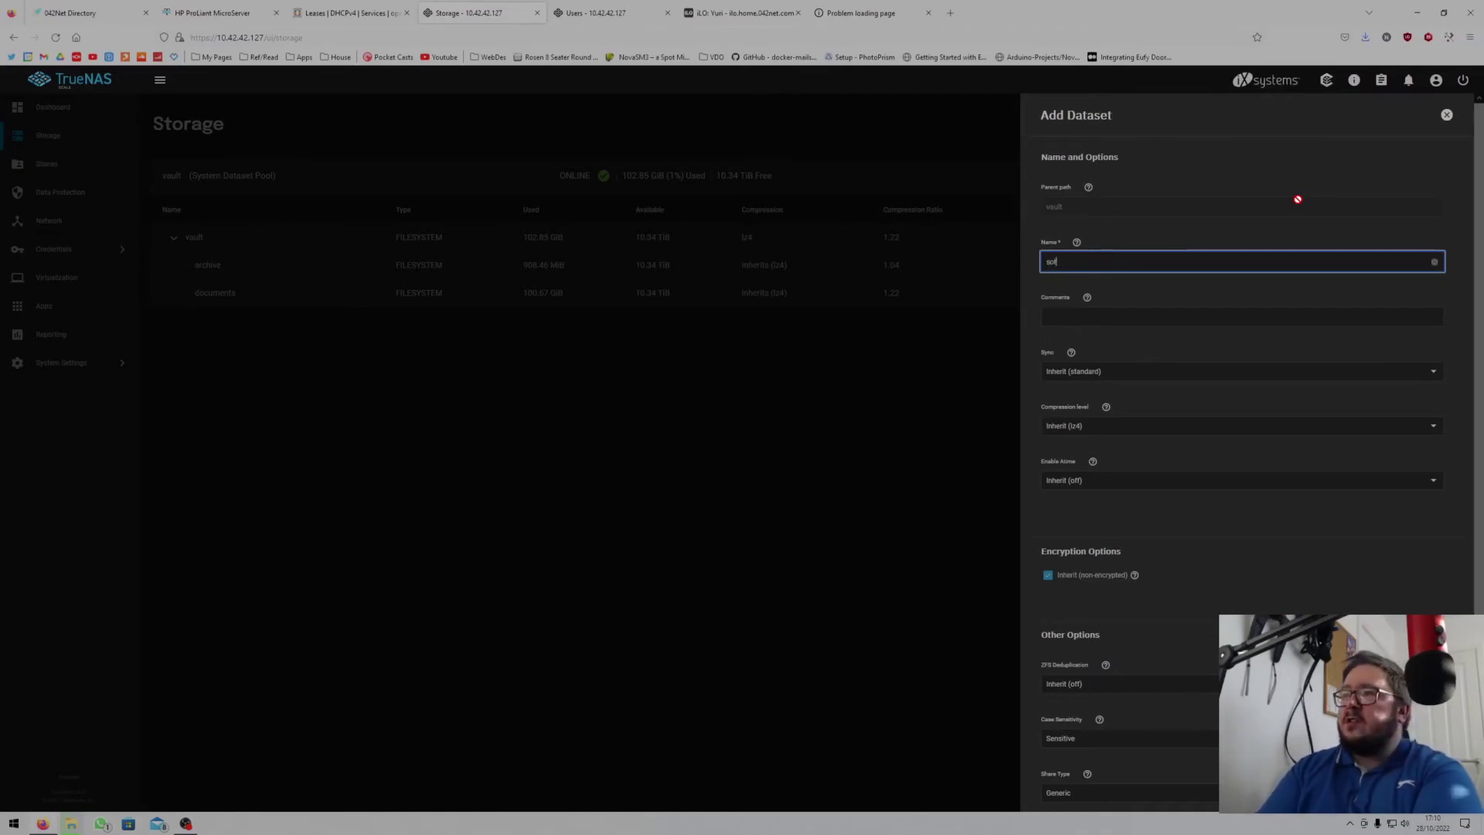
{"action": "type", "text": "e"}
{"action": "key", "text": "Tab"}
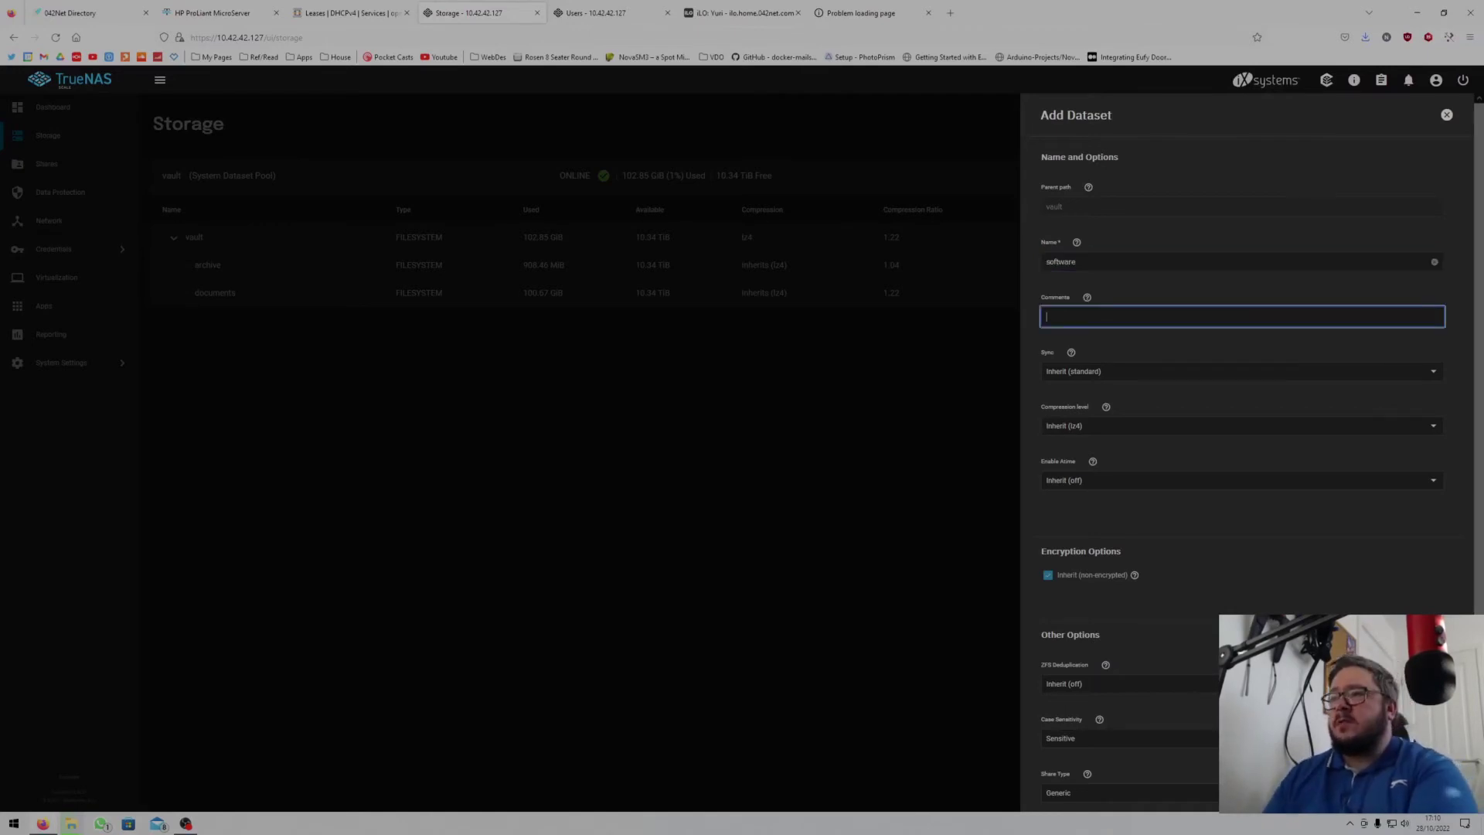
{"action": "scroll", "coordinate": [1334, 590], "scroll_direction": "down", "scroll_amount": 2}
{"action": "left_click", "coordinate": [1082, 711]}
{"action": "left_click", "coordinate": [1059, 734]}
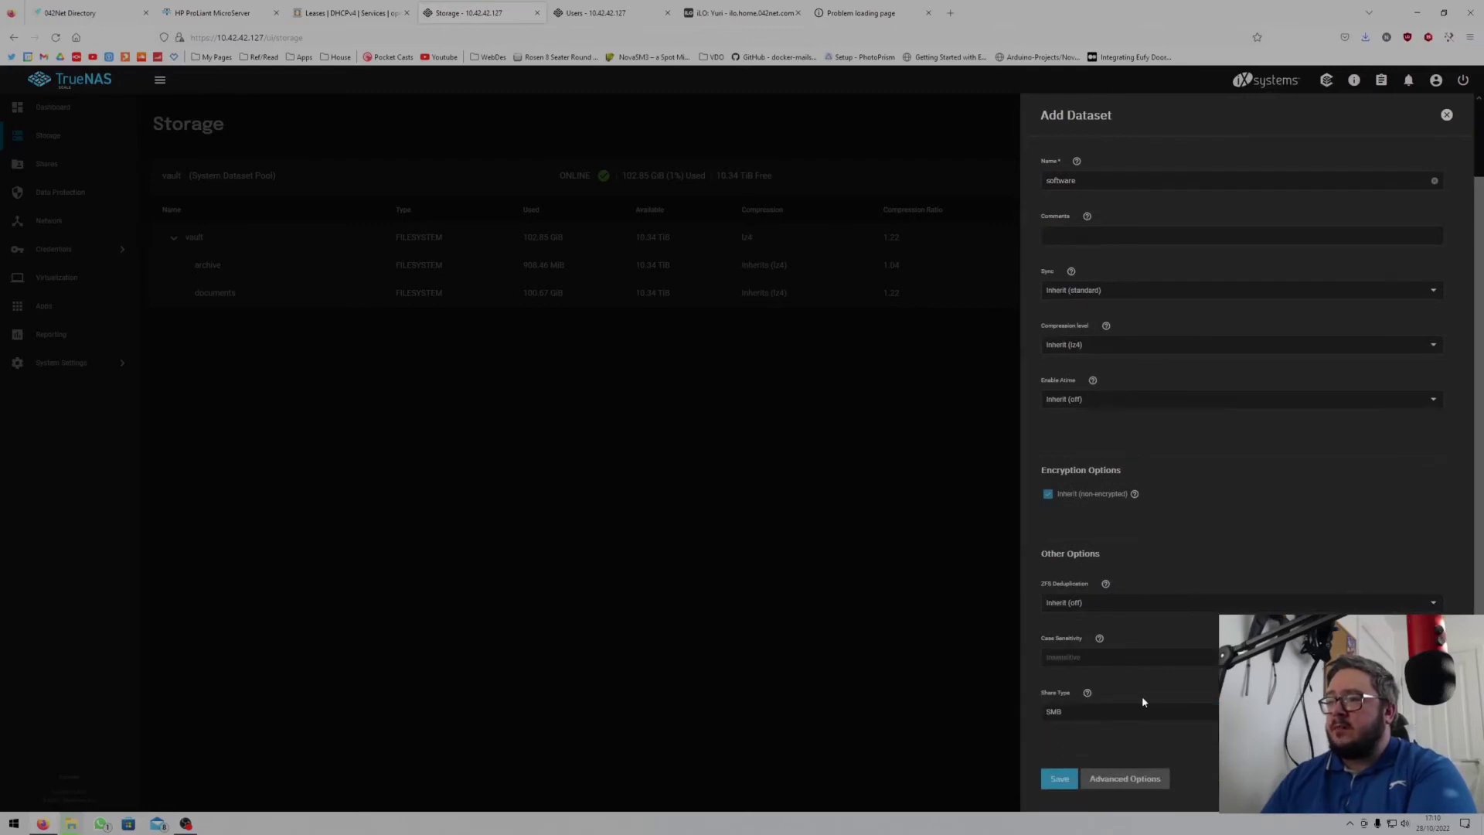
Review the advanced options of the software dataset, keep the ACL type at Inherit, and save the dataset.
{"action": "left_click", "coordinate": [1125, 778]}
{"action": "scroll", "coordinate": [1120, 750], "scroll_direction": "down", "scroll_amount": 3}
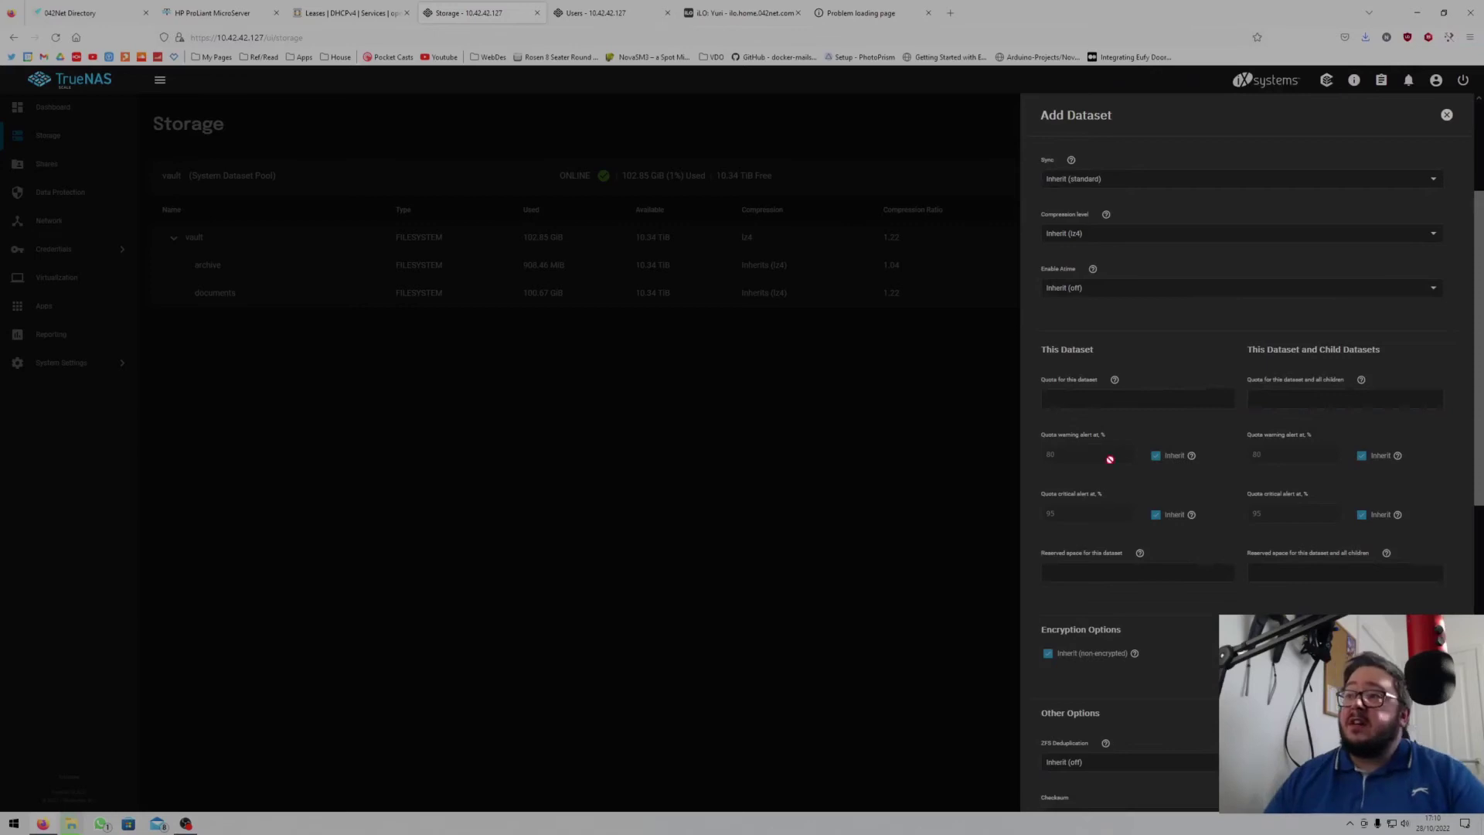
{"action": "scroll", "coordinate": [1115, 610], "scroll_direction": "down", "scroll_amount": 5}
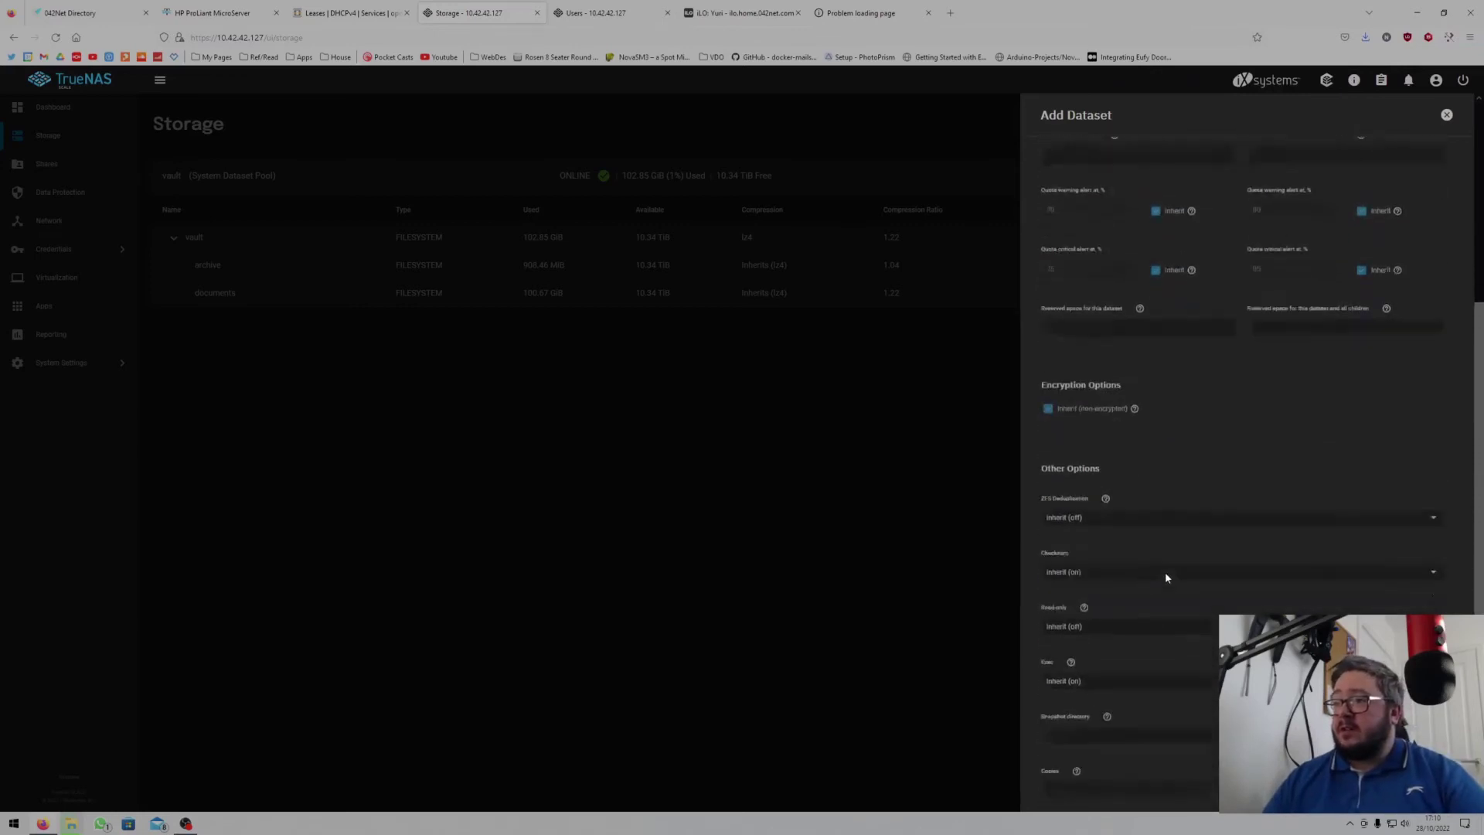
{"action": "scroll", "coordinate": [1155, 425], "scroll_direction": "down", "scroll_amount": 3}
{"action": "left_click", "coordinate": [1103, 498]}
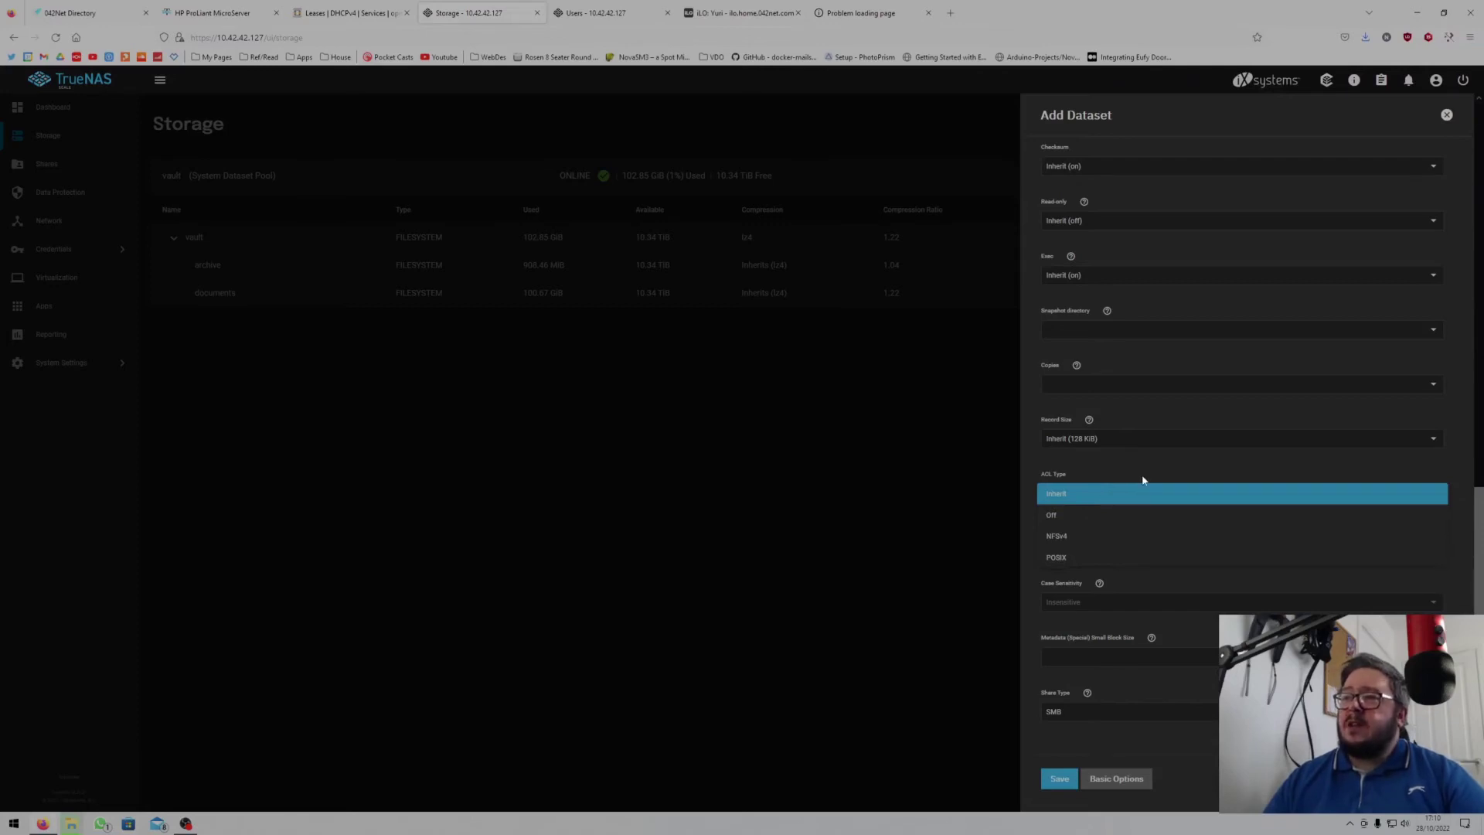
{"action": "left_click", "coordinate": [1143, 480]}
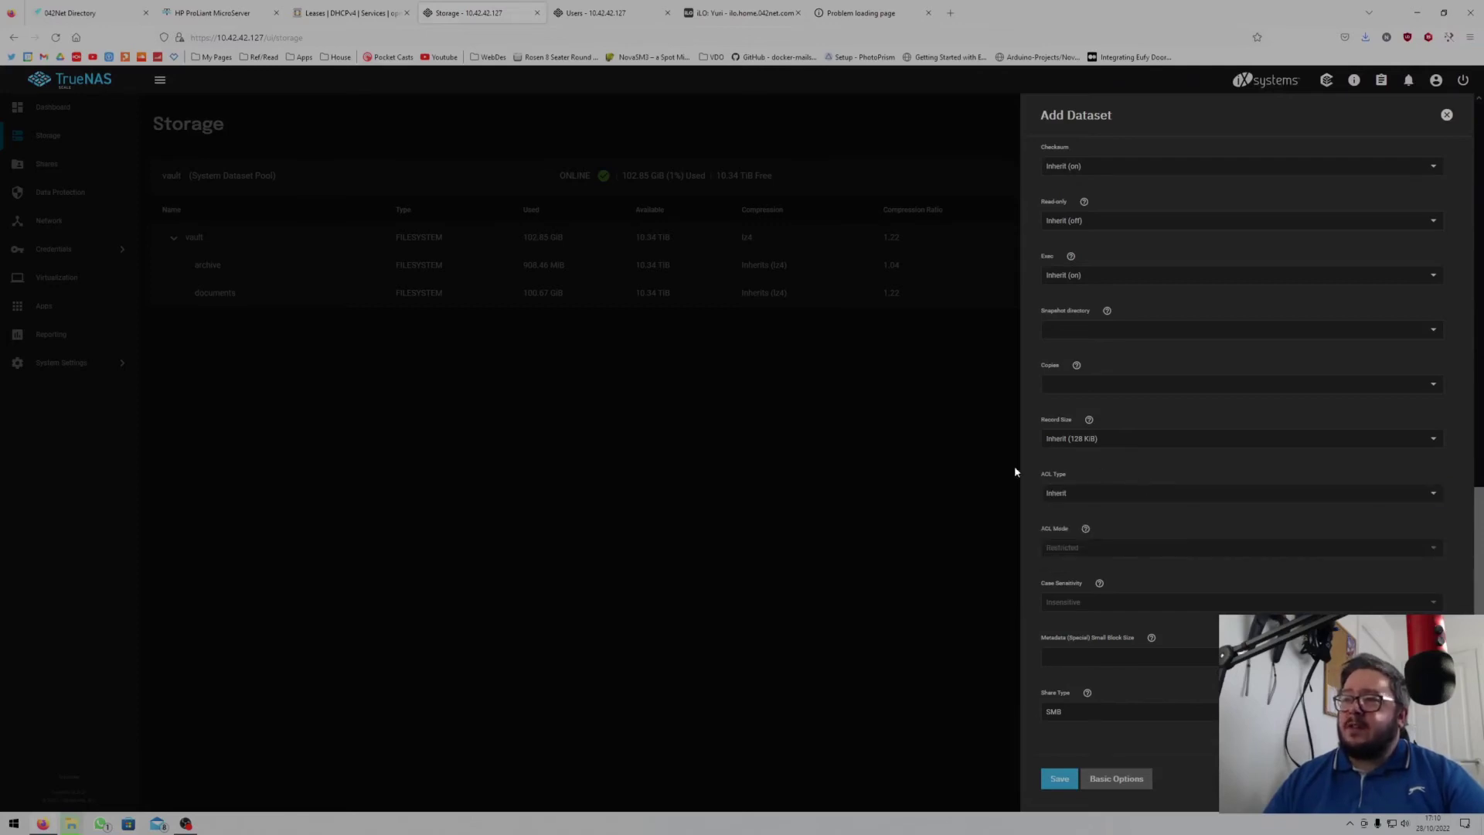
{"action": "left_click", "coordinate": [1056, 779]}
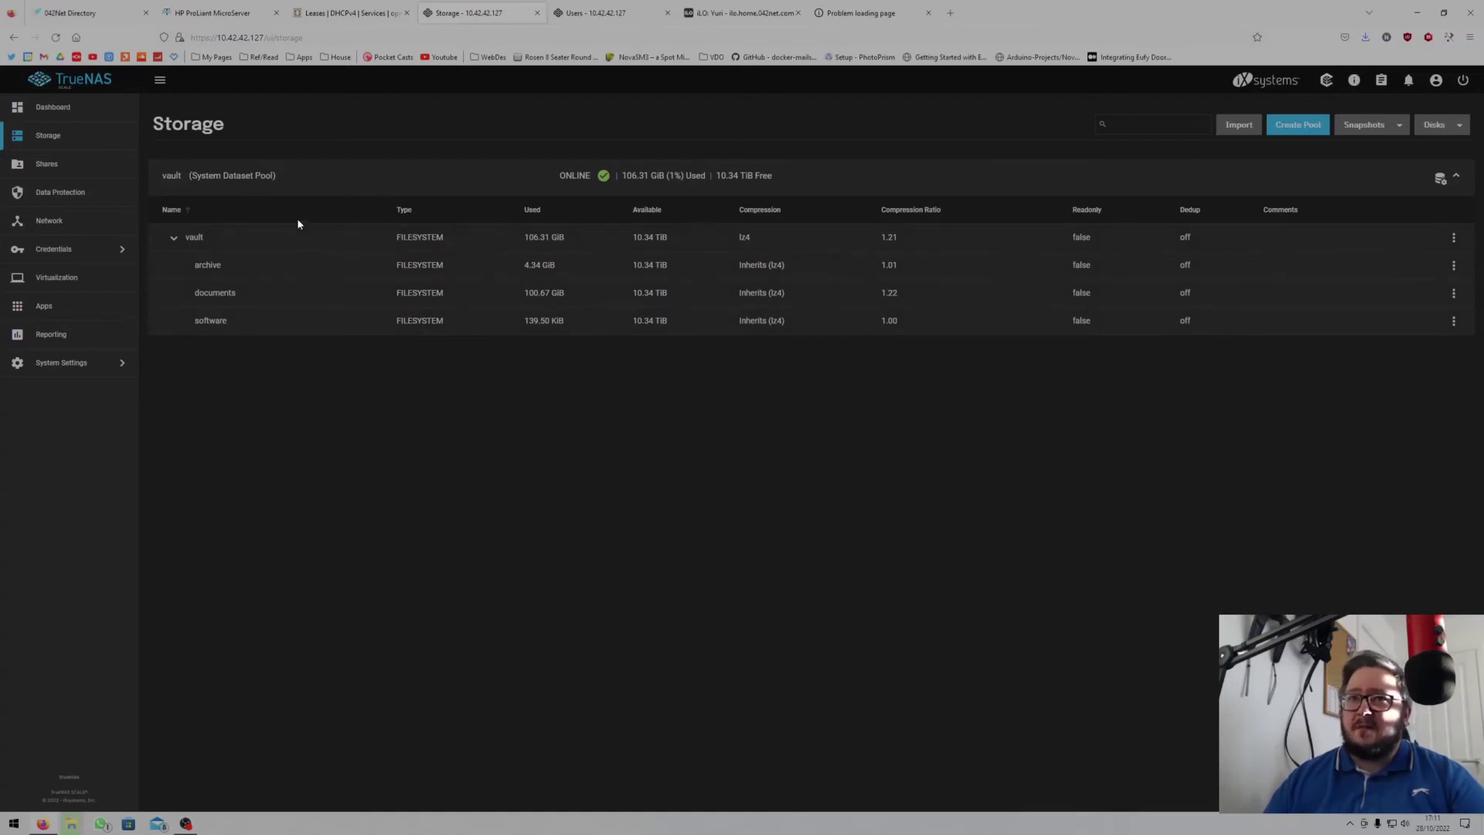
Create a dataset named media in the vault pool.
{"action": "left_click", "coordinate": [1453, 321]}
{"action": "left_click", "coordinate": [1334, 286]}
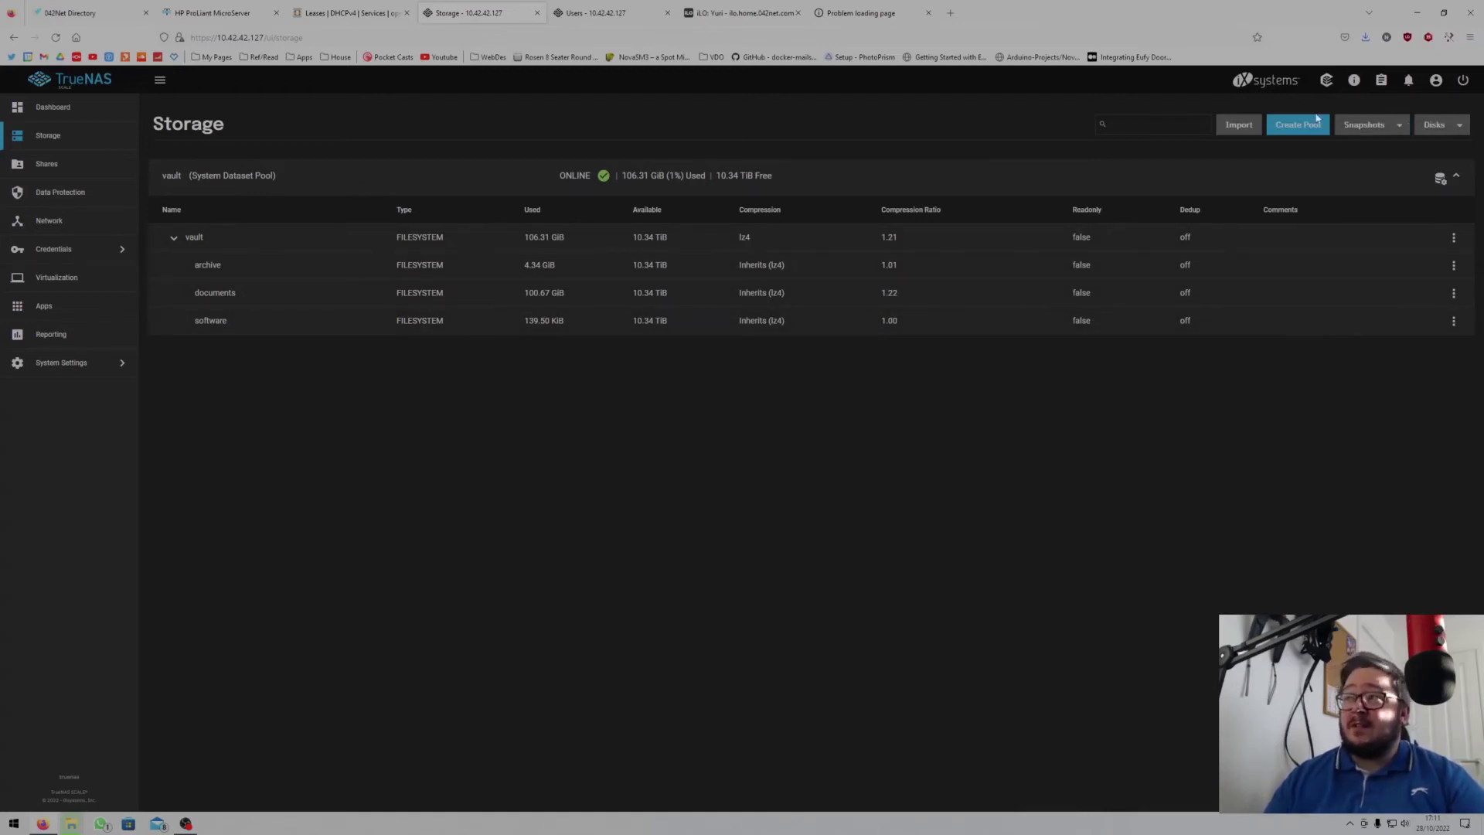
{"action": "left_click", "coordinate": [1453, 236]}
{"action": "left_click", "coordinate": [1391, 292]}
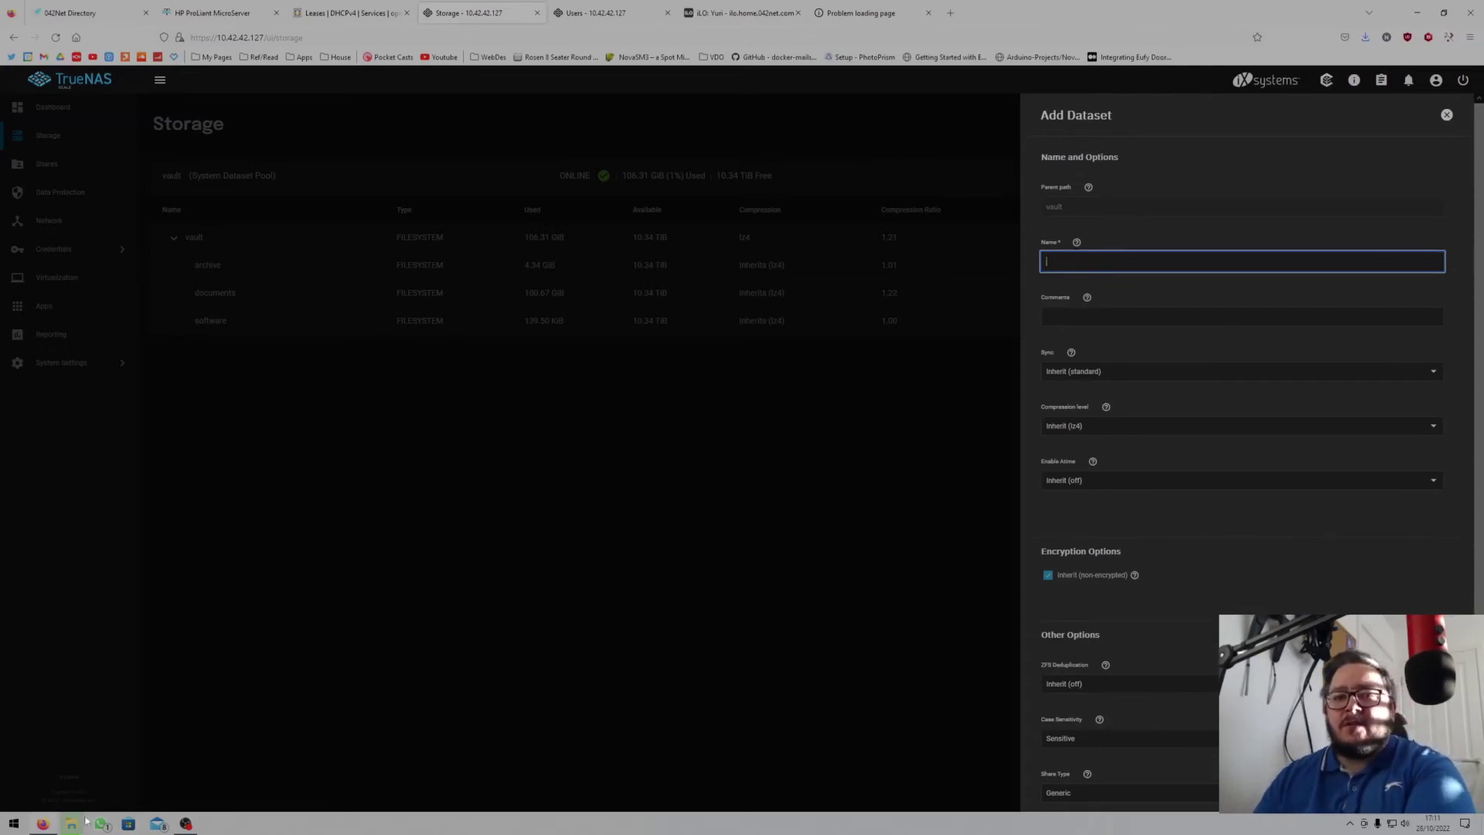
{"action": "left_click", "coordinate": [71, 823]}
{"action": "left_click", "coordinate": [1188, 125]}
{"action": "left_click", "coordinate": [1136, 262]}
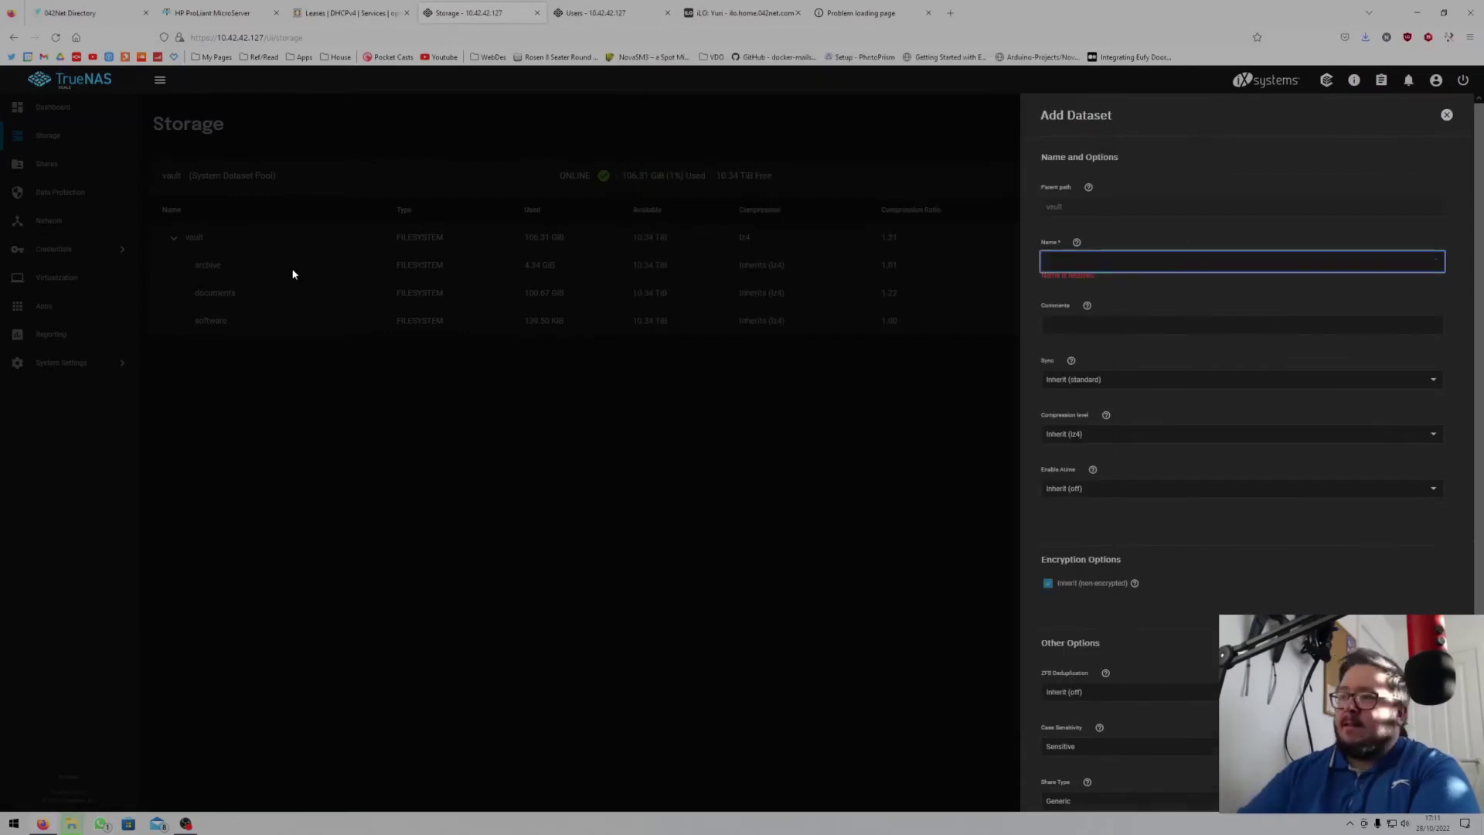
{"action": "type", "text": "media"}
{"action": "scroll", "coordinate": [1101, 638], "scroll_direction": "down", "scroll_amount": 1}
{"action": "key", "text": "Return"}
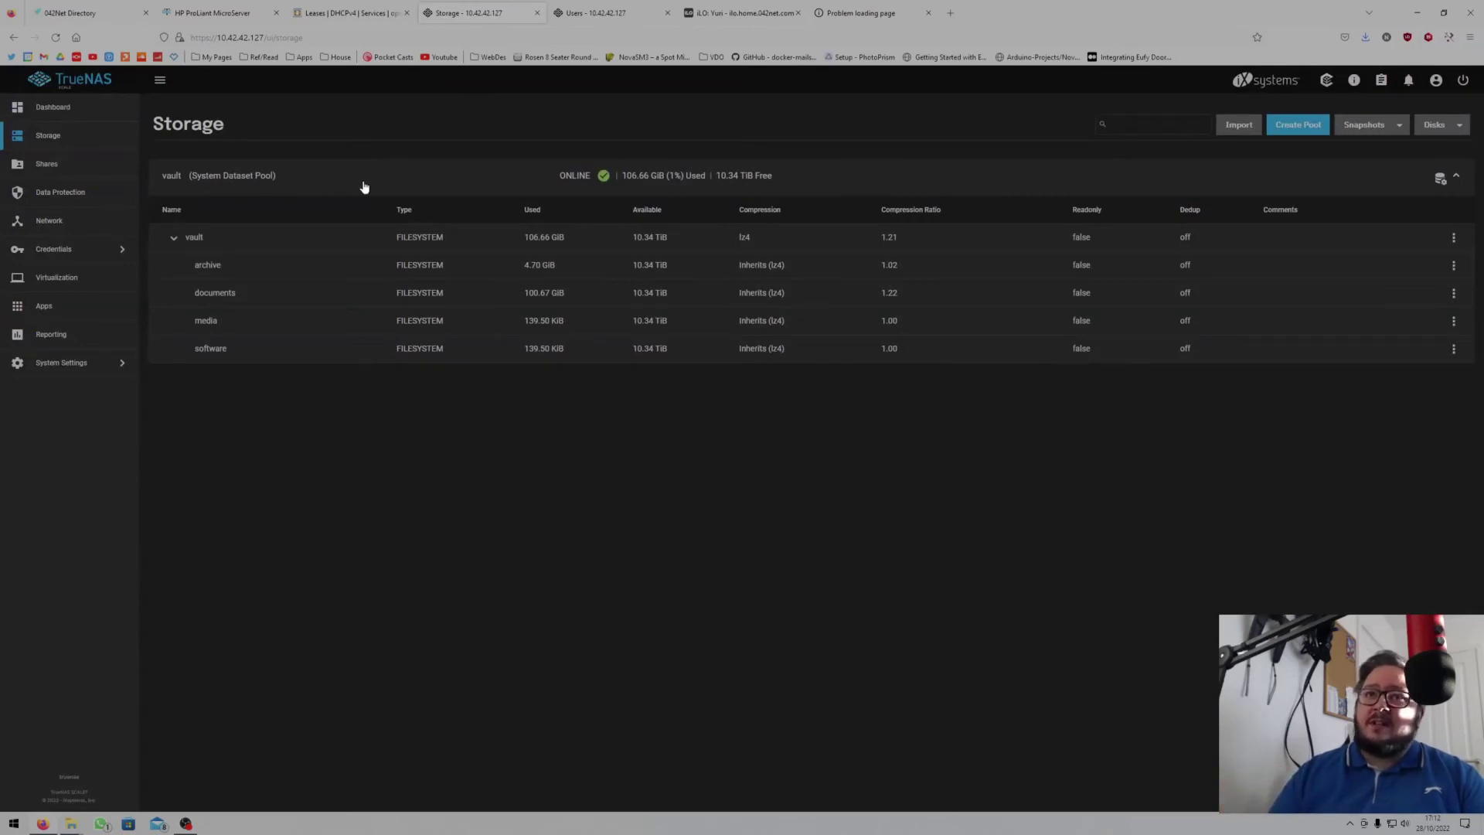
Check the memory usage on the new server's dashboard, view its applications, and return to the storage overview.
{"action": "left_click", "coordinate": [23, 109]}
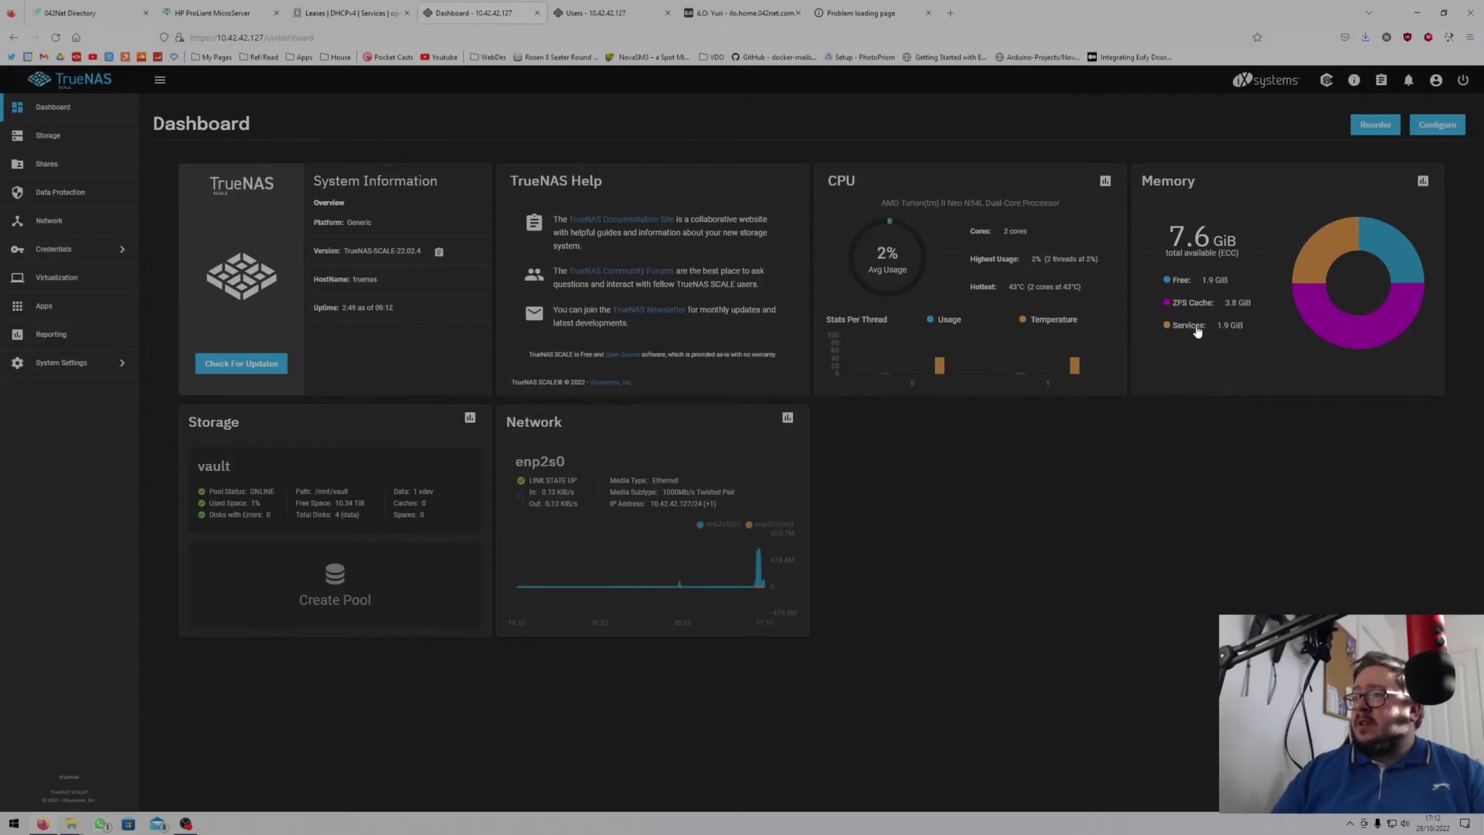
{"action": "left_click", "coordinate": [68, 308]}
{"action": "left_click", "coordinate": [751, 488]}
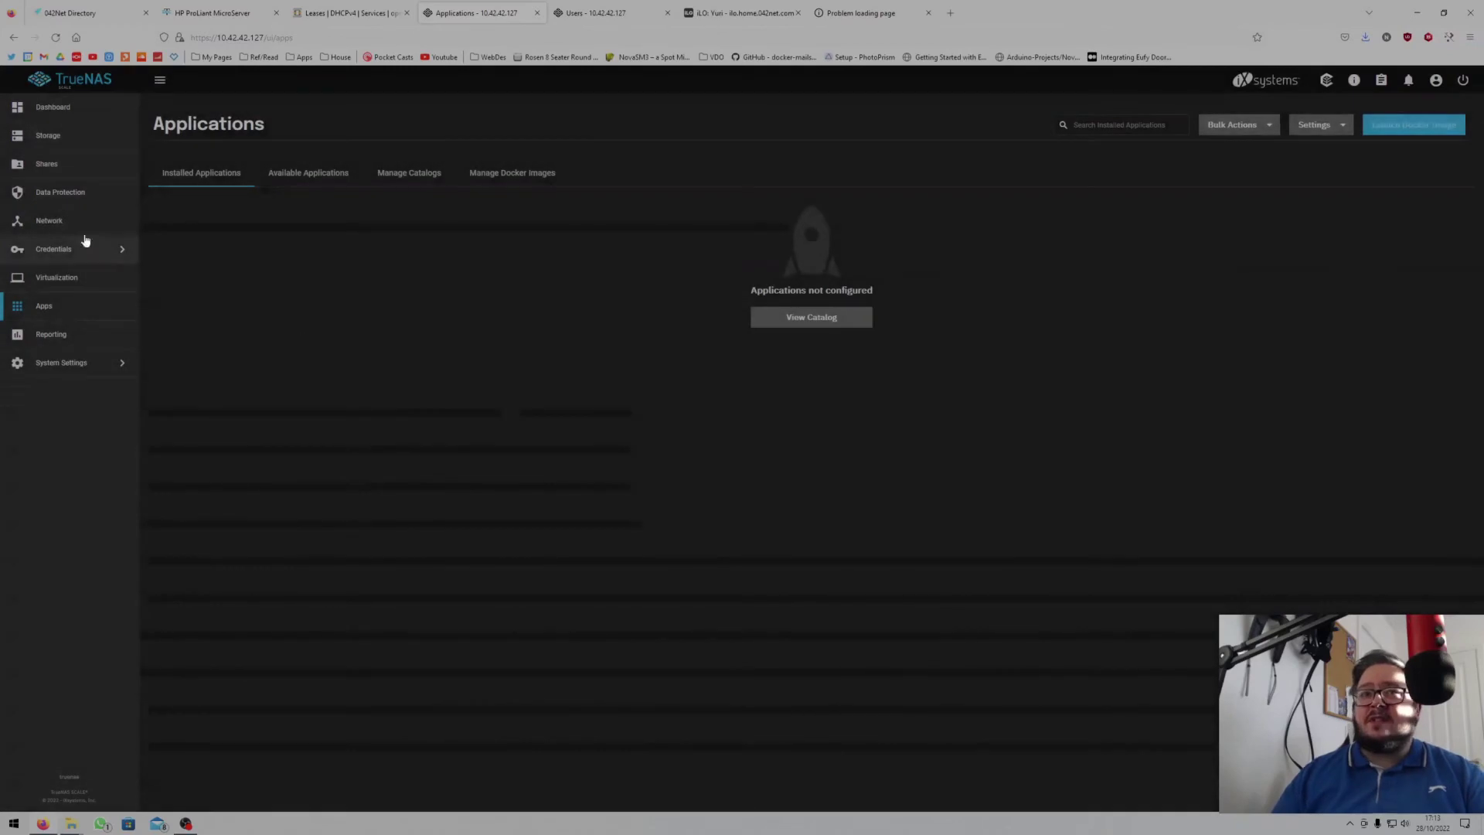
{"action": "left_click", "coordinate": [71, 108]}
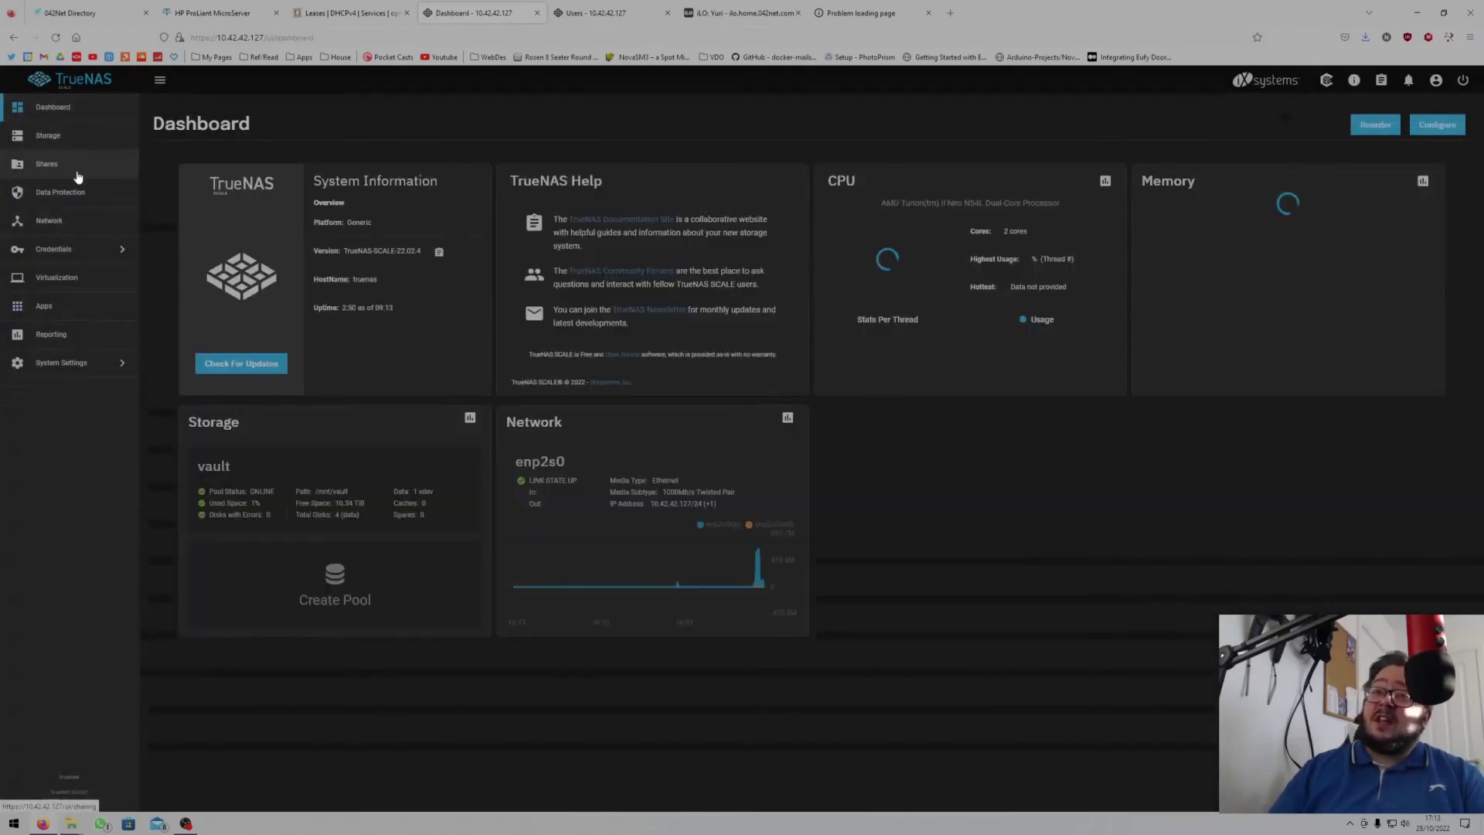
{"action": "left_click", "coordinate": [48, 137]}
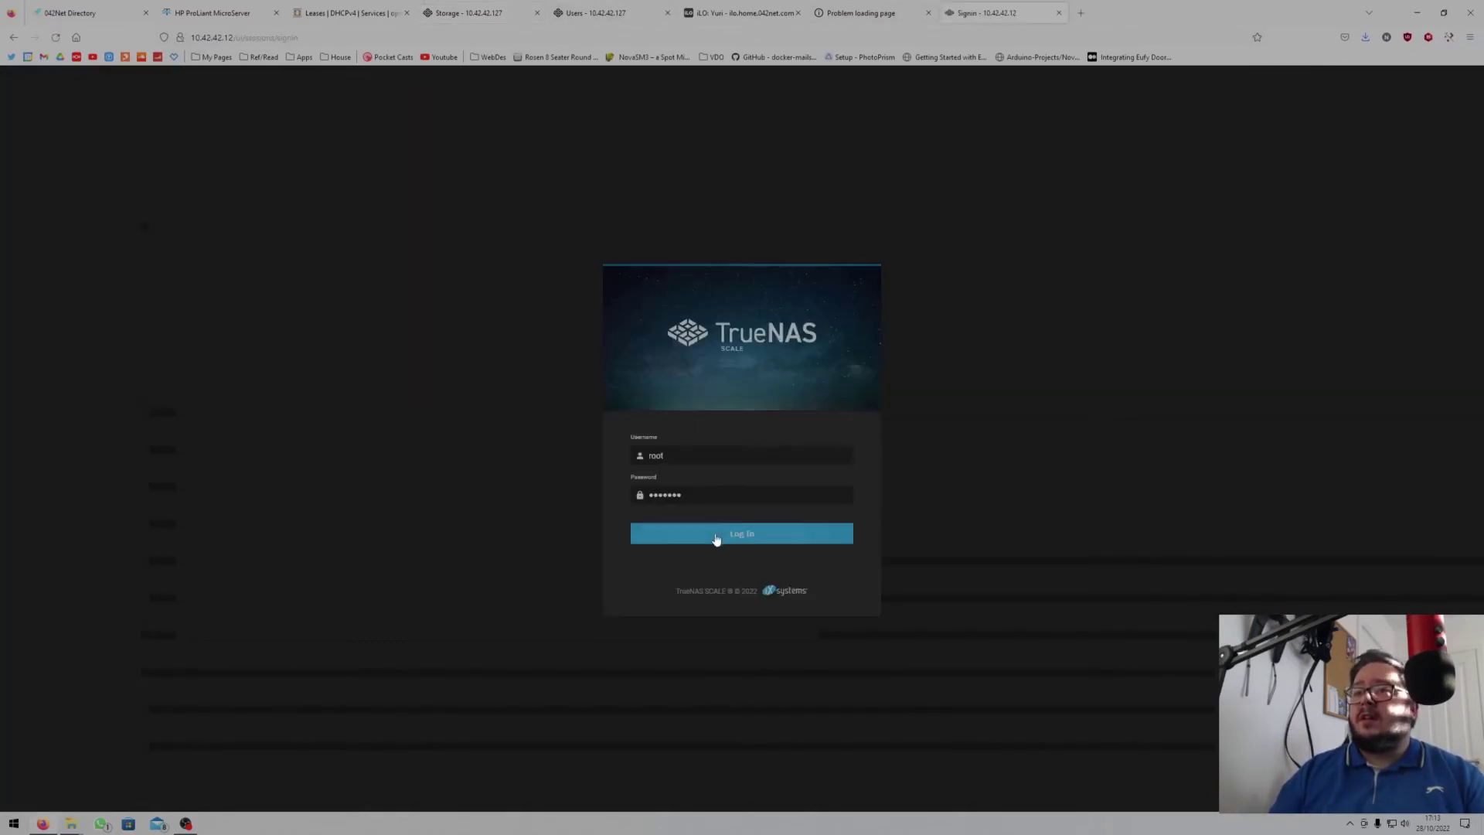
Log in to the TrueNAS server at 10.42.42.12 as root and examine the tank pool summary on its dashboard.
{"action": "left_click", "coordinate": [716, 530]}
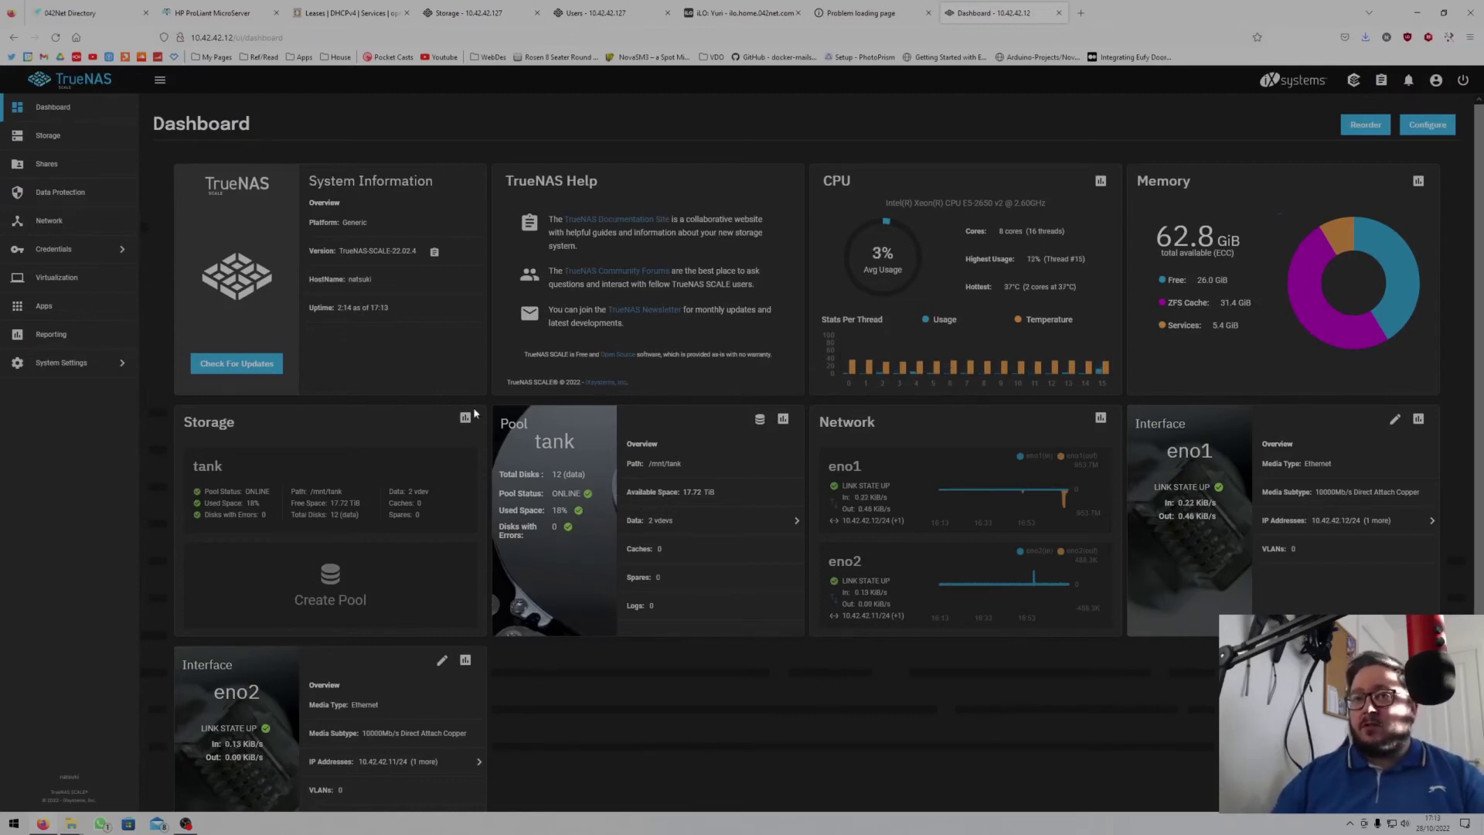
{"action": "left_click_drag", "start_coordinate": [519, 510], "coordinate": [579, 529]}
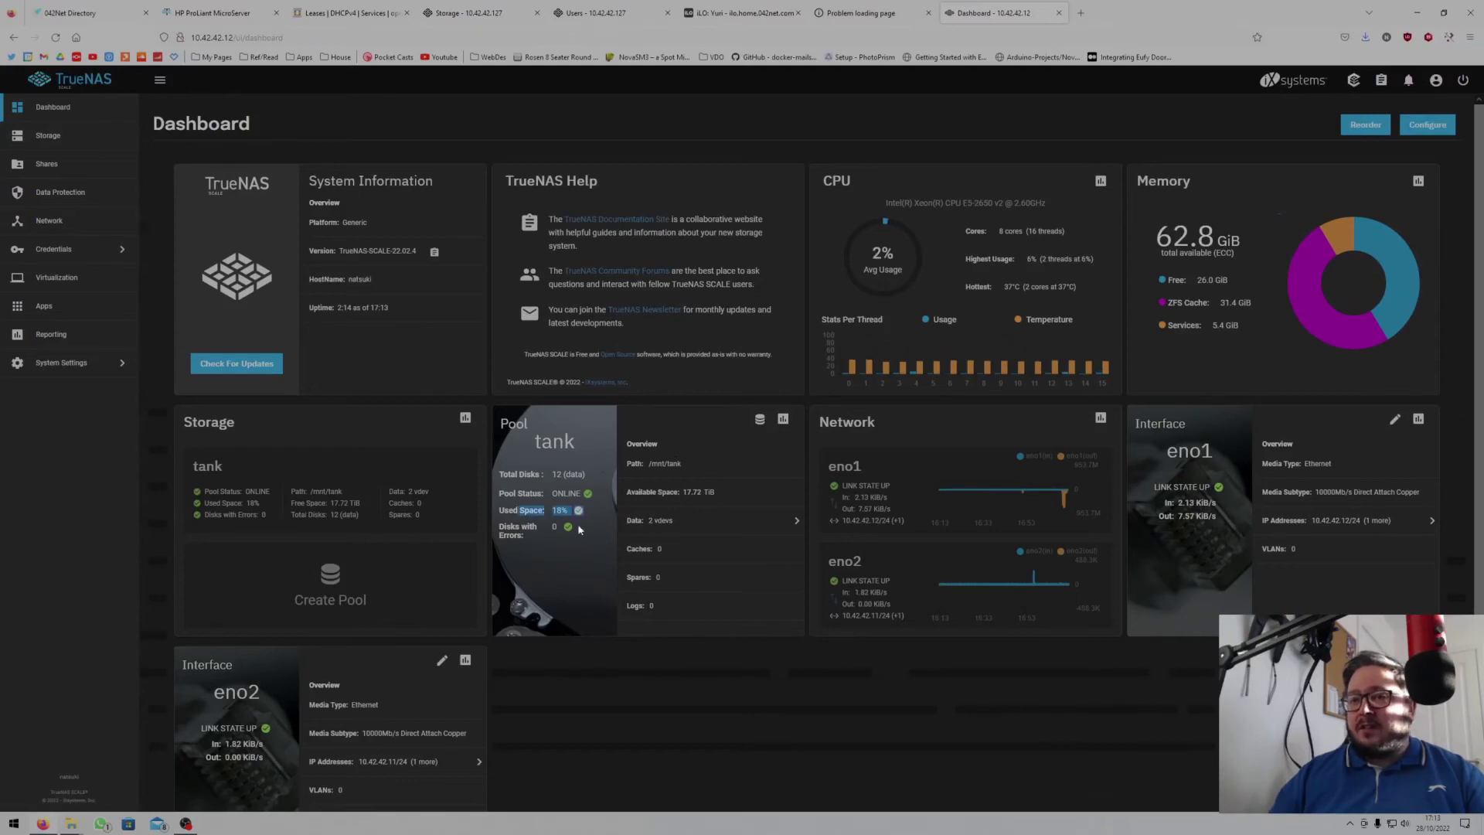
{"action": "left_click", "coordinate": [526, 507]}
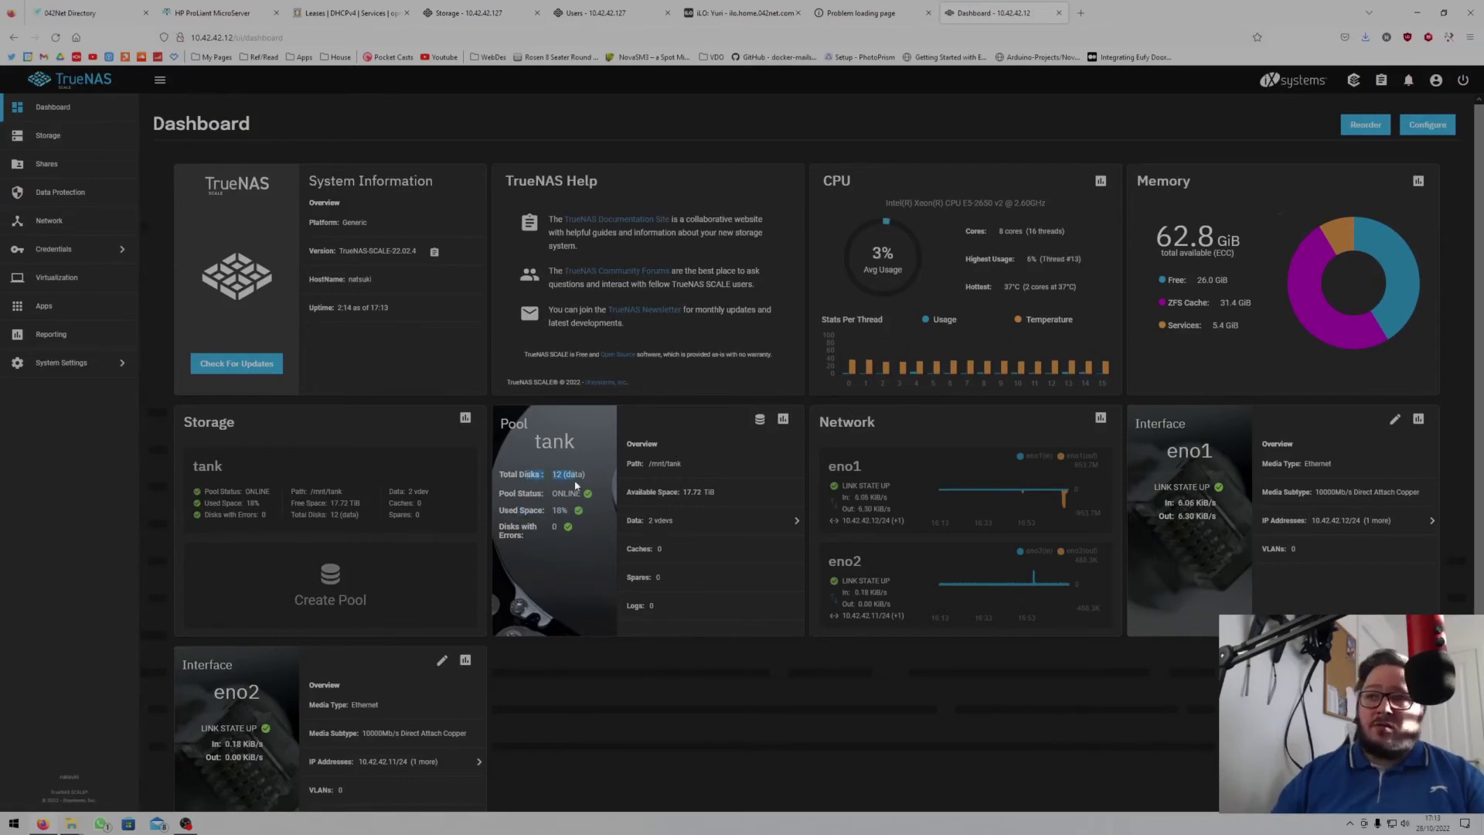
Examine the tank pool's datasets, including the contents of test, and the server's virtual machines, then return to the dashboard.
{"action": "left_click", "coordinate": [46, 135]}
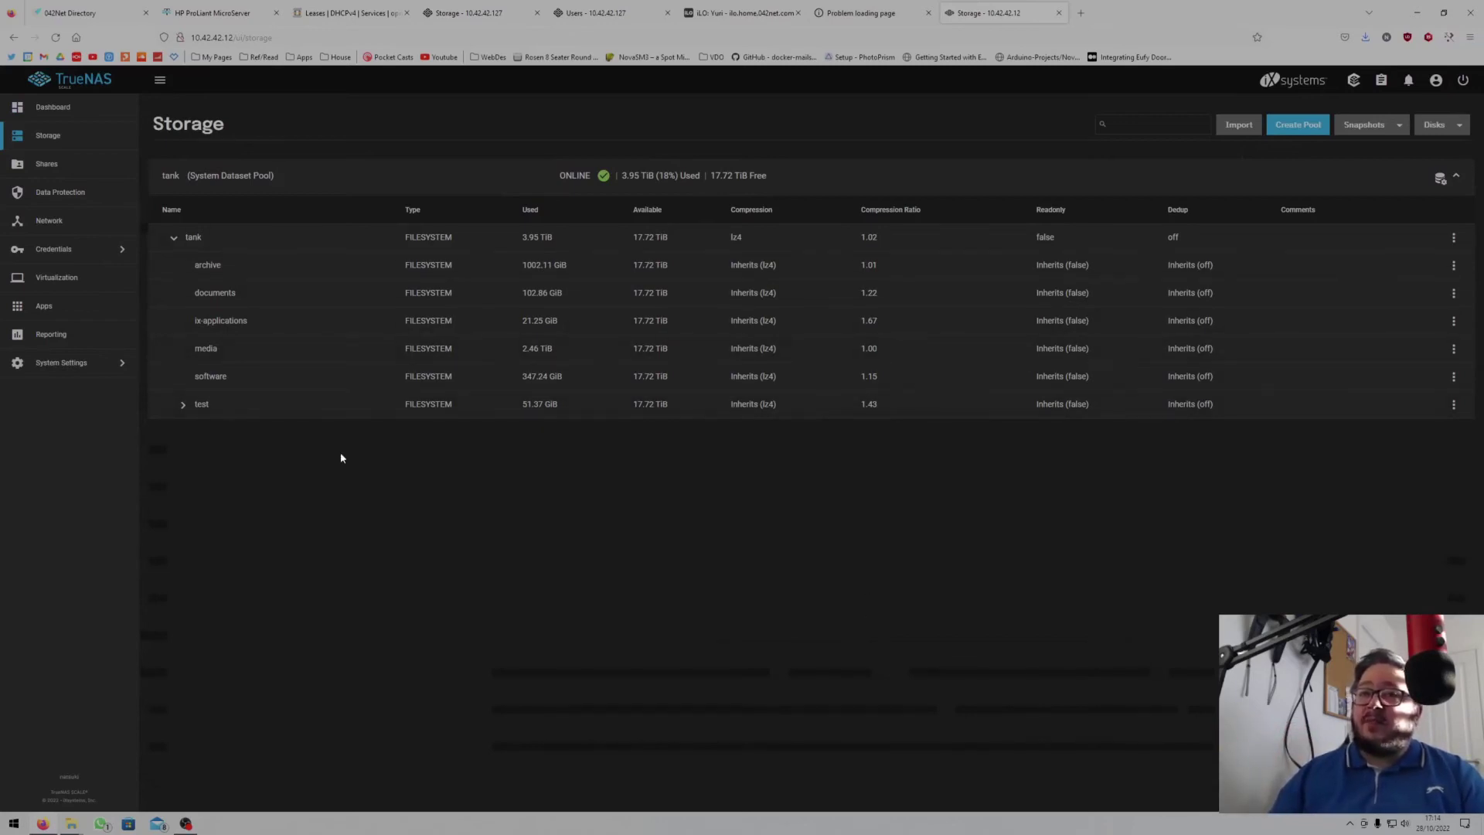
{"action": "left_click", "coordinate": [182, 403]}
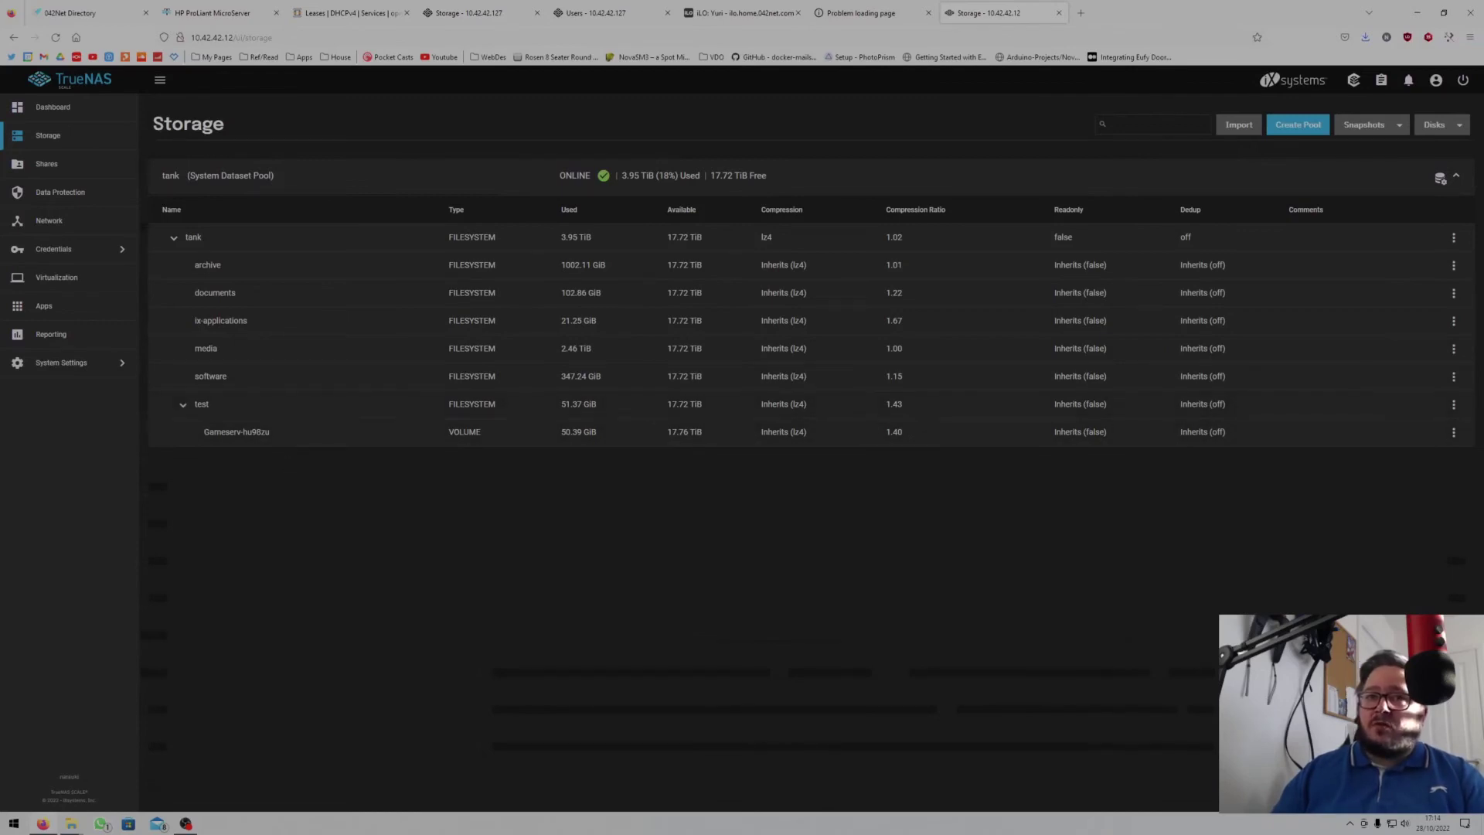
{"action": "left_click", "coordinate": [67, 282]}
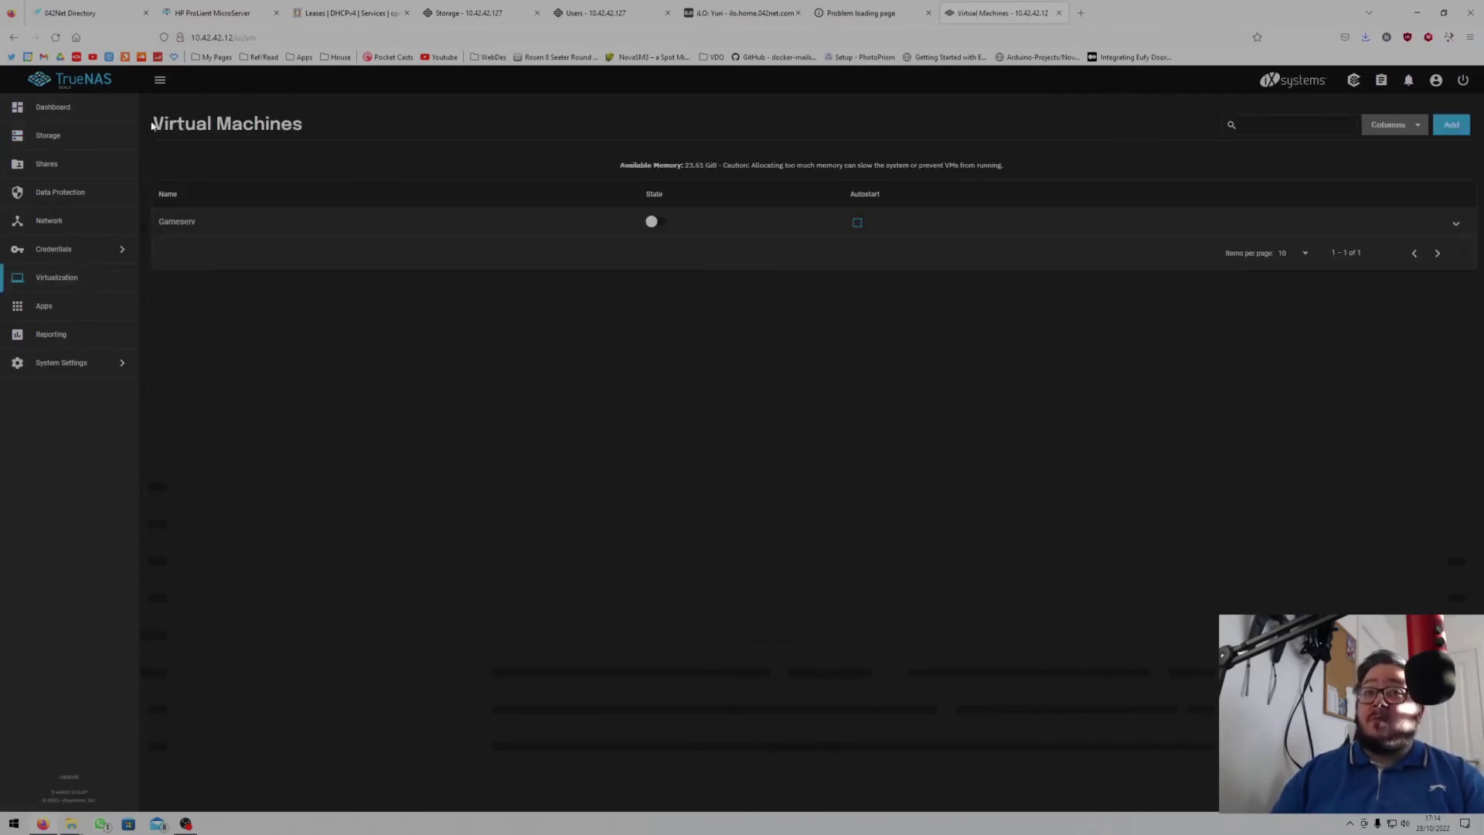
{"action": "left_click", "coordinate": [54, 106]}
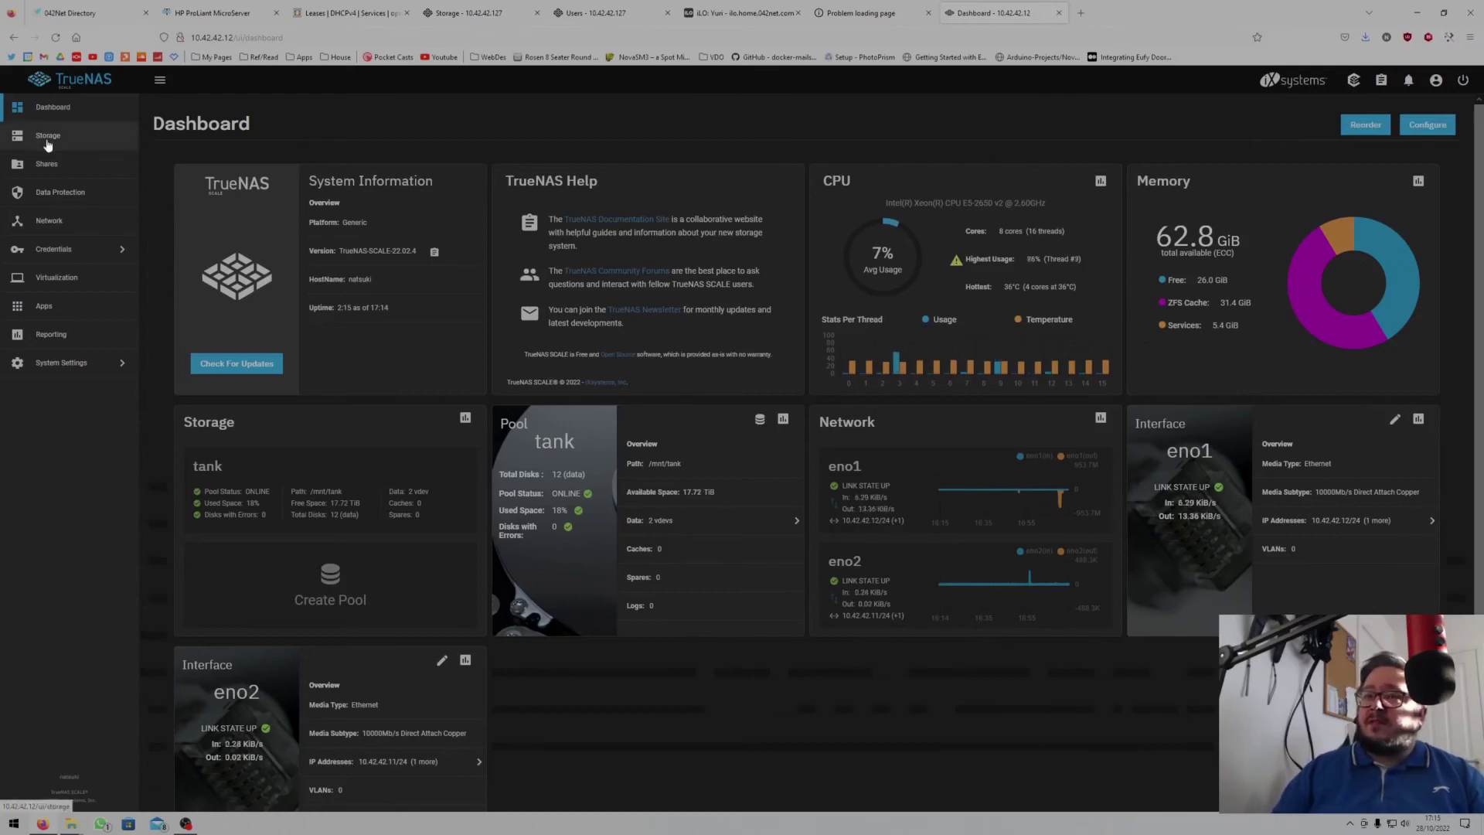
Examine the actions available for the tank pool, its root dataset and the archive dataset in the storage overview.
{"action": "left_click", "coordinate": [77, 141]}
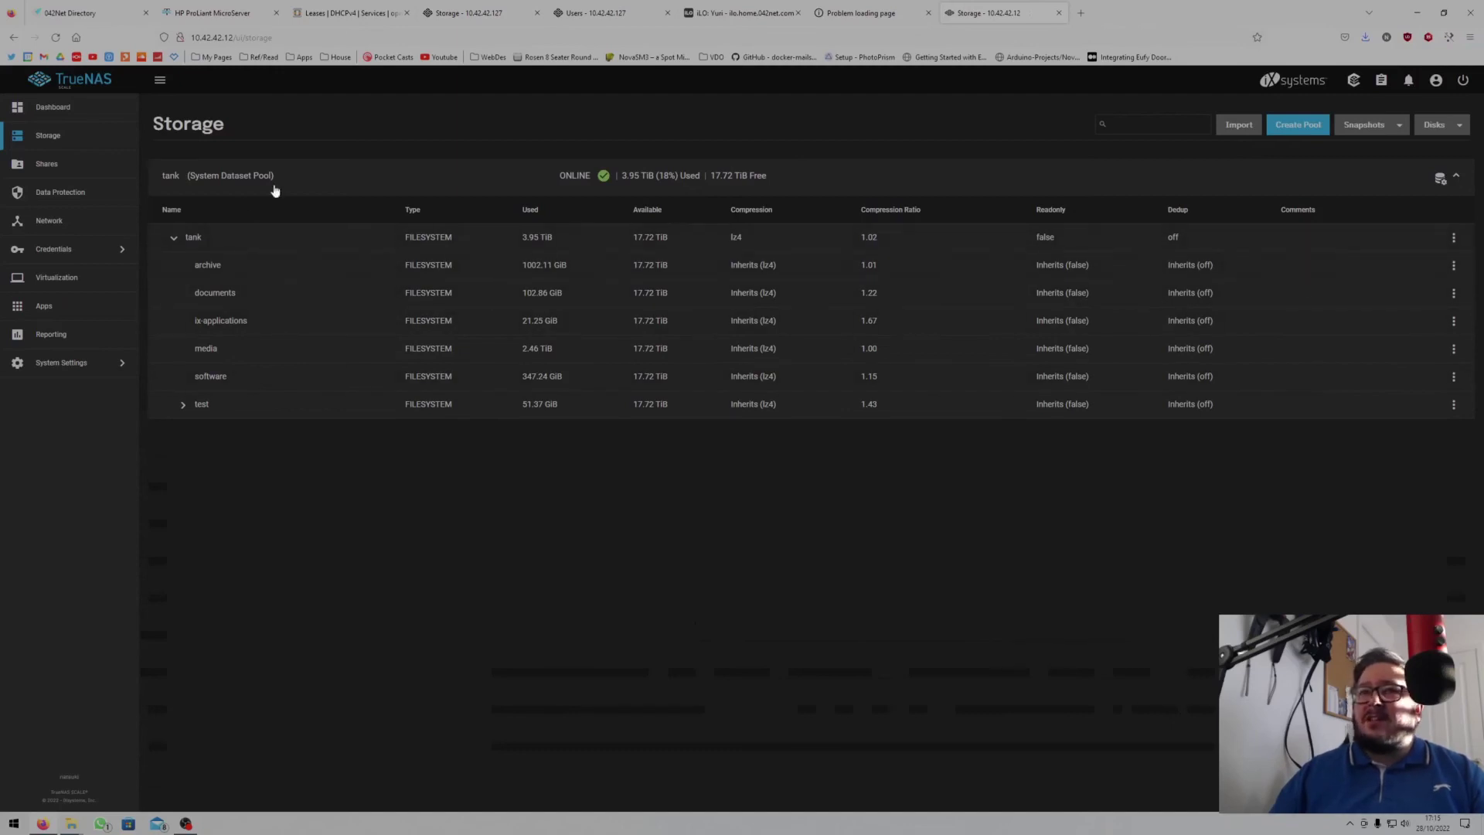
{"action": "left_click", "coordinate": [503, 173]}
{"action": "left_click", "coordinate": [483, 170]}
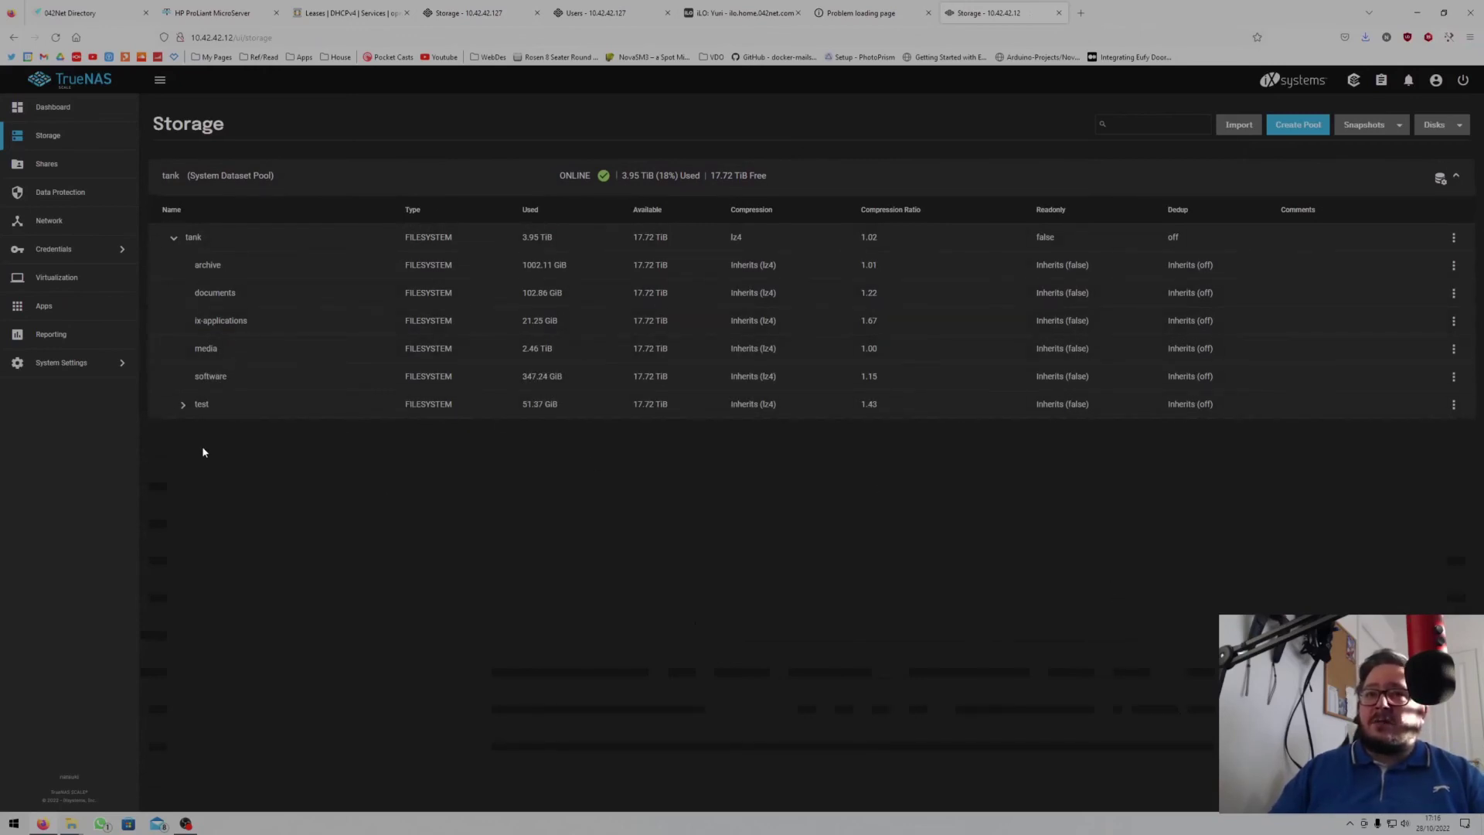
{"action": "left_click", "coordinate": [1457, 188]}
{"action": "left_click", "coordinate": [1456, 188]}
{"action": "left_click", "coordinate": [1452, 237]}
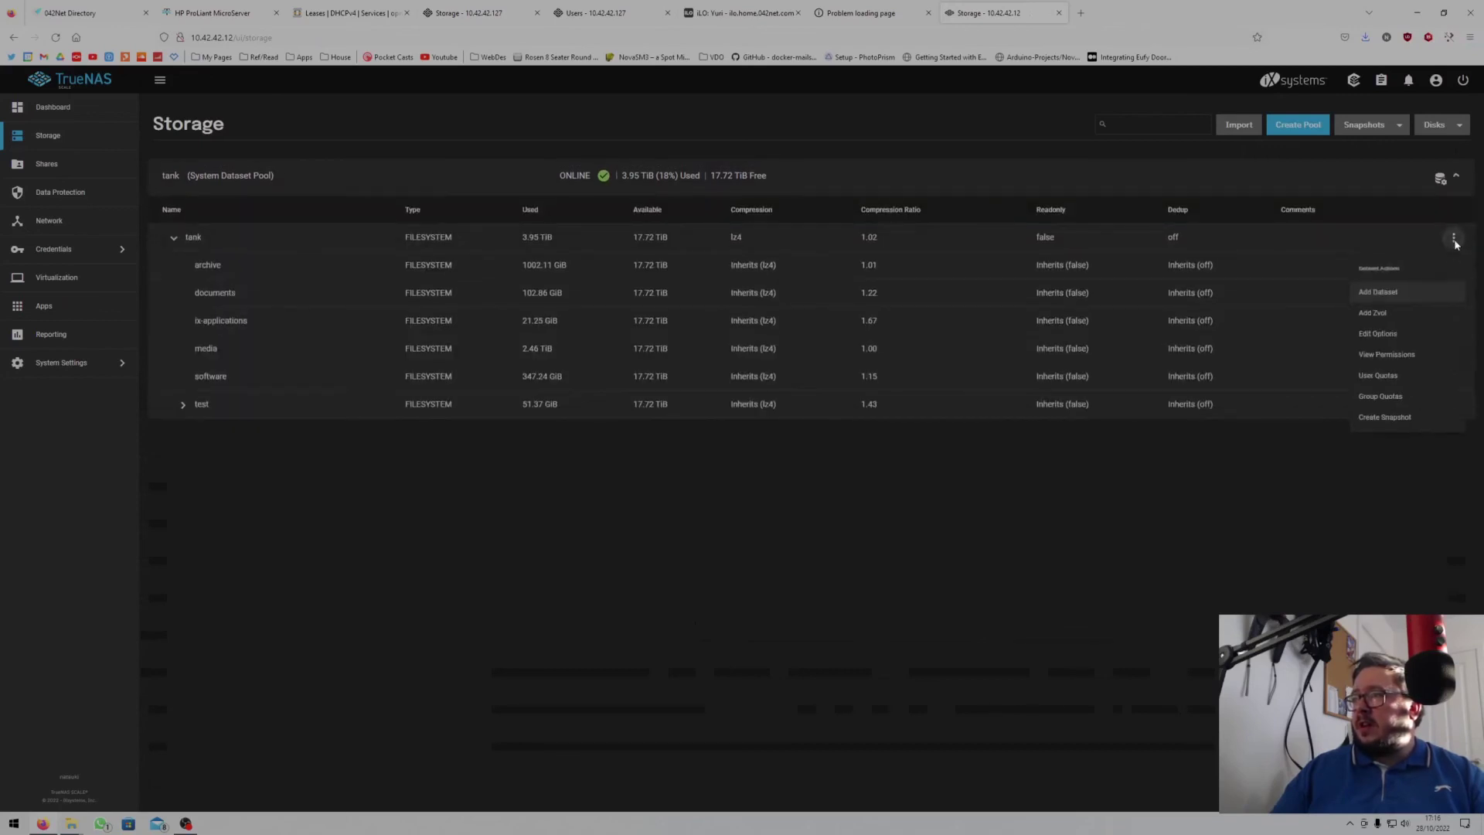
{"action": "left_click", "coordinate": [1446, 124]}
{"action": "left_click", "coordinate": [1460, 125]}
{"action": "left_click", "coordinate": [1454, 265]}
{"action": "left_click", "coordinate": [1453, 265]}
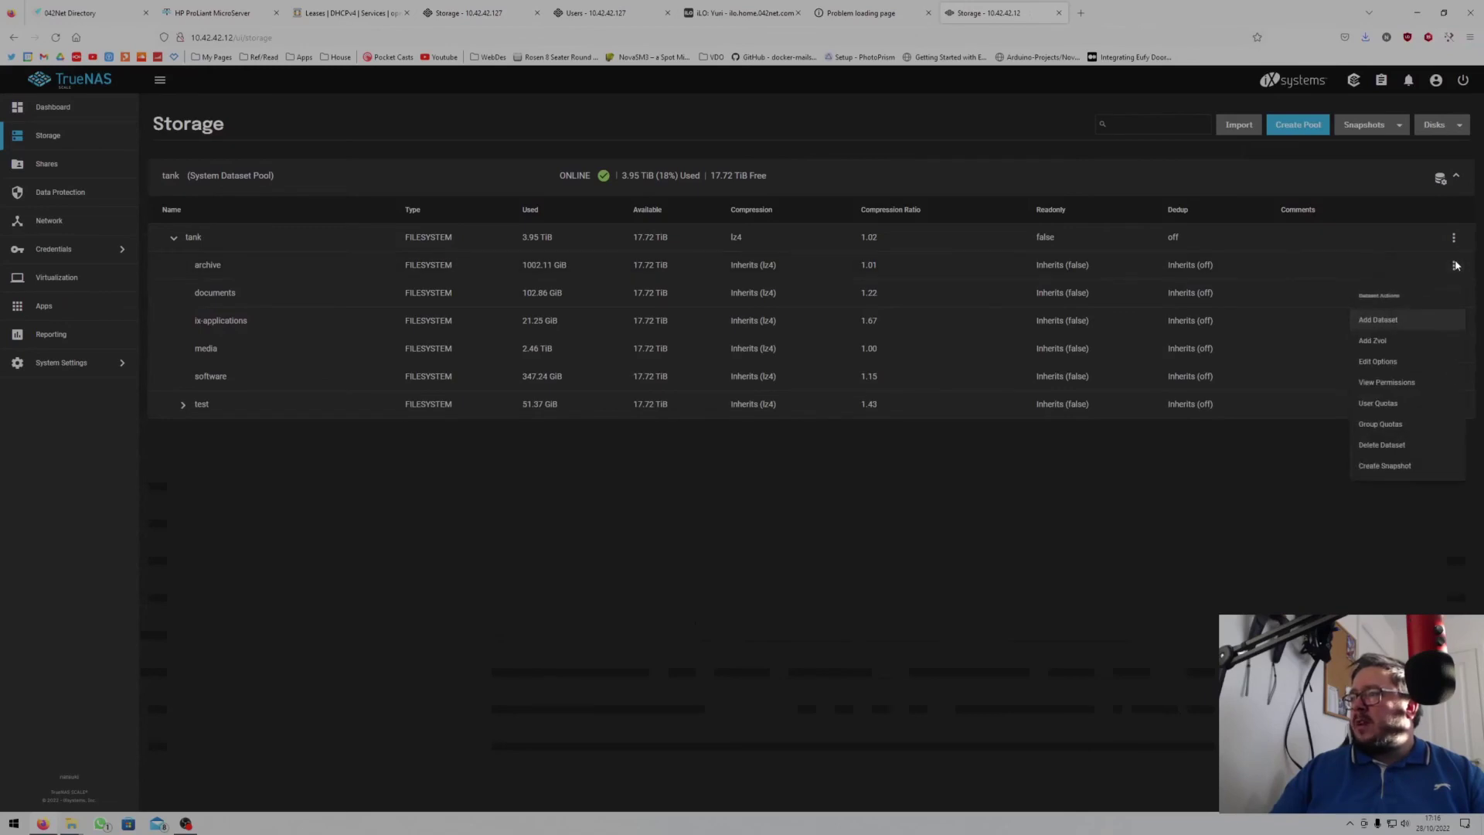
{"action": "left_click", "coordinate": [1453, 237]}
{"action": "left_click", "coordinate": [1454, 237]}
{"action": "left_click", "coordinate": [1453, 237]}
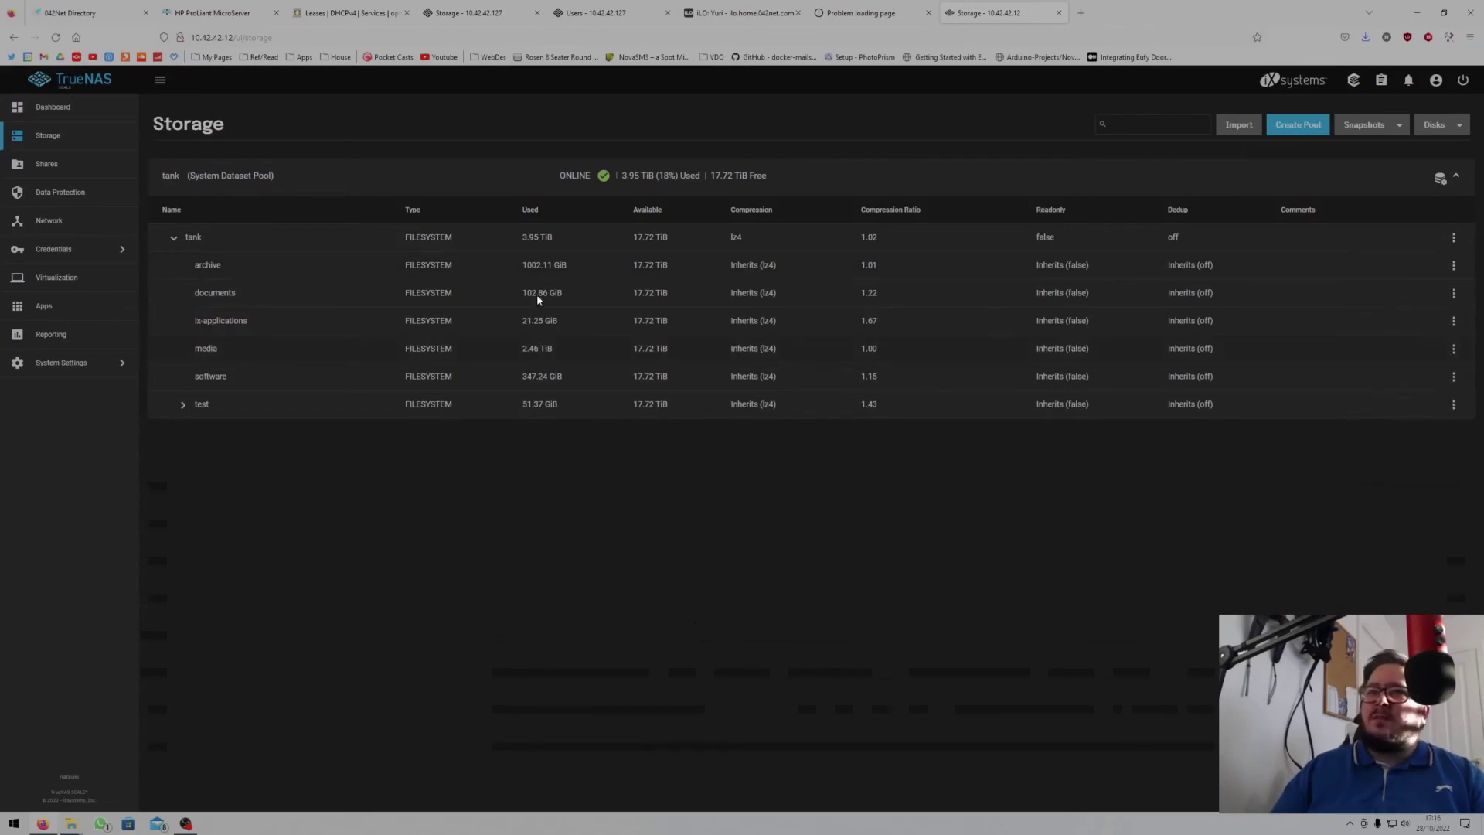
{"action": "left_click", "coordinate": [1439, 179]}
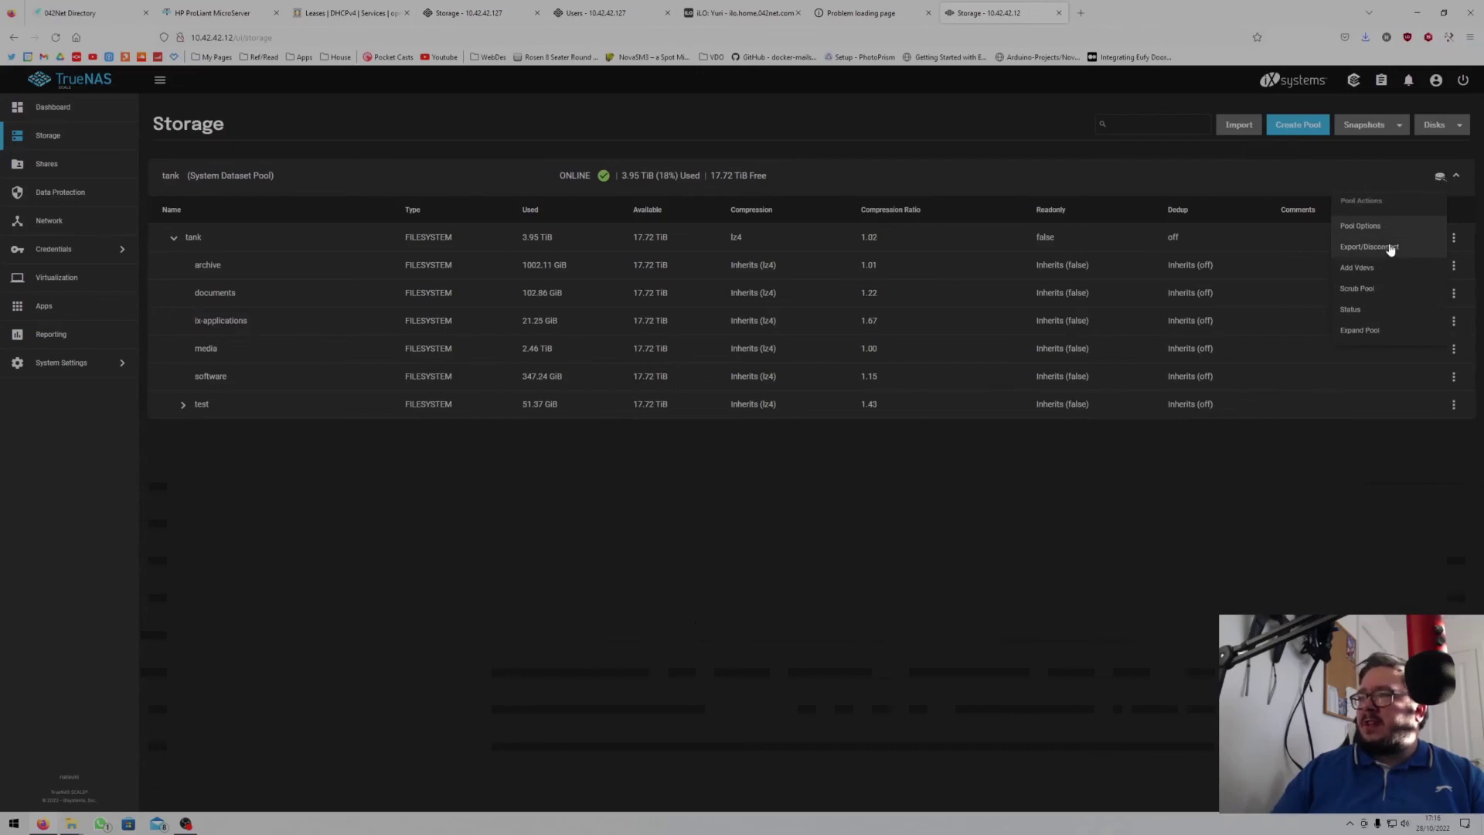
{"action": "left_click", "coordinate": [1203, 554]}
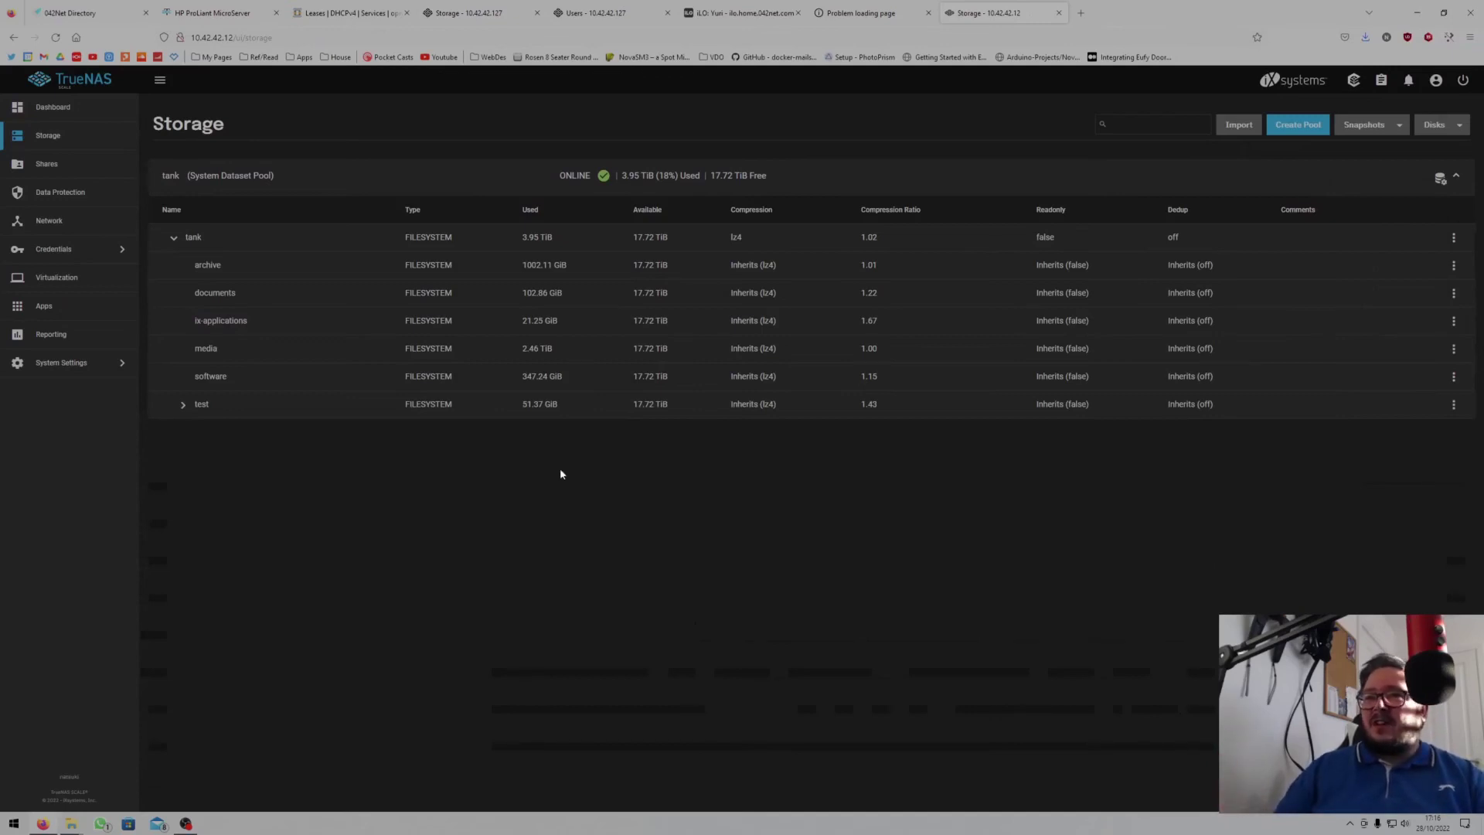
List the disks of the server at 10.42.42.12 with 100 items per page.
{"action": "left_click", "coordinate": [72, 371]}
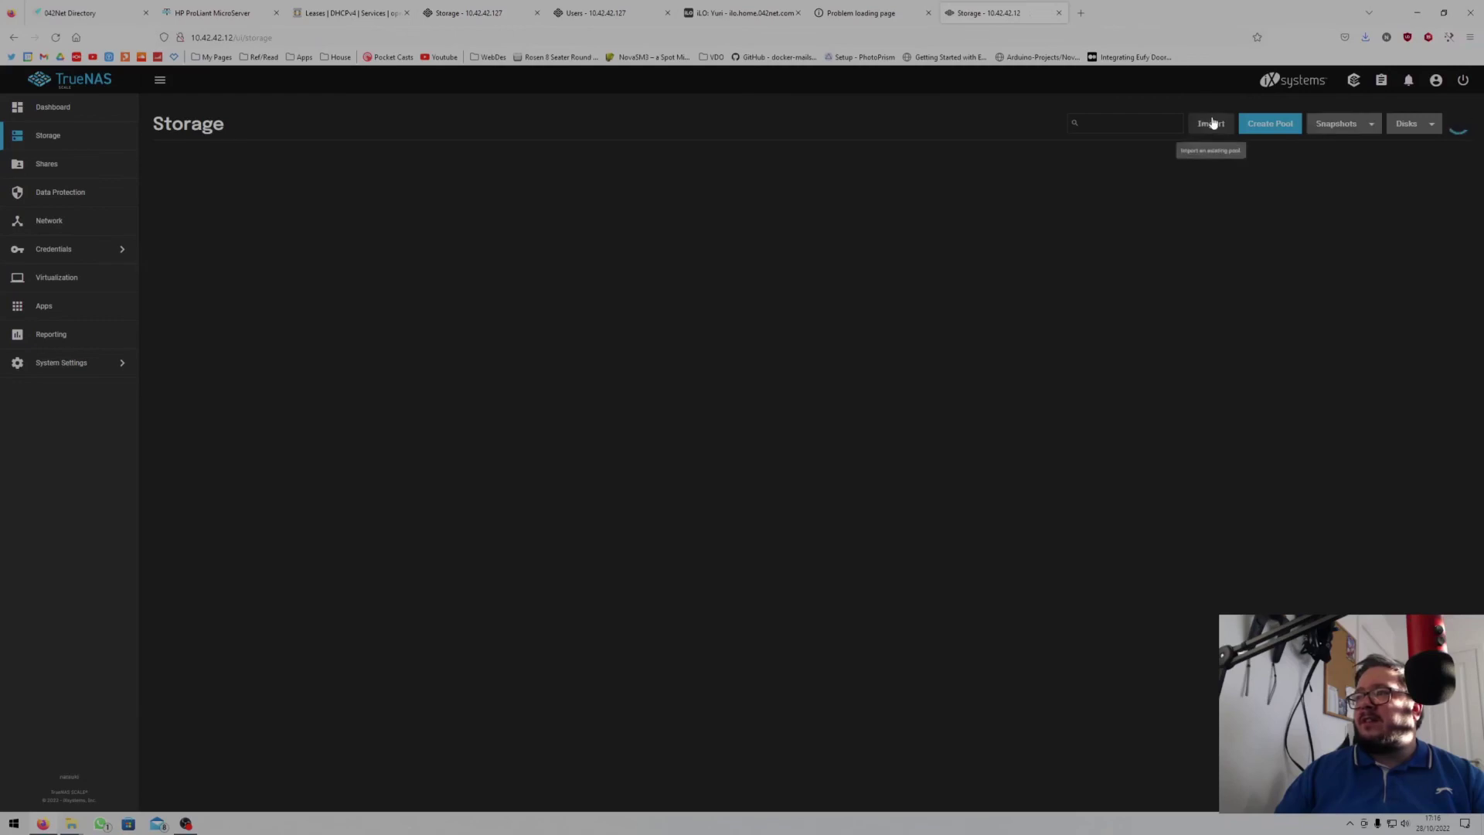
{"action": "left_click", "coordinate": [1410, 123]}
{"action": "left_click", "coordinate": [1416, 150]}
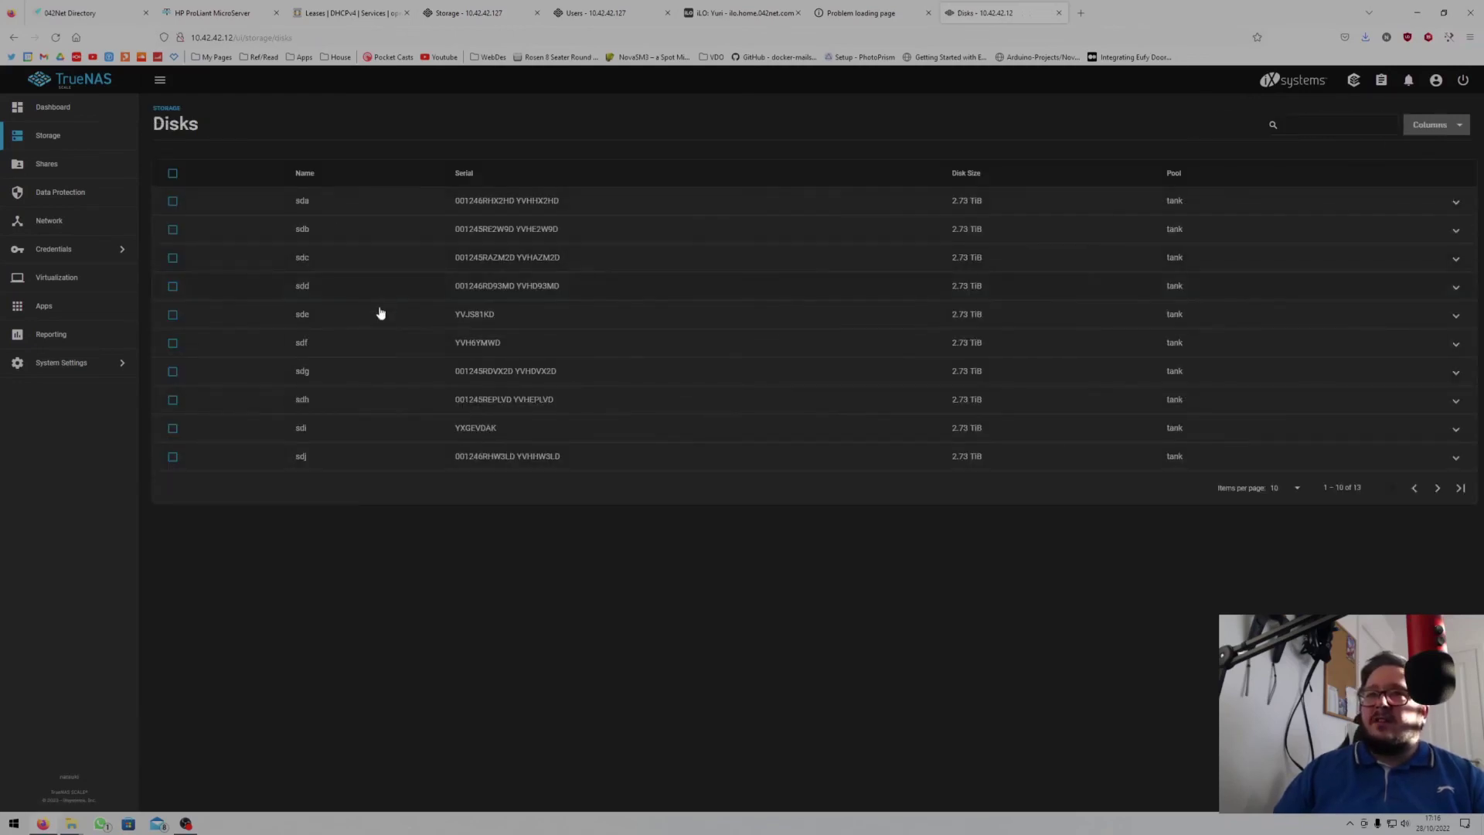
{"action": "left_click", "coordinate": [1283, 488]}
{"action": "left_click", "coordinate": [1324, 513]}
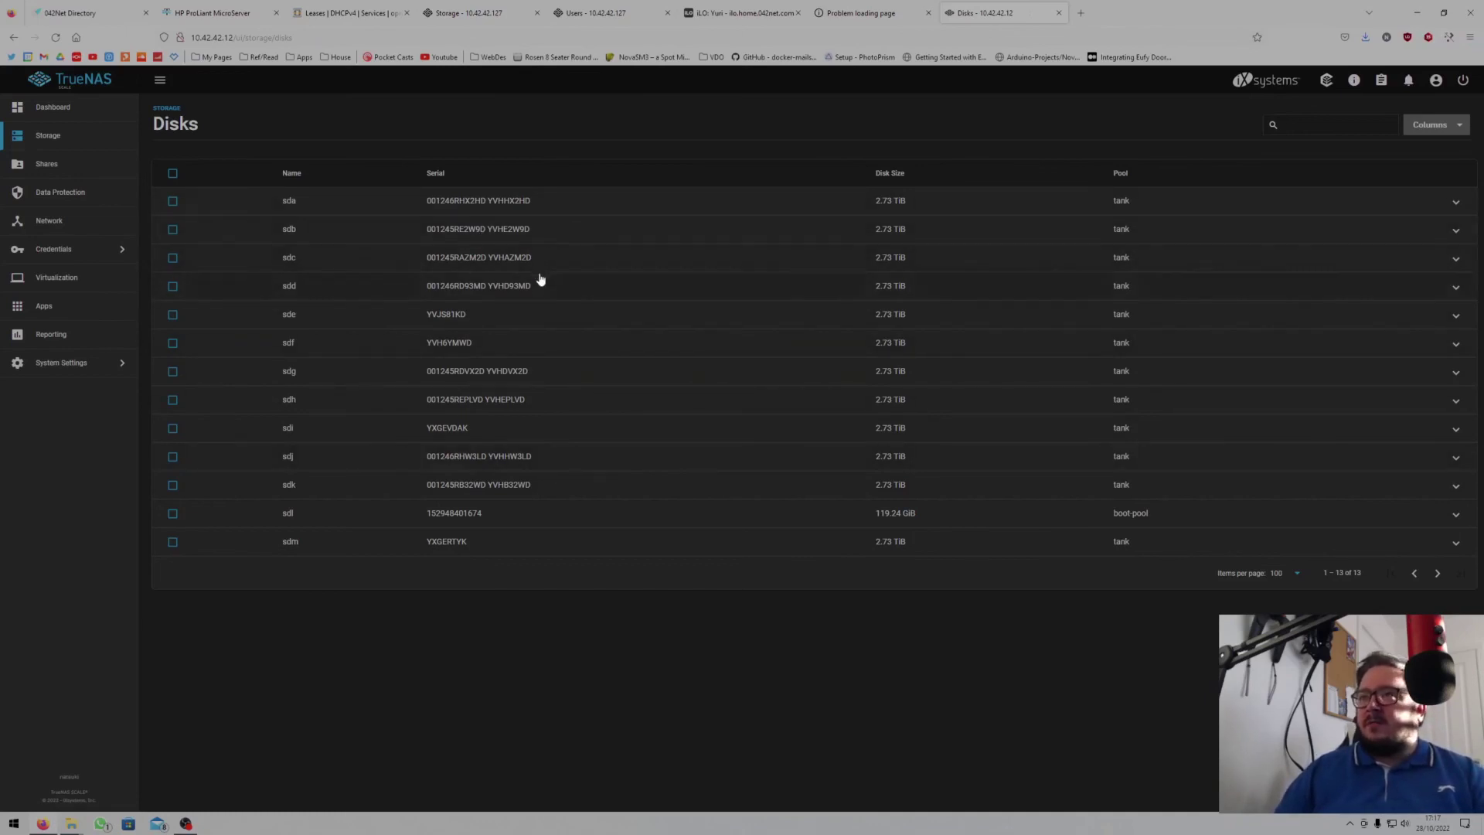
Copy the model name of the boot-pool disk sdl and search the web for SanDisk_SD7SN6S-128G-1006 in a new browser tab.
{"action": "left_click", "coordinate": [1455, 515]}
{"action": "left_click_drag", "start_coordinate": [214, 576], "coordinate": [322, 573]}
{"action": "key", "text": "ctrl+c"}
{"action": "key", "text": "ctrl+t"}
{"action": "key", "text": "ctrl+v"}
{"action": "key", "text": "Return"}
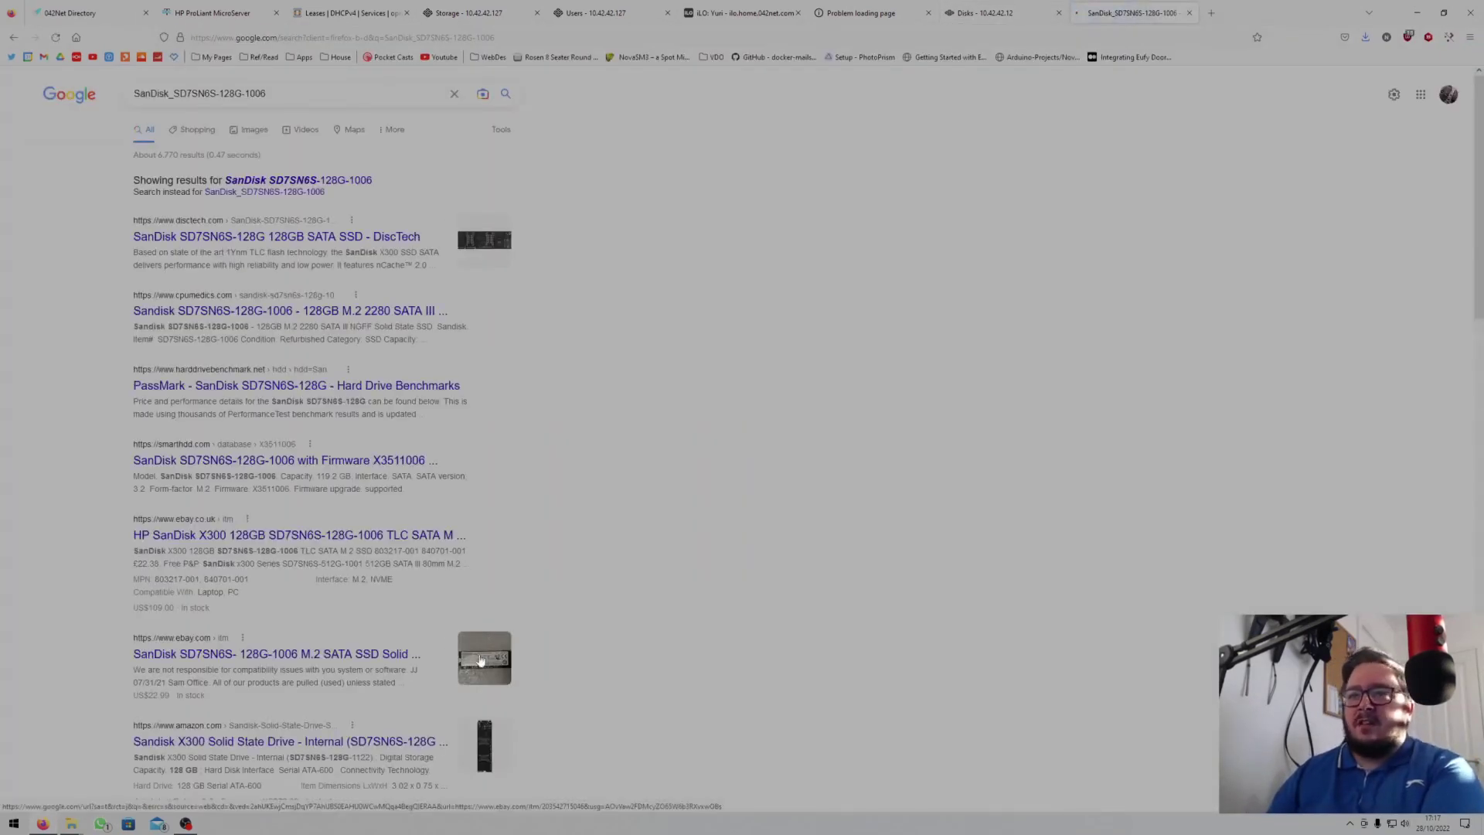
Examine the eBay listing for the SanDisk M.2 drive from the search results and return to the 10.42.42.12 disk list.
{"action": "left_click", "coordinate": [483, 658]}
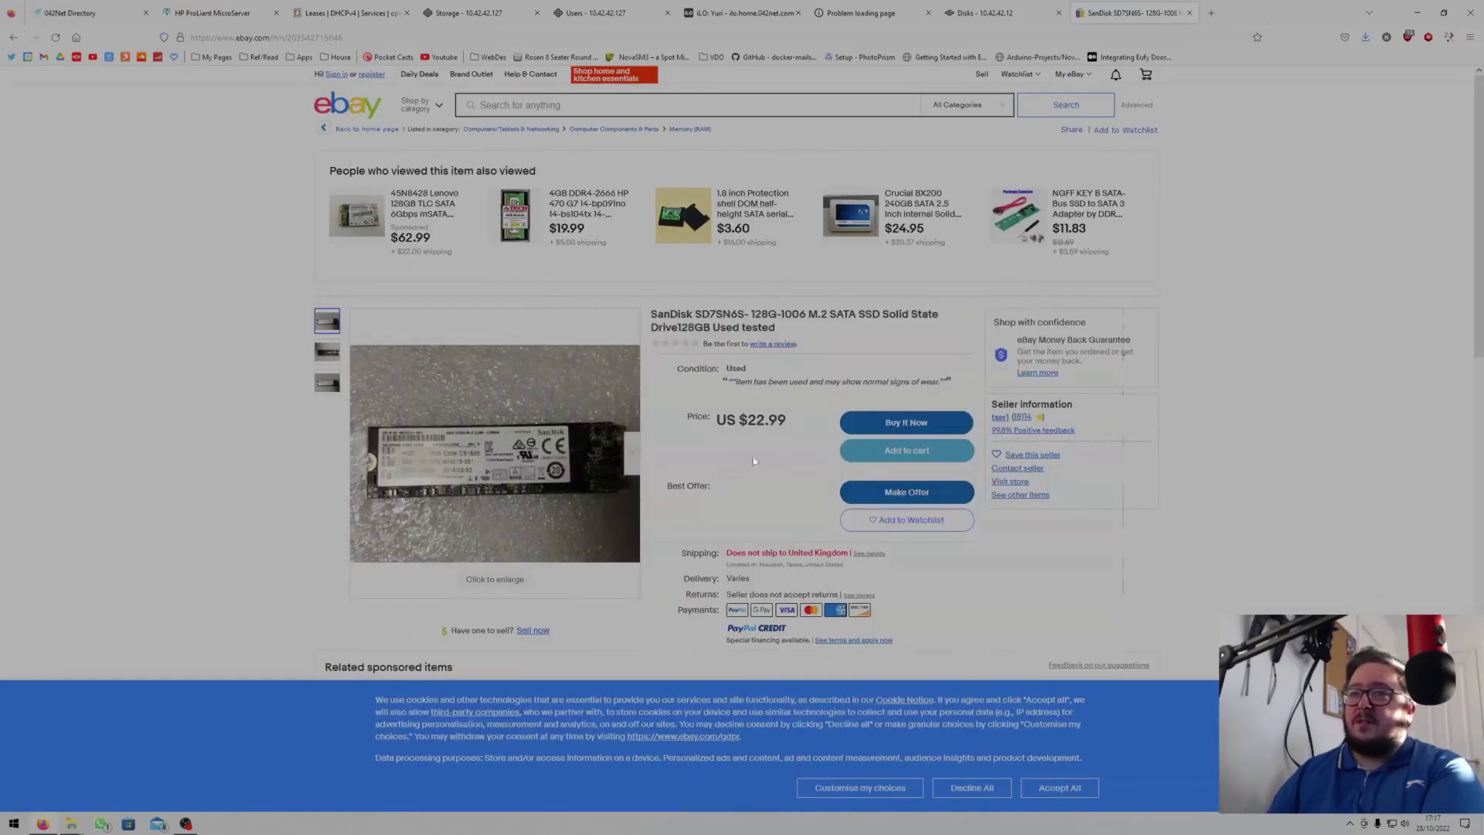
{"action": "left_click", "coordinate": [1017, 11]}
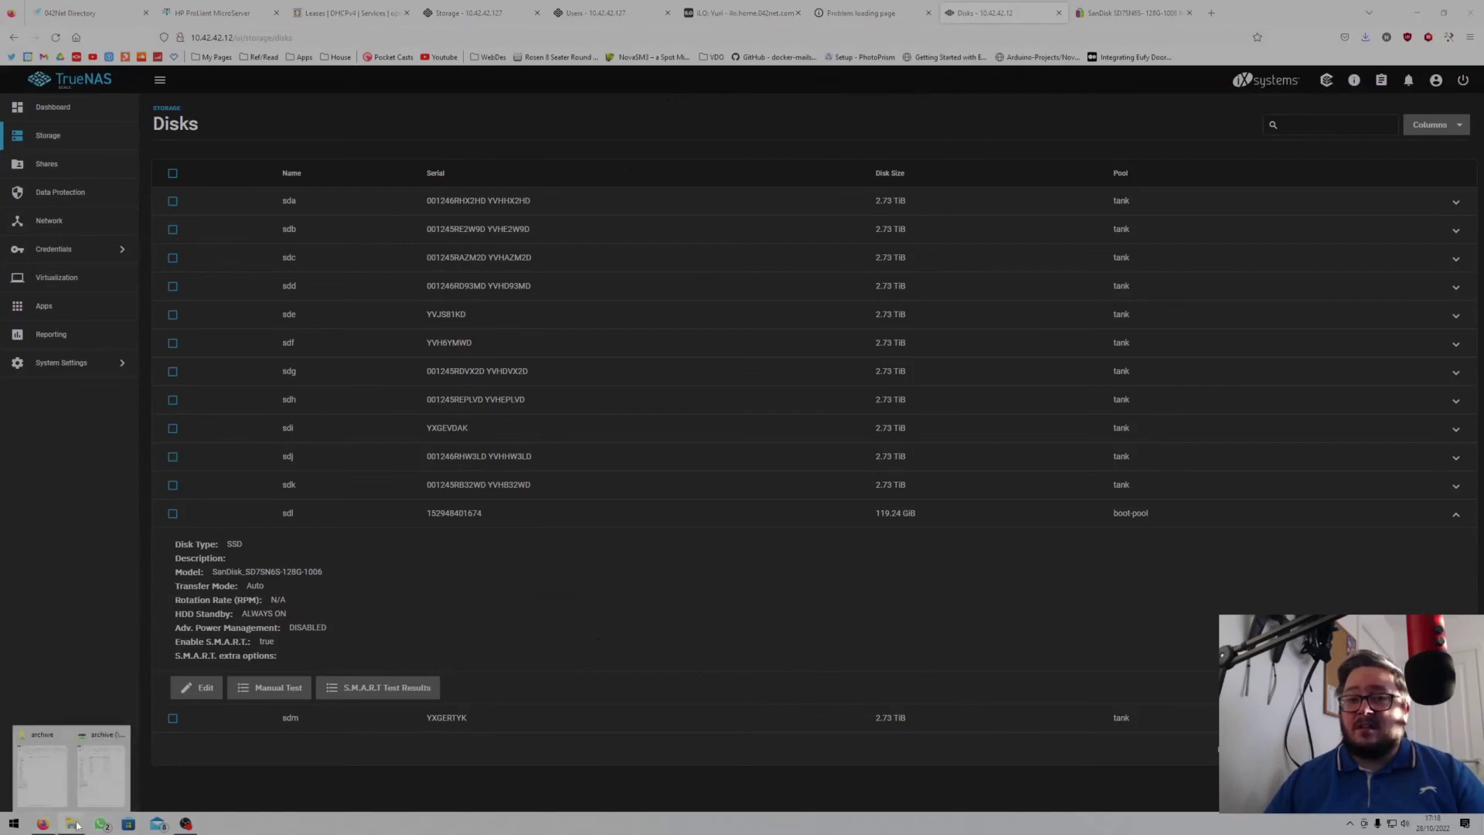
Switch to the archive folder on 10.42.42.127 in File Explorer and show the properties of its atm6 folder.
{"action": "left_click", "coordinate": [54, 784]}
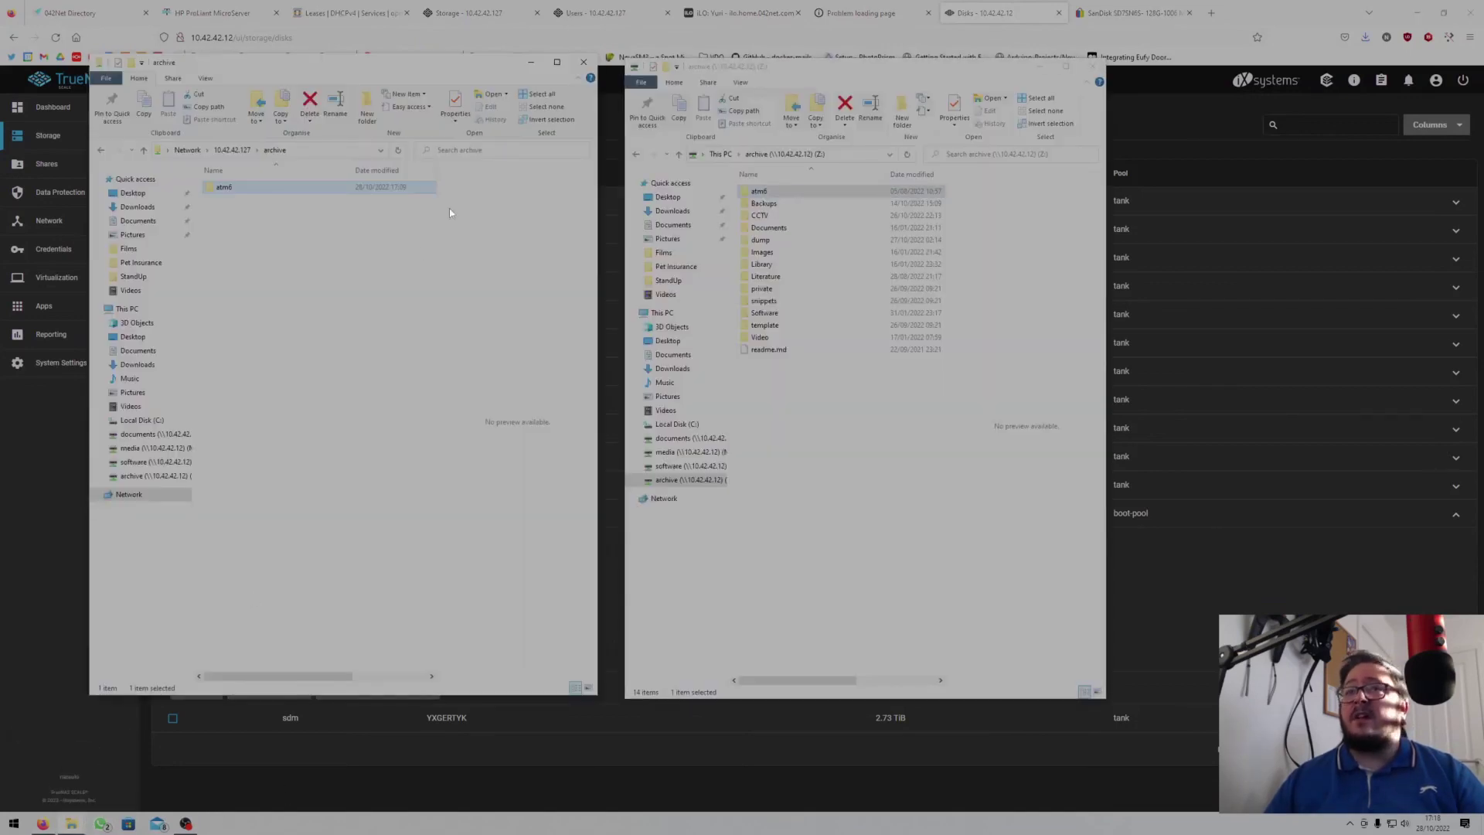
{"action": "left_click", "coordinate": [278, 230]}
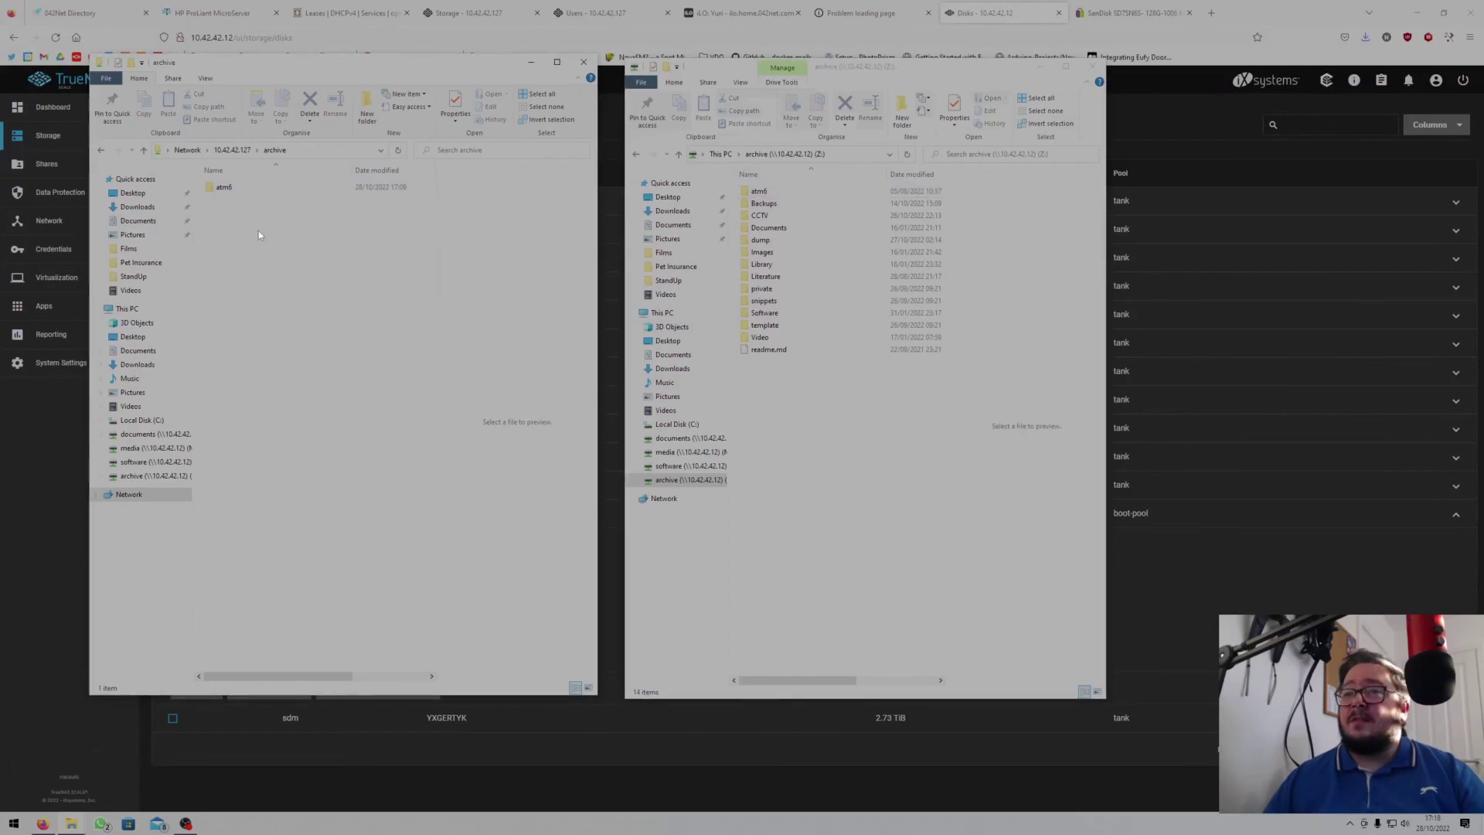
{"action": "right_click", "coordinate": [229, 194]}
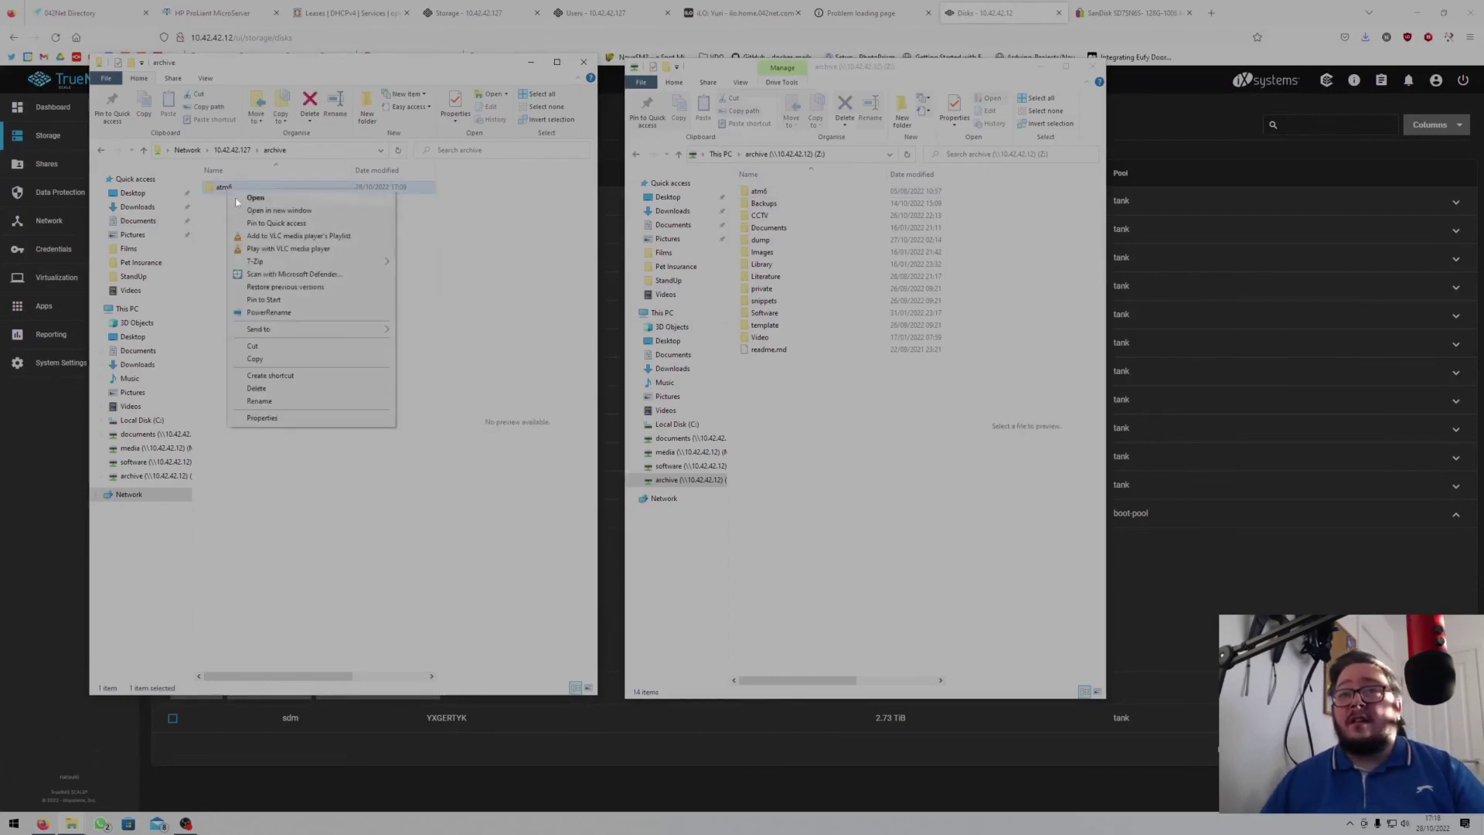
{"action": "left_click", "coordinate": [298, 414]}
Show the properties of the atm6 folder in the archive share on 10.42.42.12 (Z:).
{"action": "right_click", "coordinate": [769, 199]}
{"action": "left_click", "coordinate": [777, 316]}
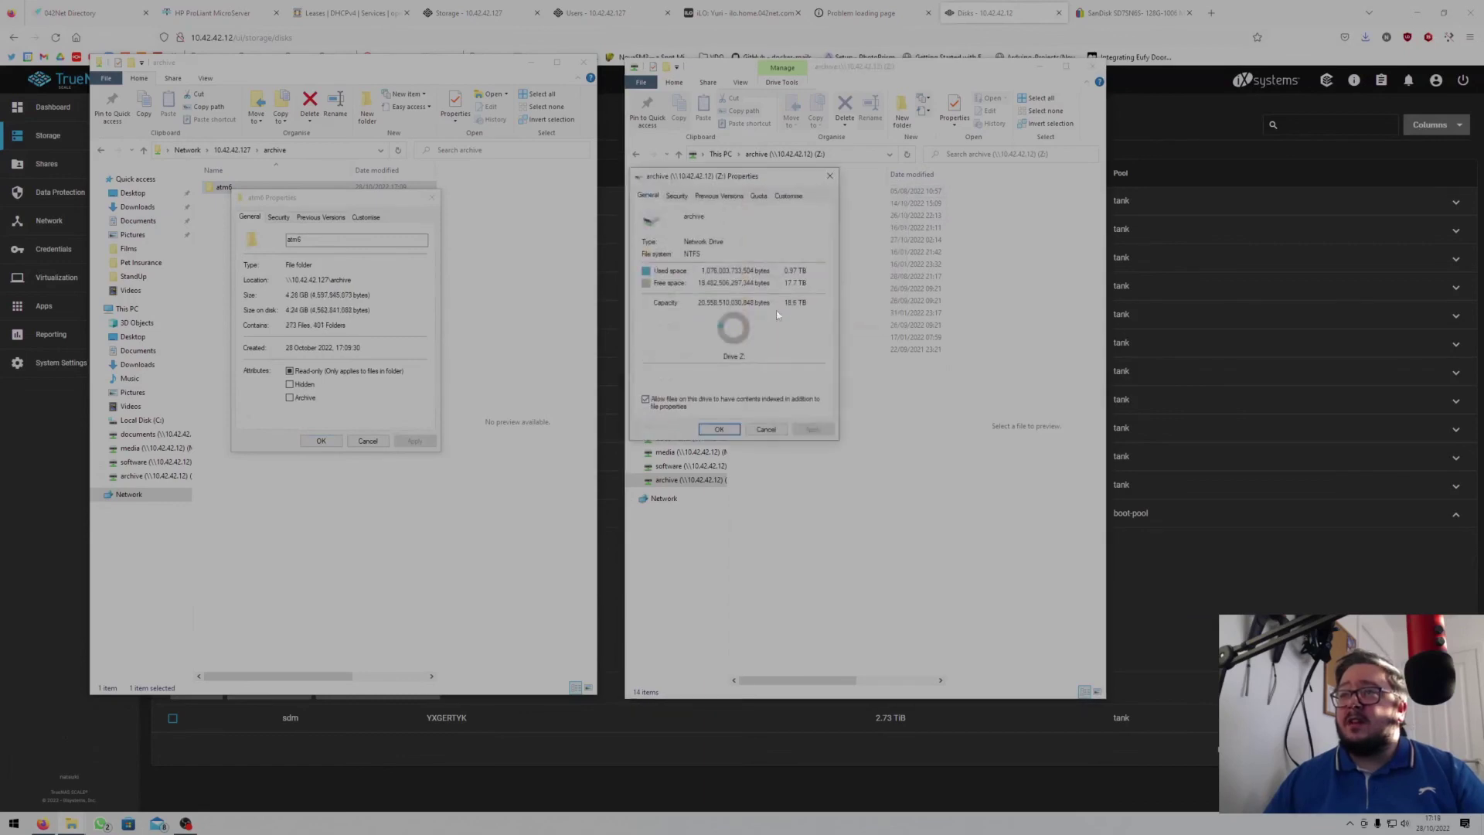
{"action": "left_click", "coordinate": [830, 175]}
{"action": "right_click", "coordinate": [759, 191]}
{"action": "left_click", "coordinate": [793, 416]}
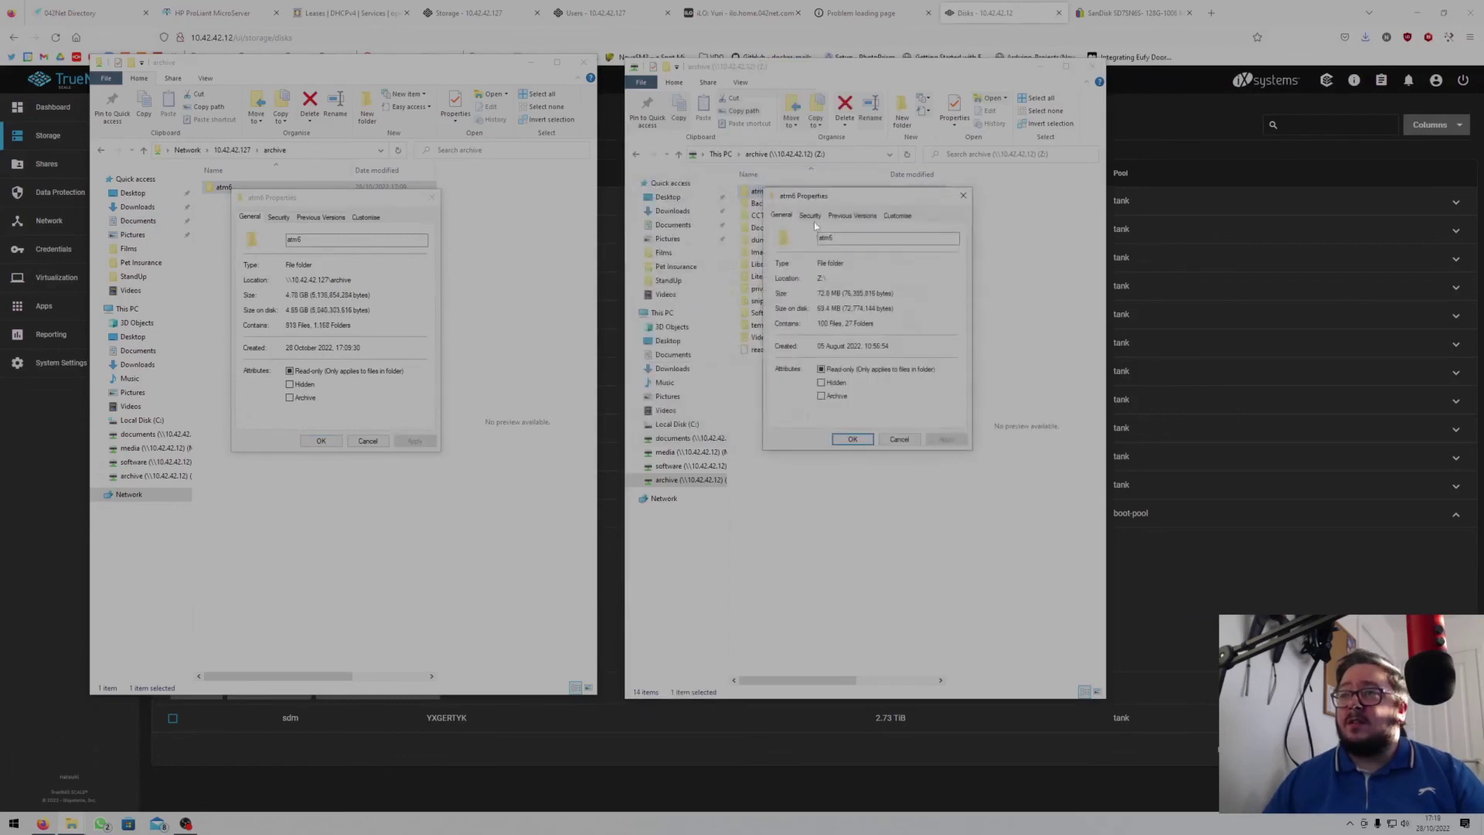
Place the two atm6 properties windows side by side and compare their file counts, sizes and sizes on disk.
{"action": "left_click_drag", "start_coordinate": [819, 193], "coordinate": [460, 193]}
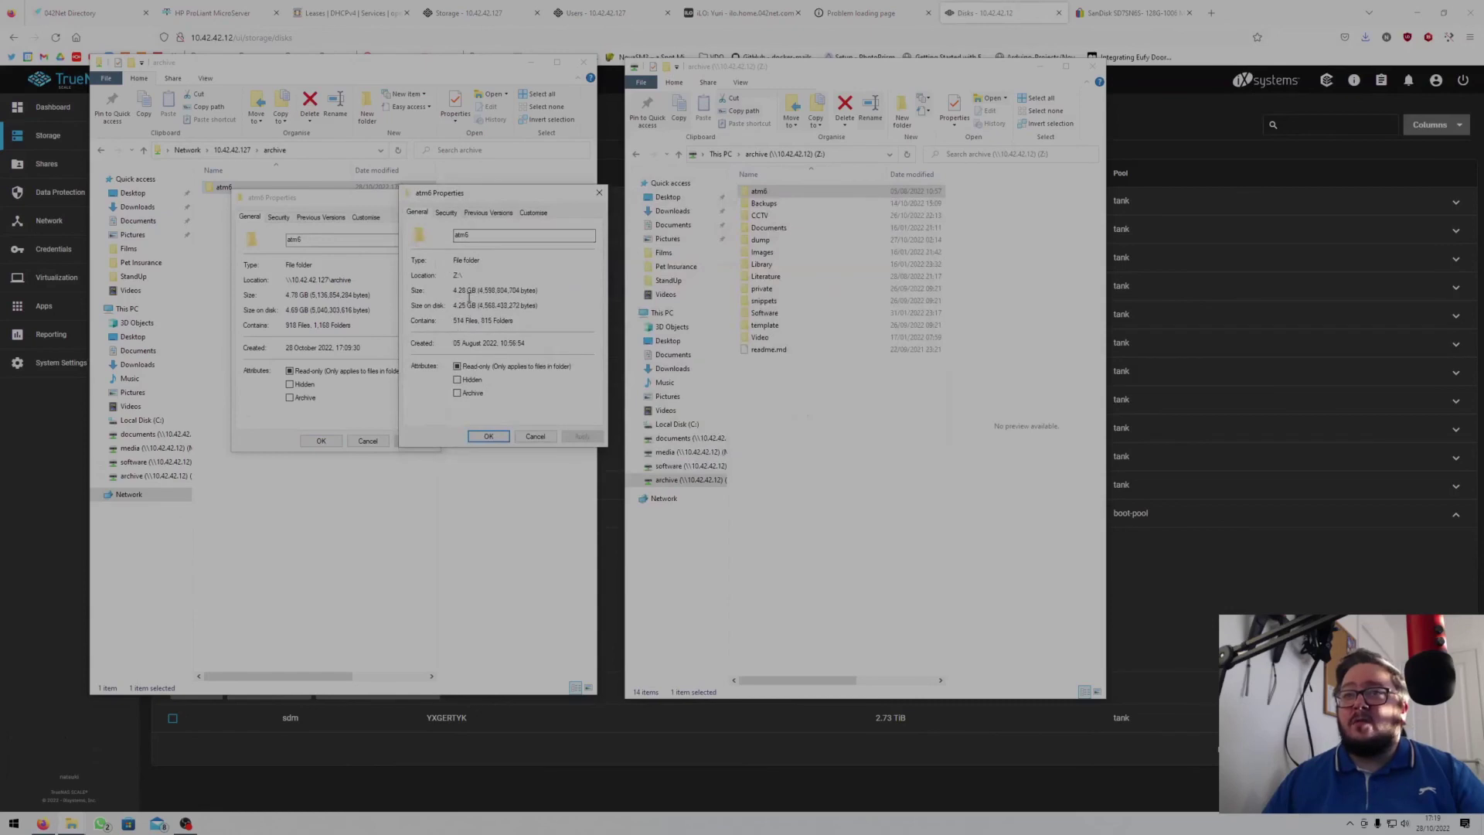
{"action": "left_click", "coordinate": [387, 366]}
{"action": "left_click_drag", "start_coordinate": [498, 320], "coordinate": [474, 325]}
{"action": "left_click_drag", "start_coordinate": [371, 296], "coordinate": [285, 295]}
{"action": "left_click_drag", "start_coordinate": [522, 290], "coordinate": [475, 288]}
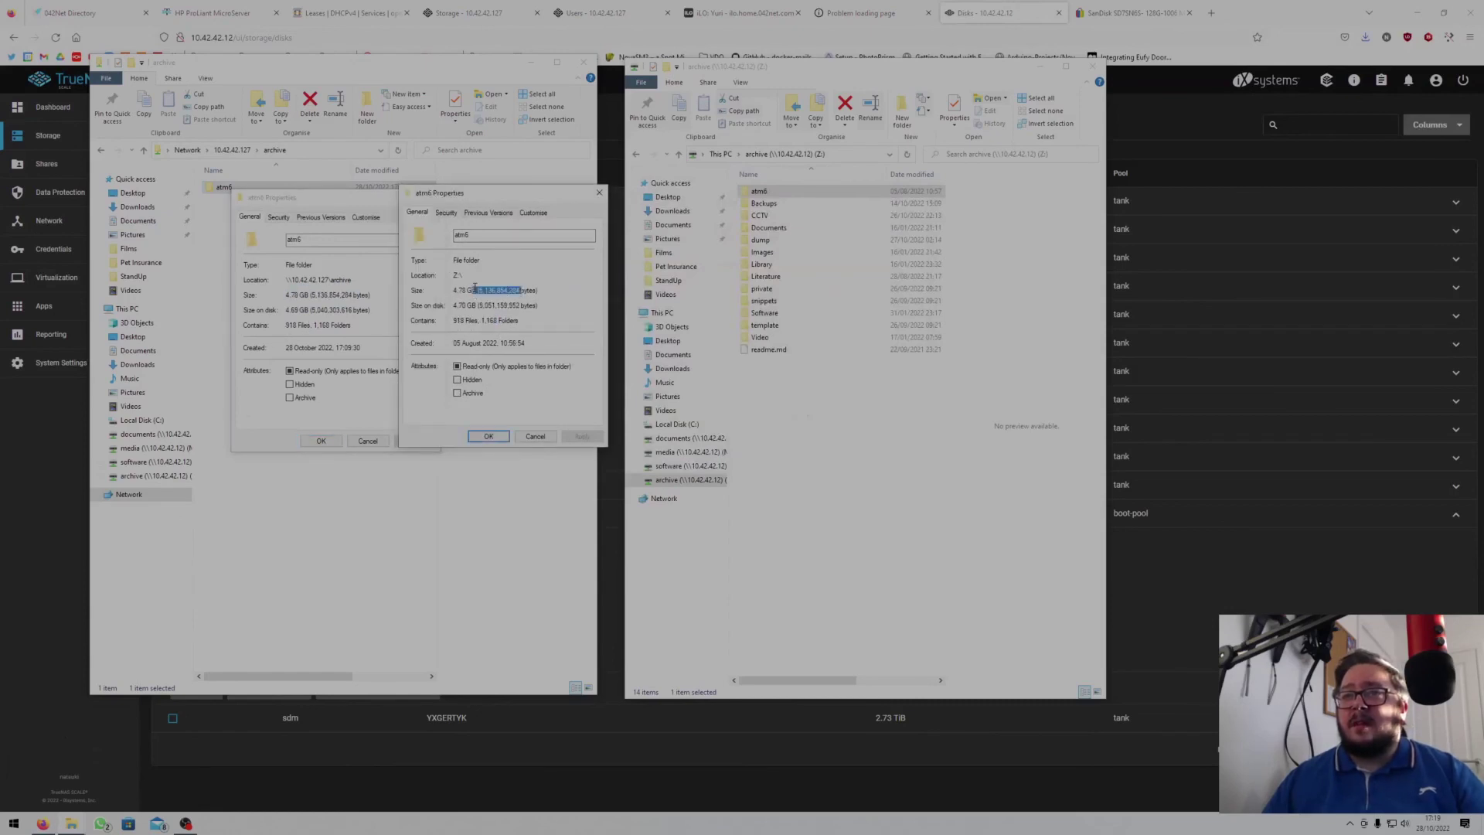
{"action": "left_click_drag", "start_coordinate": [371, 310], "coordinate": [310, 310]}
{"action": "left_click", "coordinate": [537, 305]}
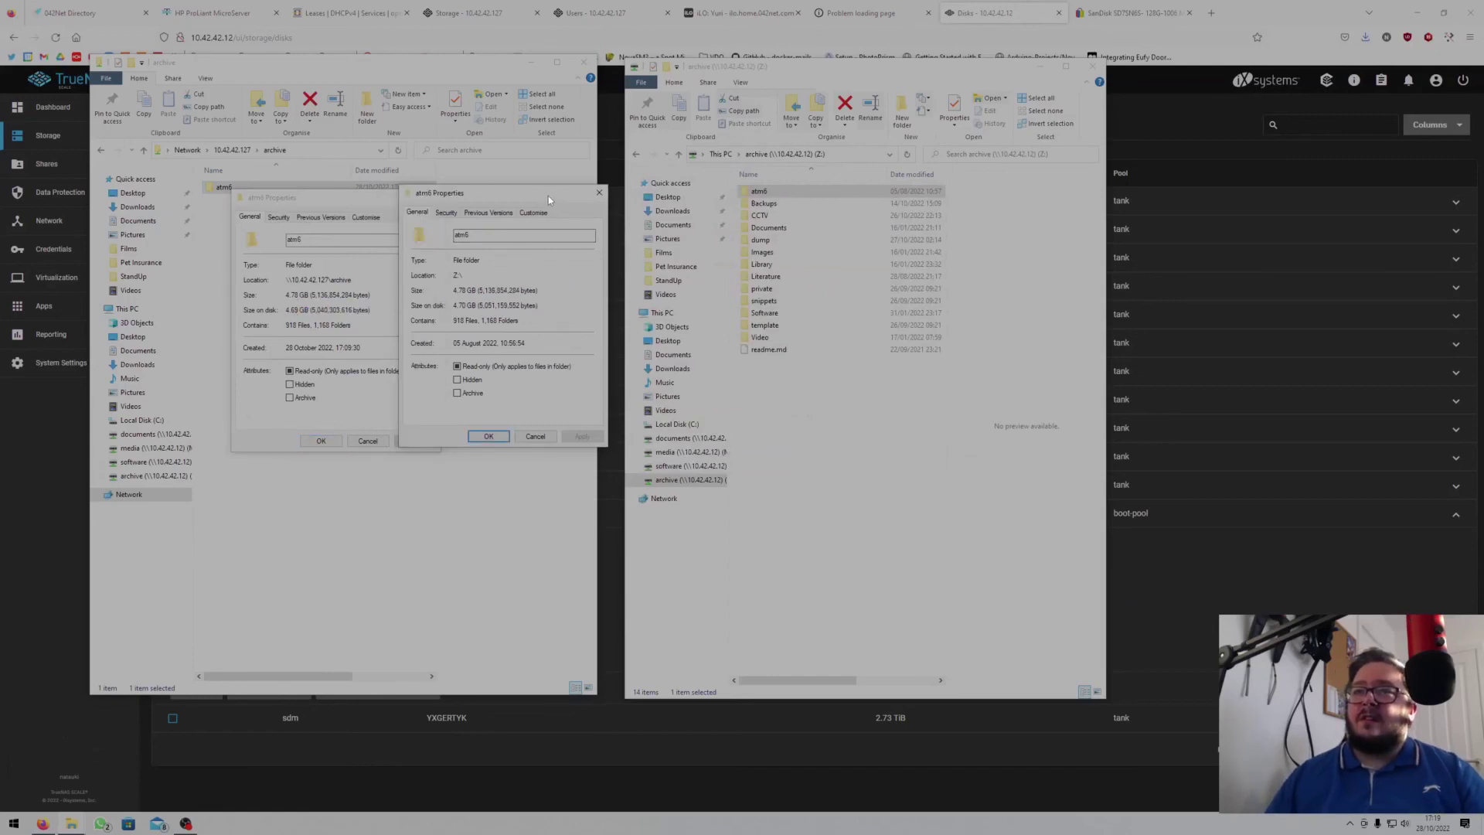
Close both atm6 properties windows and switch back to the browser's disk list.
{"action": "left_click_drag", "start_coordinate": [549, 197], "coordinate": [681, 196]}
{"action": "left_click", "coordinate": [730, 192]}
{"action": "left_click", "coordinate": [368, 441]}
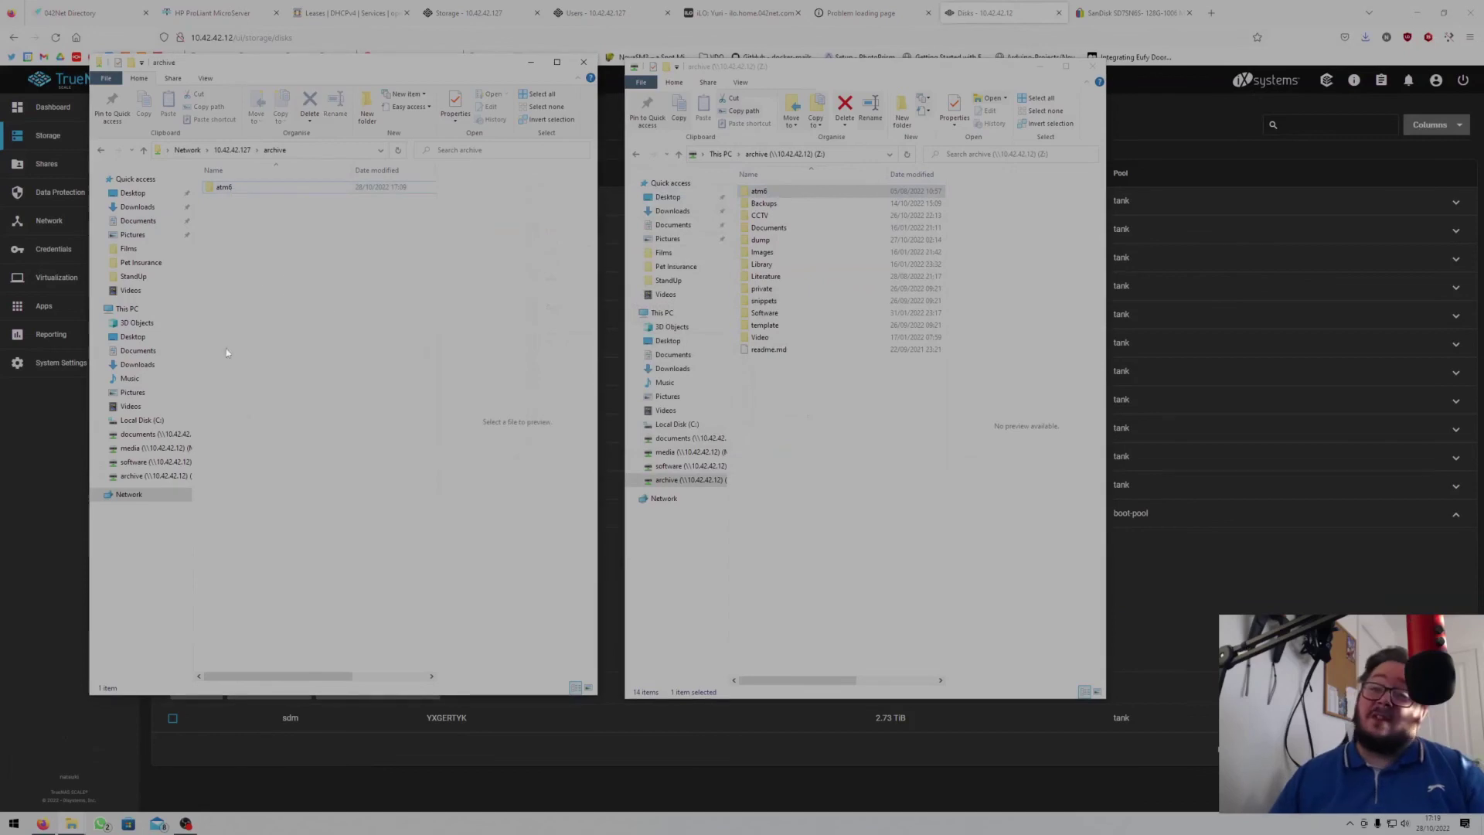
{"action": "left_click", "coordinate": [37, 454]}
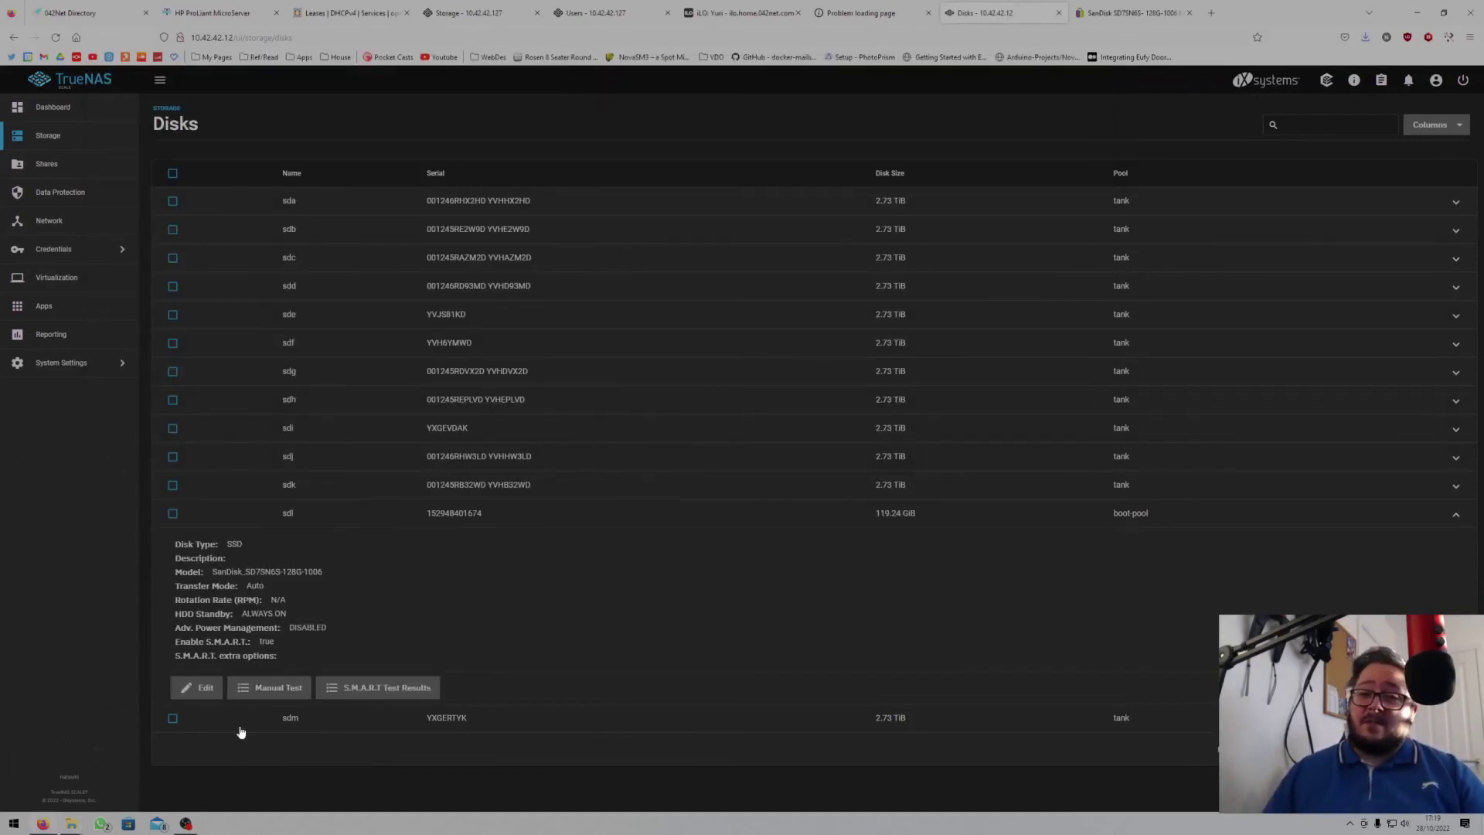
{"action": "left_click", "coordinate": [182, 822]}
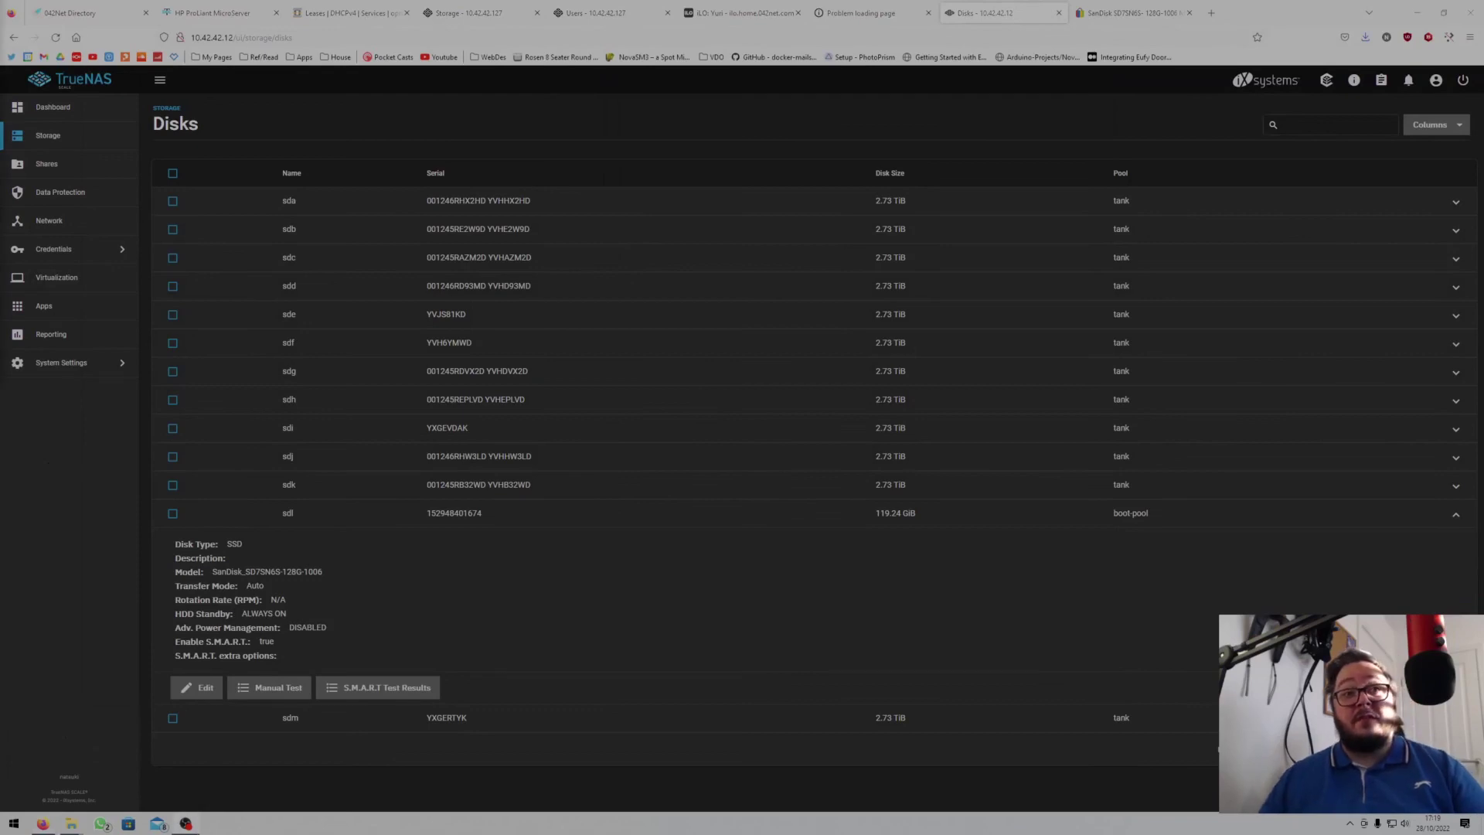